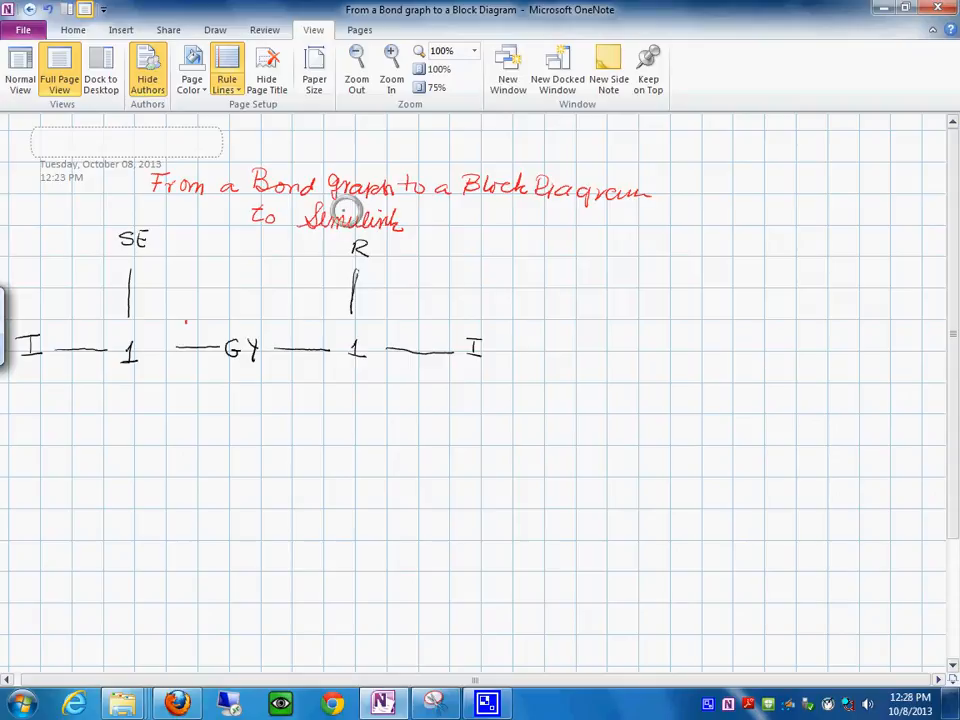
- Underline "Bond Graph", "Block Diagram" and "Simulink" in the handwritten title with black ink
left_click_drag(255, 197, 385, 200)
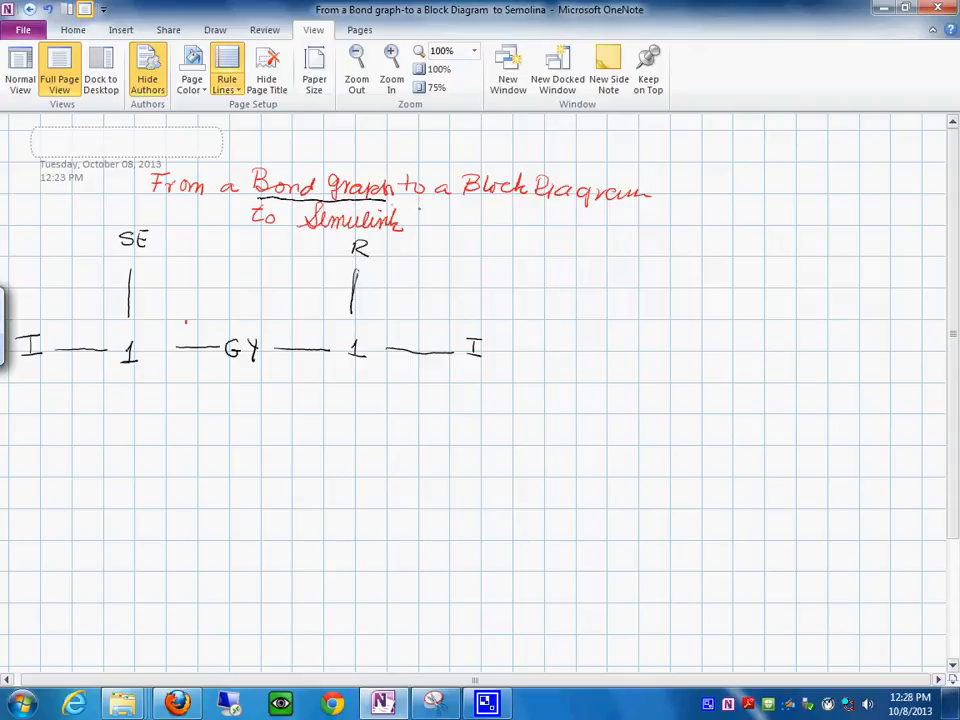
left_click_drag(470, 205, 648, 201)
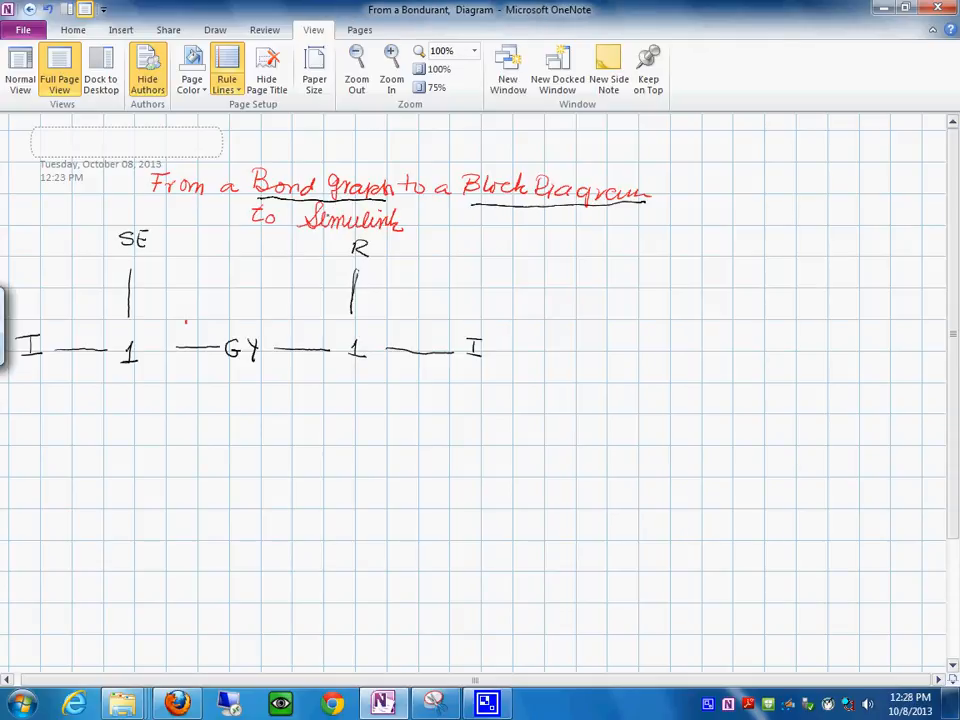
left_click_drag(308, 232, 398, 235)
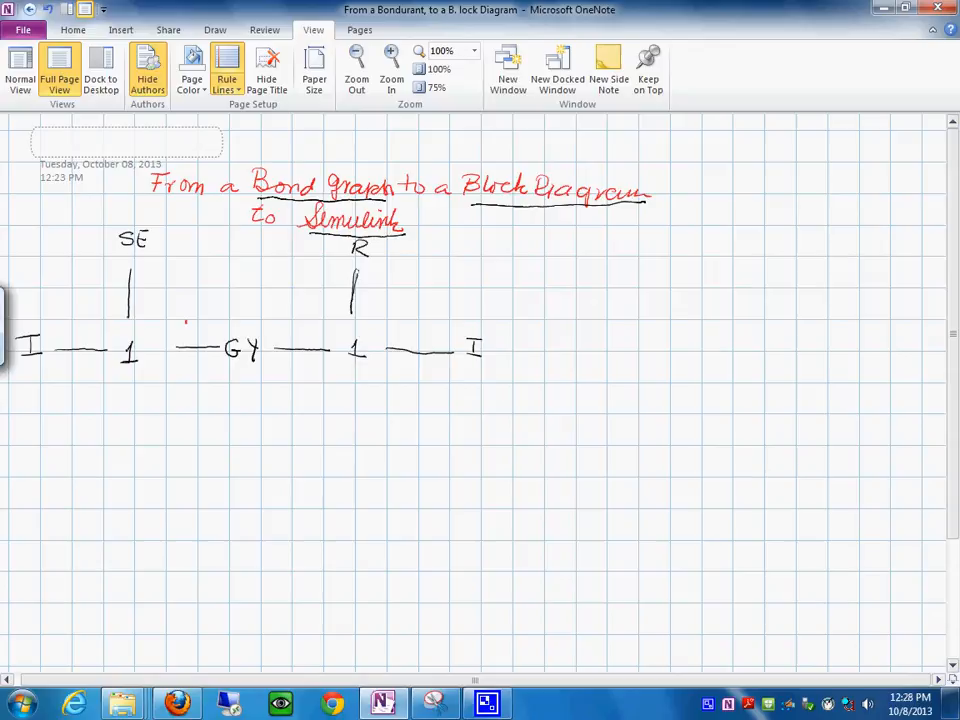
- Add black arrowheads to the bonds: SE into the first 1 junction, outward to both I elements and R, and through GY to the second 1
left_click_drag(121, 303, 131, 305)
left_click_drag(50, 349, 64, 342)
left_click_drag(316, 344, 328, 349)
left_click_drag(353, 269, 346, 276)
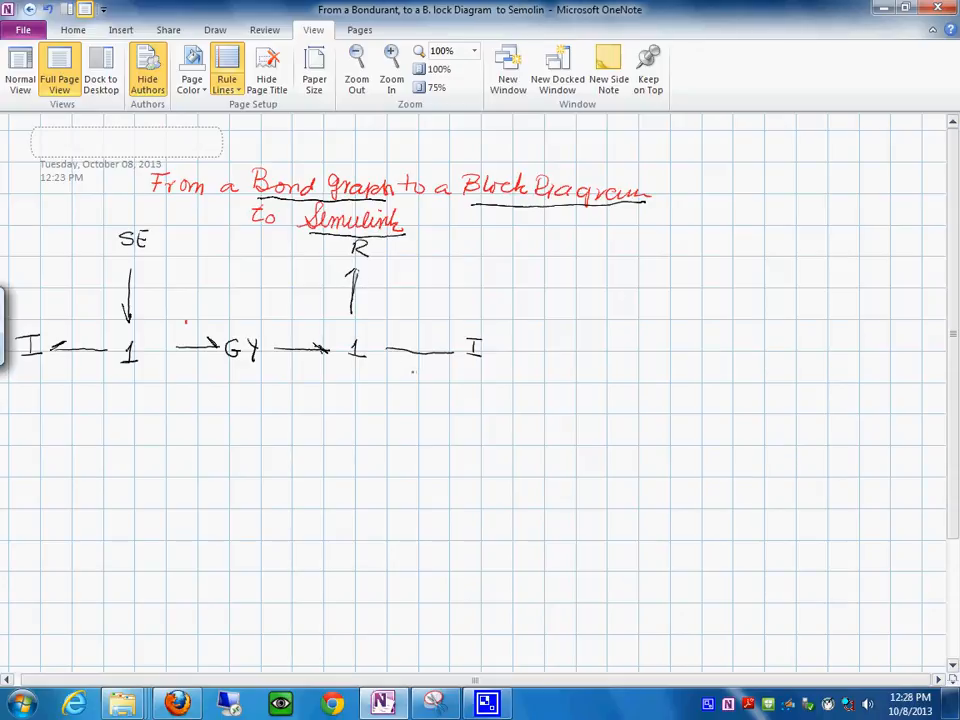
left_click_drag(443, 345, 452, 352)
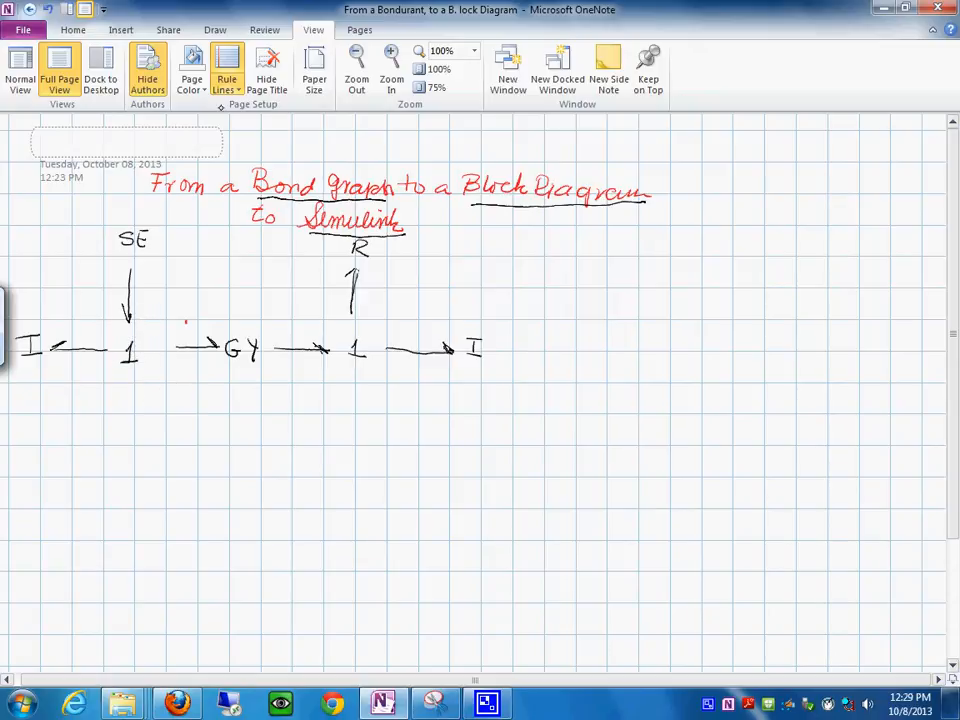
left_click(218, 31)
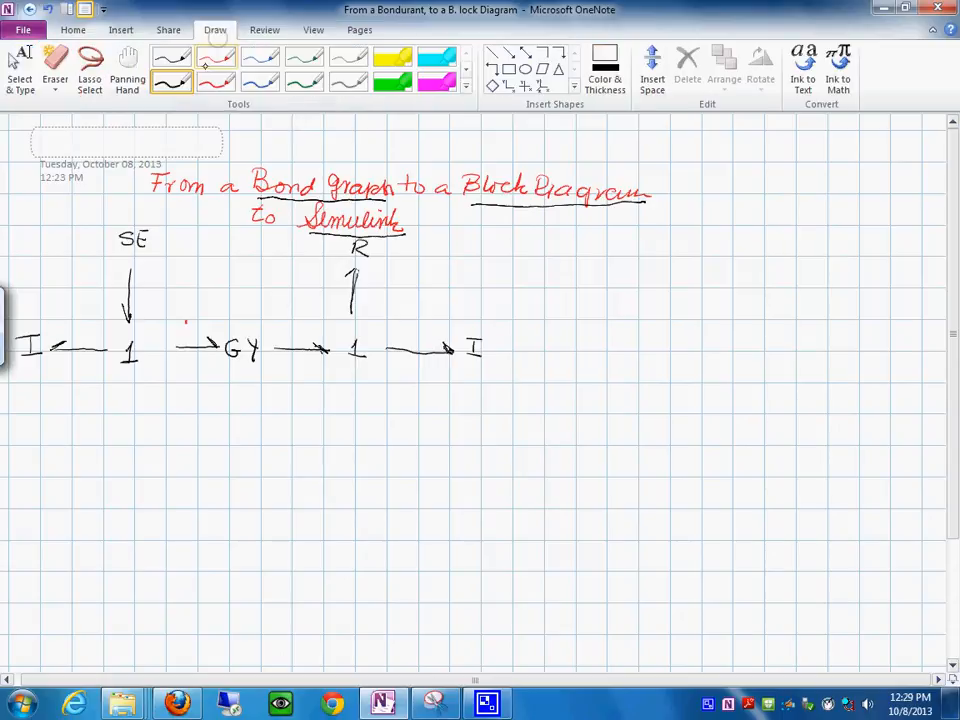
left_click(215, 82)
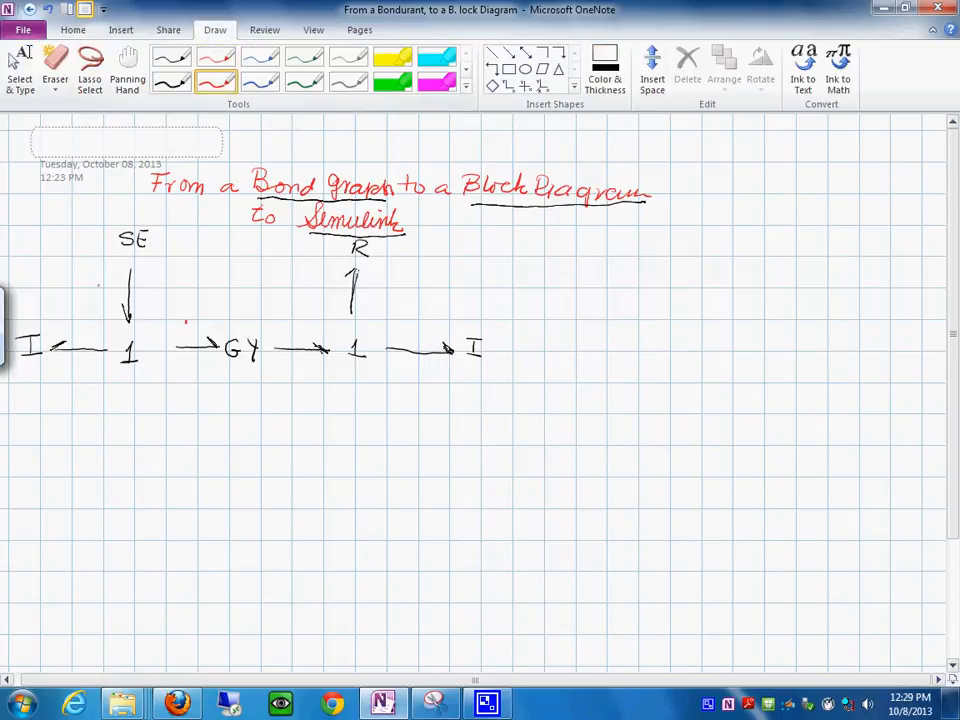
mouse_move(122, 317)
left_mouse_down()
mouse_move(145, 318)
mouse_move(106, 328)
left_mouse_up()
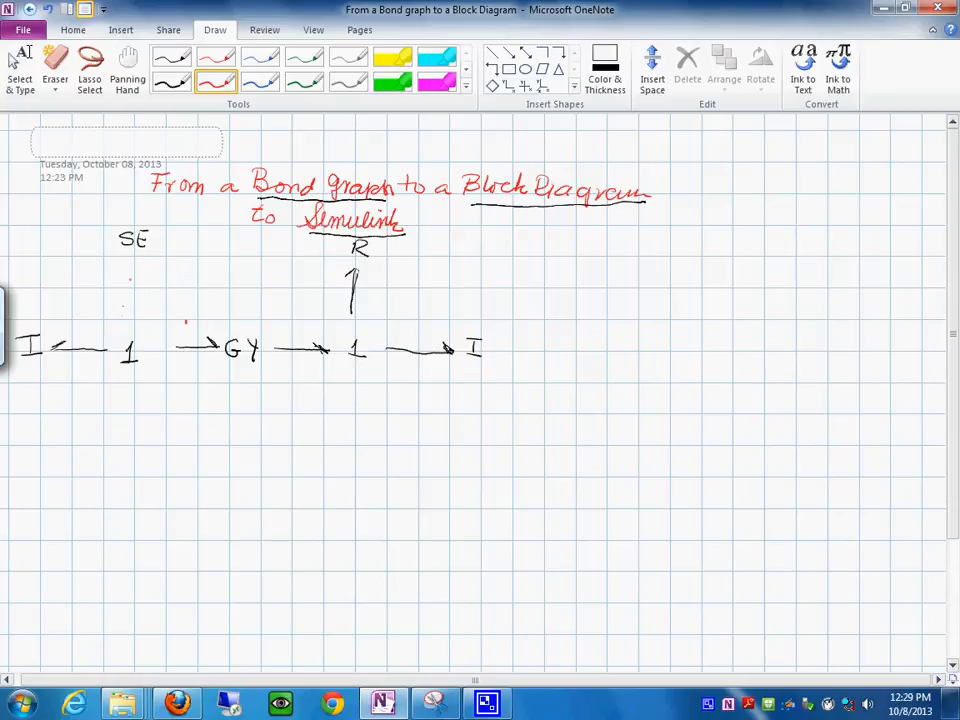
- Redraw the SE bond in black ink as a vertical arrow pointing down into the first 1 junction, erasing the crooked stroke
left_click(170, 88)
left_click_drag(129, 262, 123, 291)
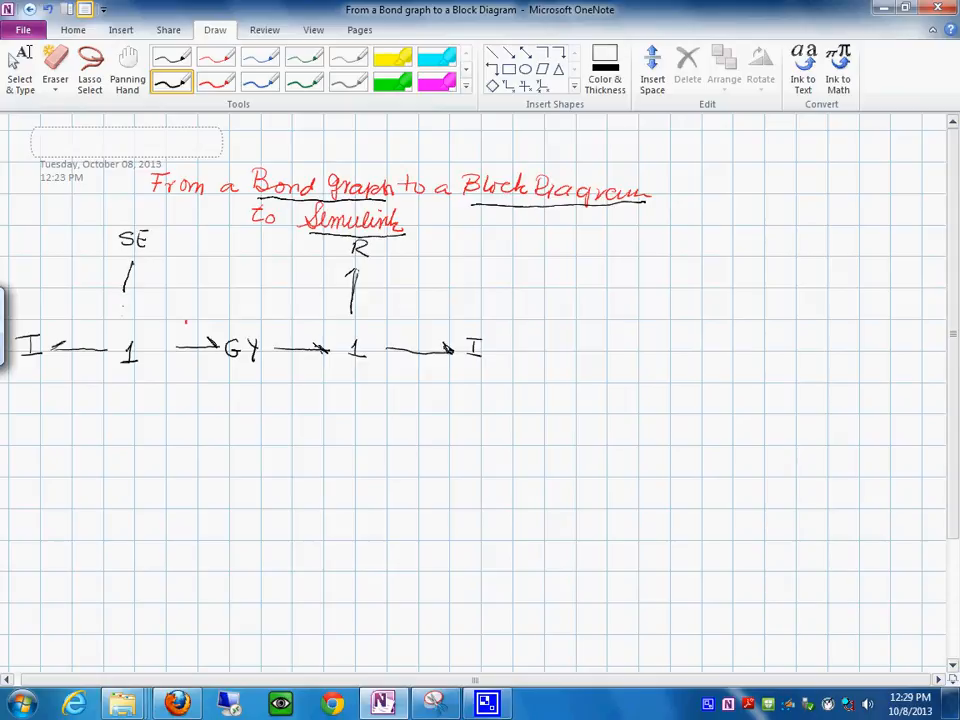
left_click(55, 62)
left_click(131, 284)
left_click(171, 62)
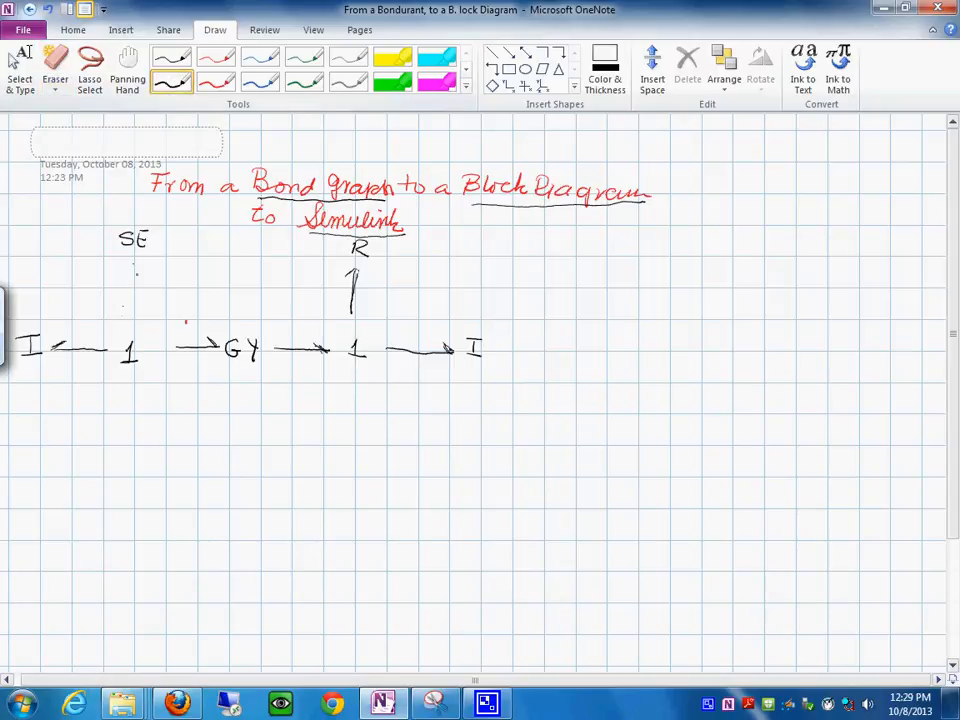
left_click_drag(135, 259, 132, 328)
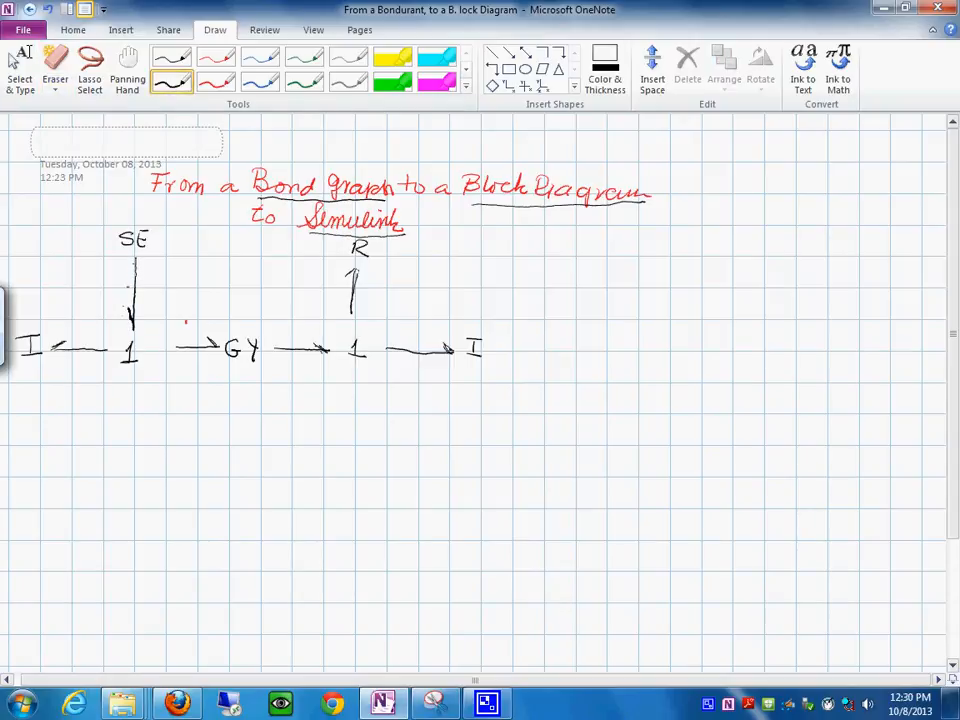
- Mark the causality of all six bonds with short red strokes across the appropriate bond ends
left_click(216, 82)
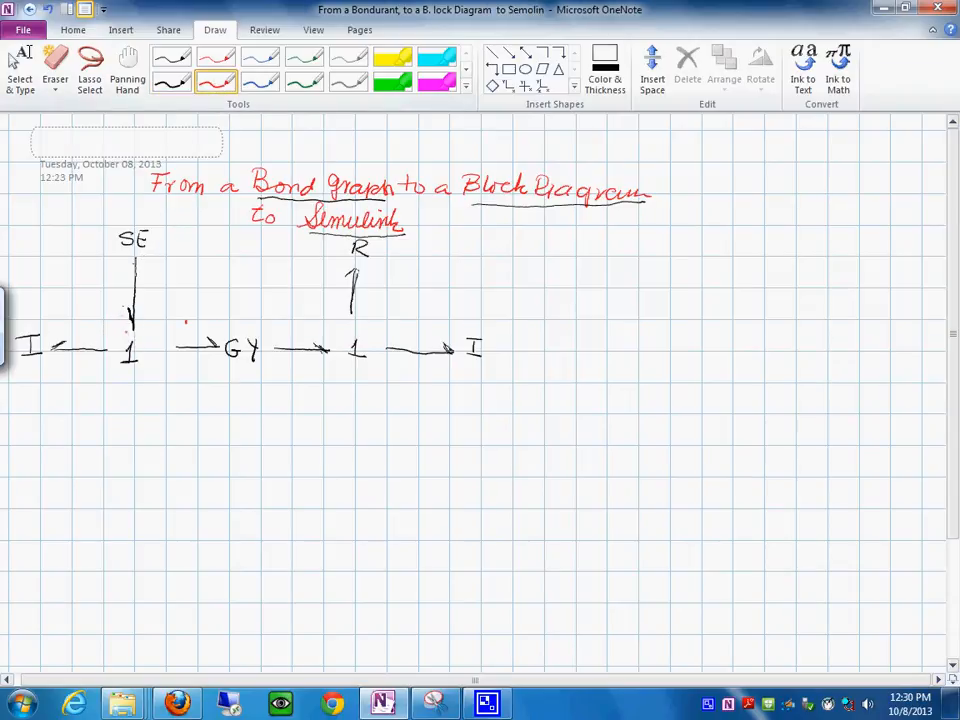
left_click_drag(118, 310, 126, 326)
mouse_move(49, 343)
left_mouse_down()
mouse_move(53, 354)
mouse_move(58, 332)
mouse_move(52, 360)
left_mouse_up()
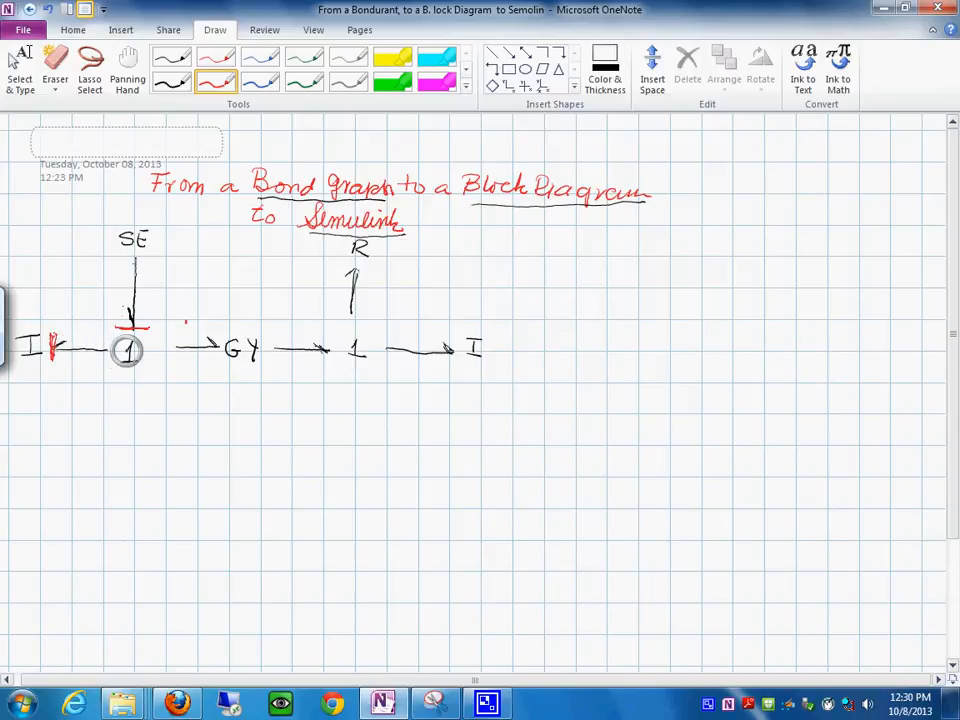
left_click_drag(172, 336, 170, 358)
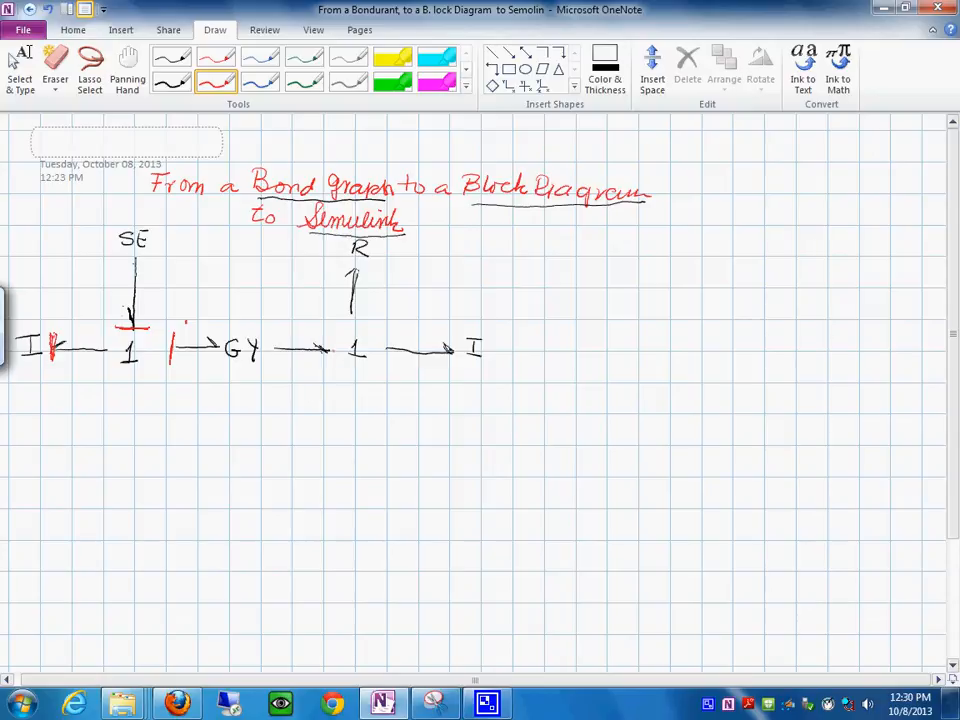
mouse_move(321, 363)
left_mouse_down()
mouse_move(327, 336)
mouse_move(322, 368)
left_mouse_up()
left_click_drag(451, 339, 449, 359)
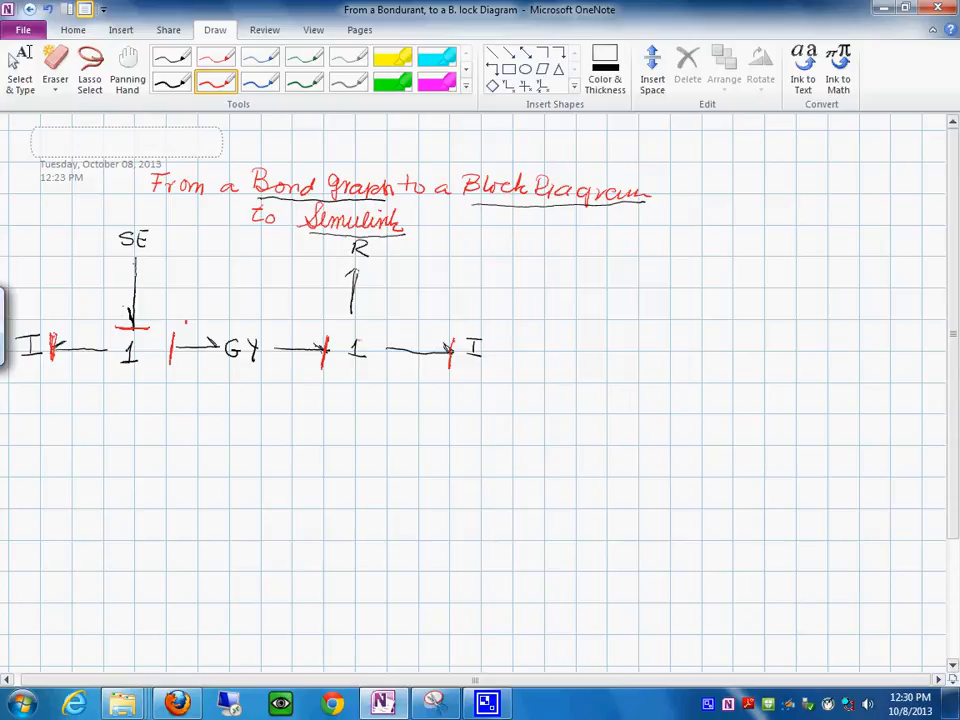
left_click_drag(337, 311, 377, 312)
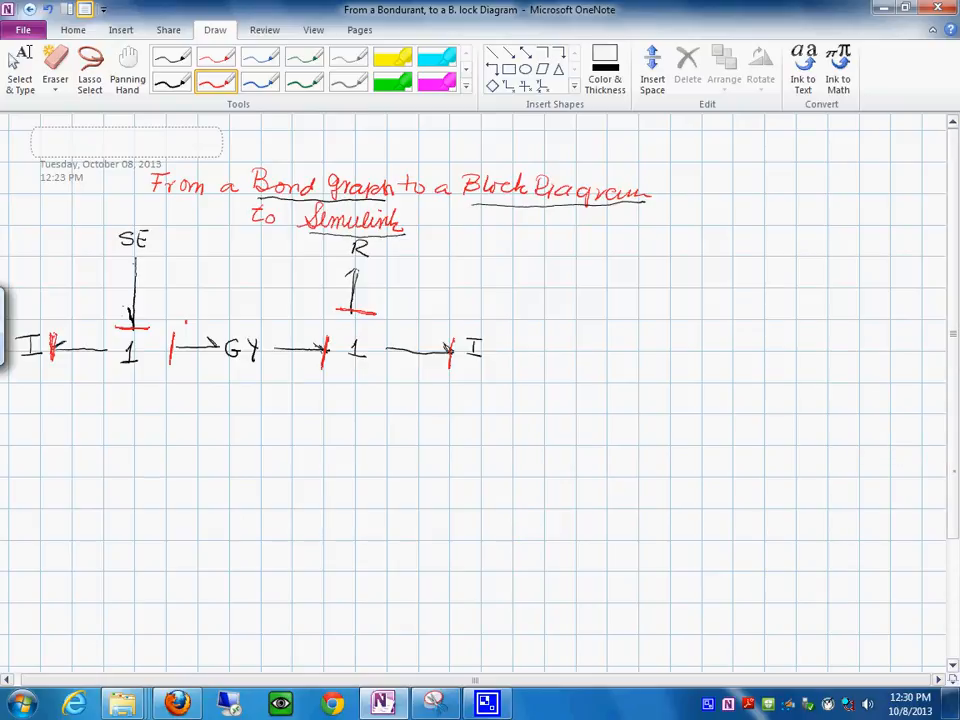
- Draw a short vertical red stroke below the first 1 junction as the left edge of a block
scroll(480, 400, "down", 3)
left_click_drag(951, 541, 951, 553)
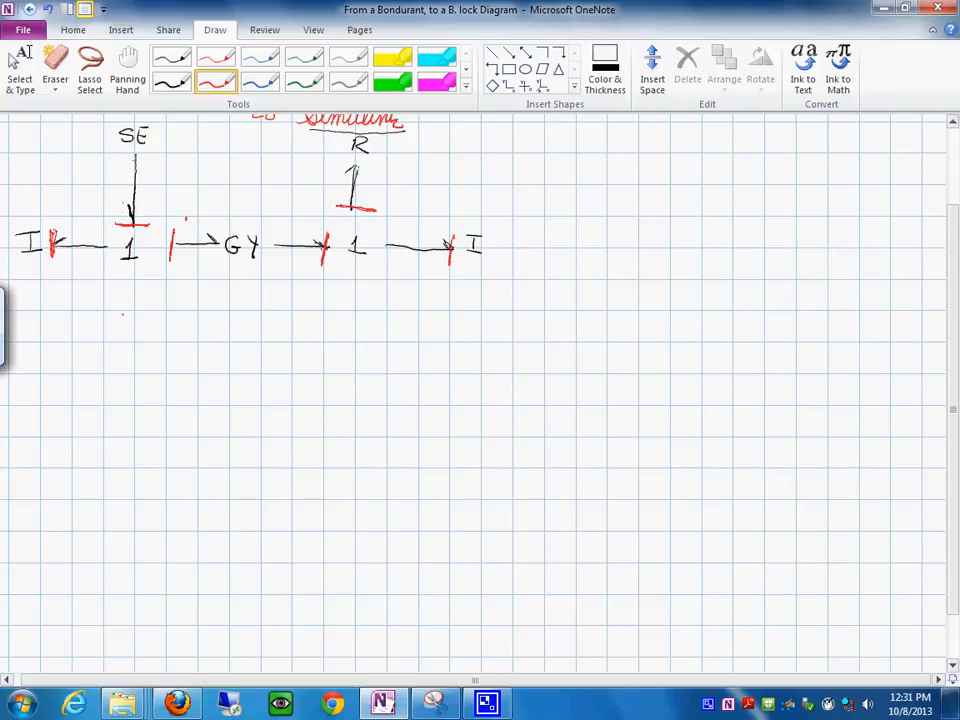
left_click_drag(132, 316, 127, 348)
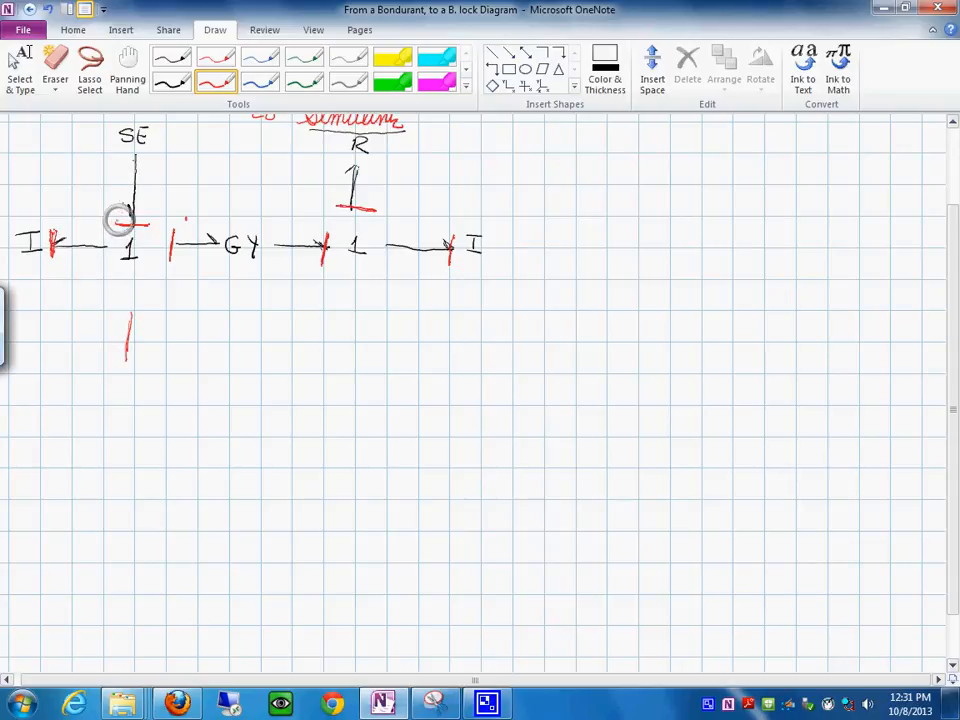
- Number the bonds 1 to 6 in red: SE 1, first I 2, into GY 3, out of GY 4, R 5, second I 6
left_click_drag(124, 179, 124, 192)
left_click_drag(87, 228, 94, 234)
left_click_drag(185, 220, 189, 229)
left_click_drag(288, 231, 297, 242)
left_click_drag(367, 181, 365, 192)
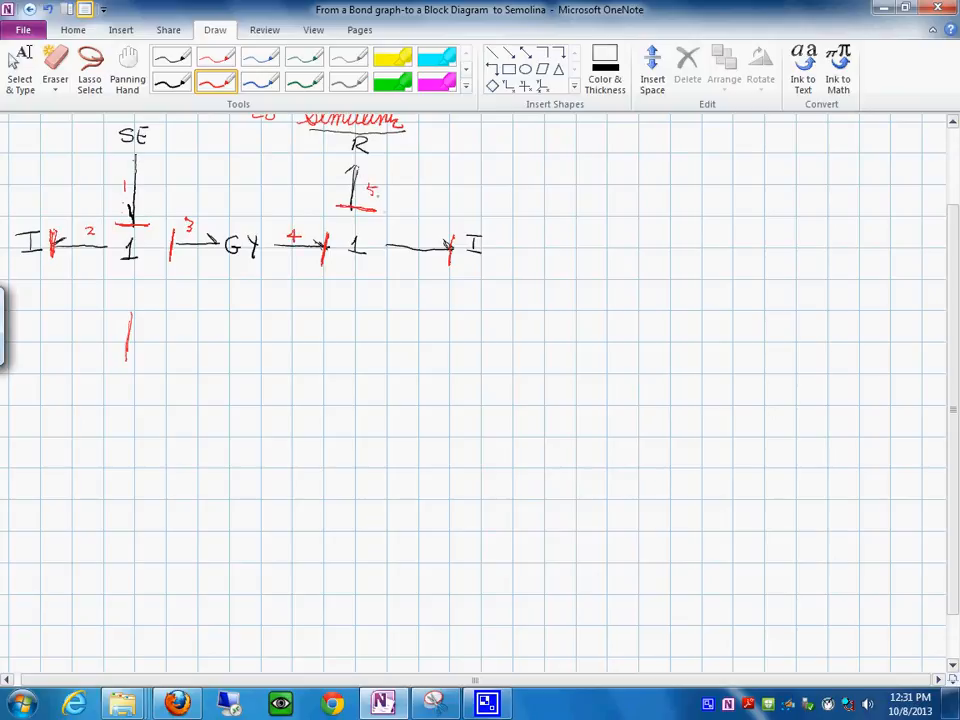
left_click_drag(411, 231, 408, 239)
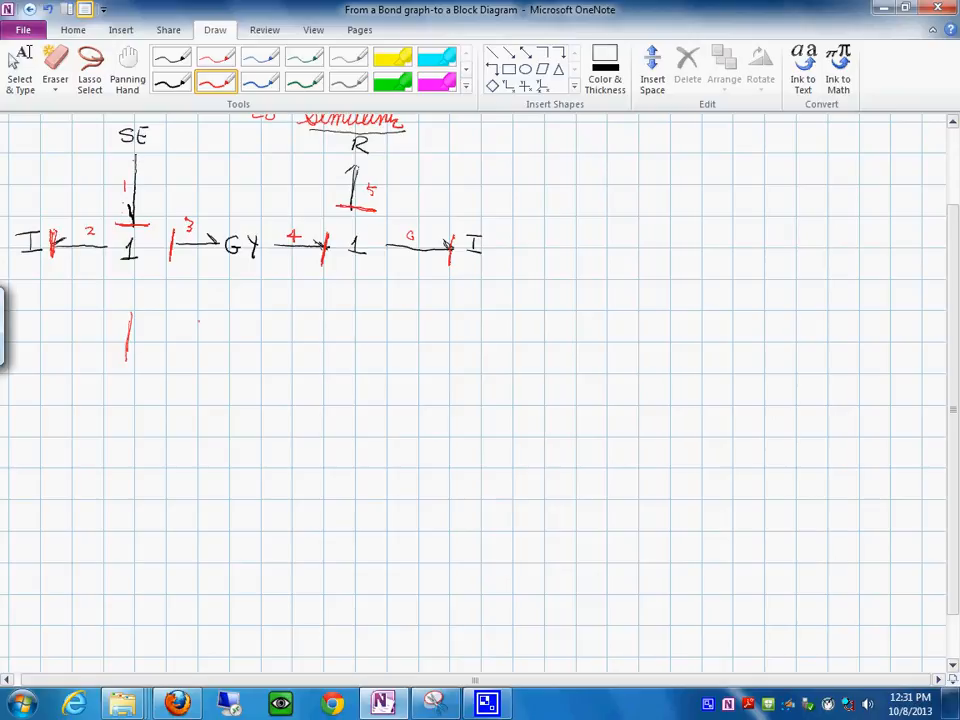
- Complete the red box below the bond graph and label it SE
left_click_drag(197, 313, 192, 360)
left_click_drag(133, 314, 198, 313)
left_click_drag(126, 369, 191, 373)
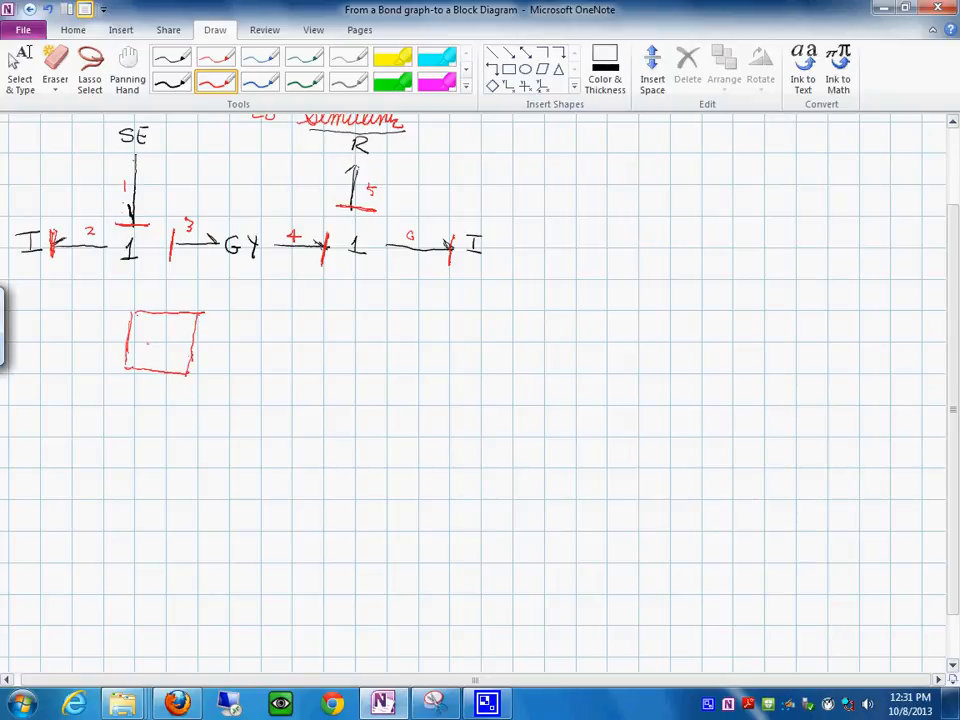
left_click_drag(153, 340, 147, 338)
left_click_drag(162, 338, 171, 347)
- Draw two vertical signal lines under the SE block, labelled e1 with a downward arrow and f1 with an upward arrow
mouse_move(162, 338)
left_mouse_down()
mouse_move(171, 337)
mouse_move(133, 400)
mouse_move(132, 425)
left_mouse_up()
left_click_drag(181, 376, 182, 425)
mouse_move(127, 392)
left_mouse_down()
mouse_move(133, 402)
mouse_move(140, 393)
mouse_move(113, 397)
left_mouse_up()
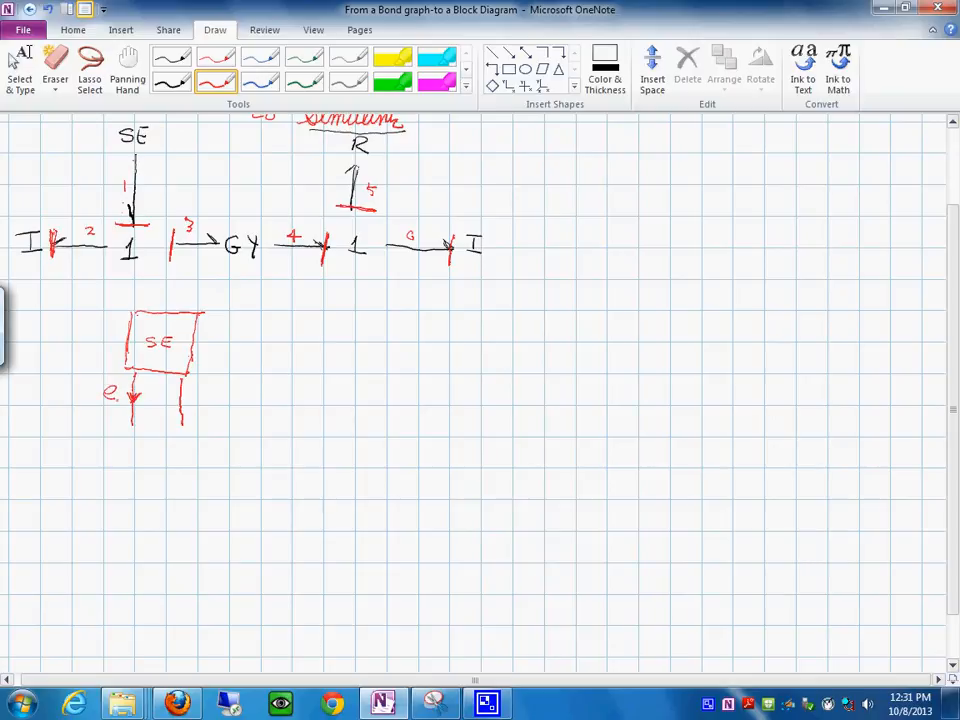
left_click_drag(116, 398, 117, 406)
mouse_move(177, 406)
left_mouse_down()
mouse_move(195, 400)
mouse_move(200, 411)
left_mouse_up()
- Draw two horizontal signal lines for bond 2, labelled e2 with a leftward arrow above and f2 below
left_click_drag(70, 469, 125, 471)
left_click_drag(71, 564, 132, 565)
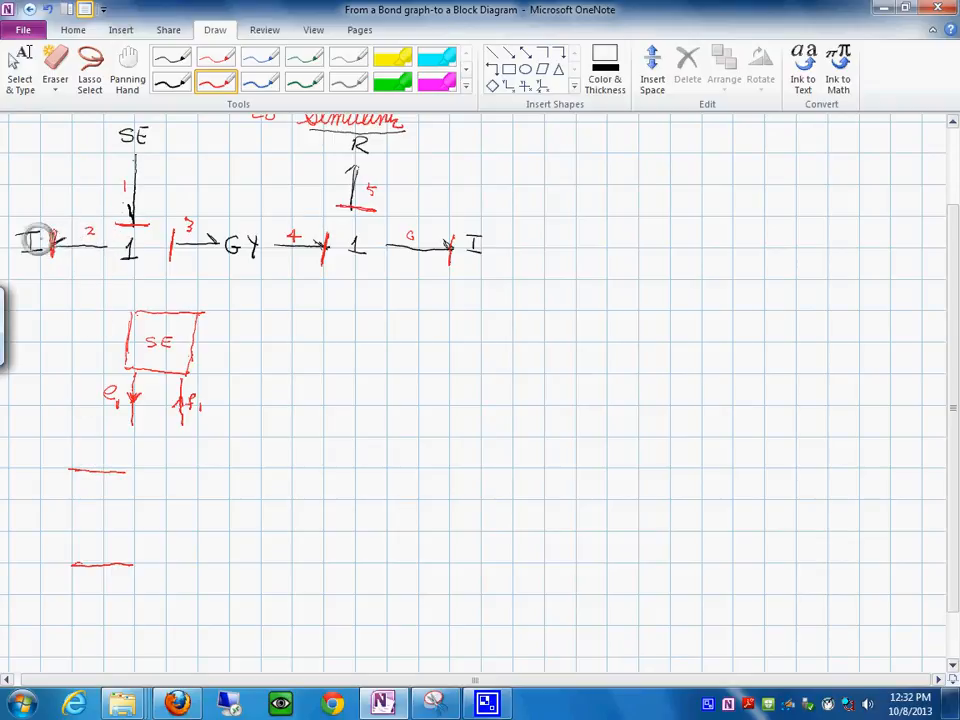
mouse_move(103, 463)
left_mouse_down()
mouse_move(90, 469)
mouse_move(101, 476)
mouse_move(98, 457)
mouse_move(106, 460)
left_mouse_up()
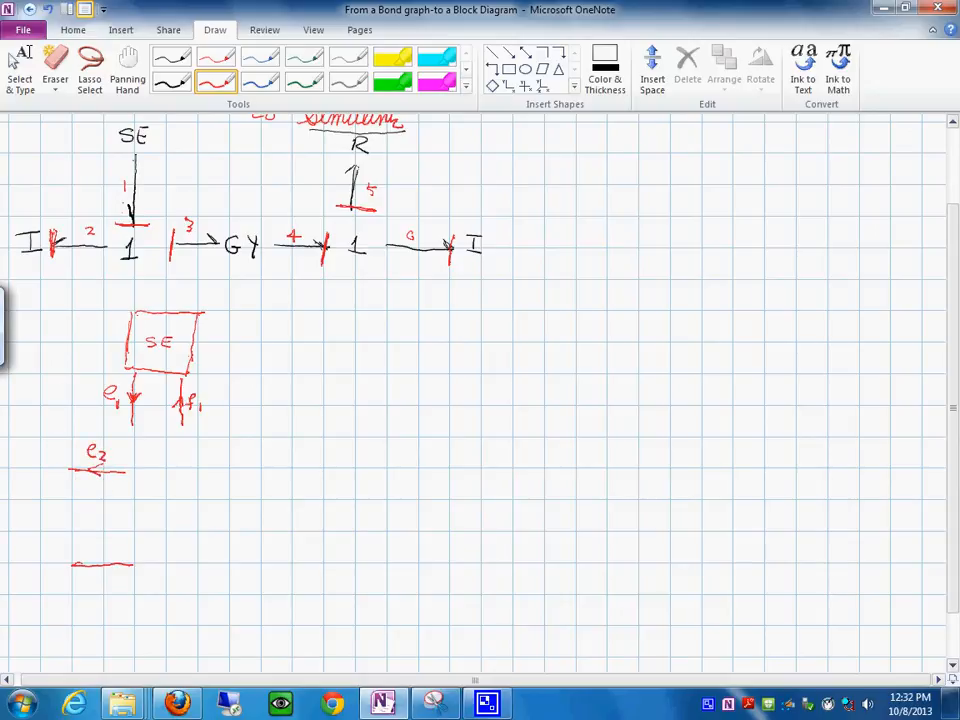
mouse_move(96, 541)
left_mouse_down()
mouse_move(90, 557)
mouse_move(104, 557)
left_mouse_up()
- Draw an integrator box labelled 1/s at the left end of the e2 line
left_click_drag(64, 446, 62, 492)
mouse_move(65, 444)
left_mouse_down()
mouse_move(27, 443)
mouse_move(24, 492)
mouse_move(62, 495)
mouse_move(41, 465)
mouse_move(48, 469)
left_mouse_up()
left_click_drag(45, 475, 37, 487)
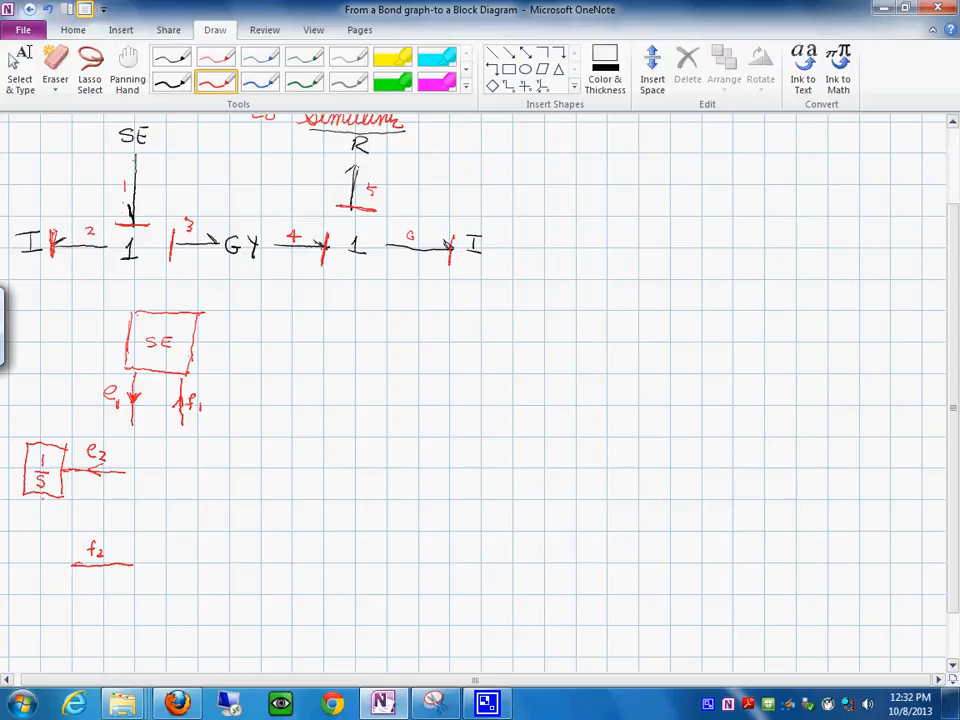
- Connect the integrator down to a gain triangle labelled 1/I feeding the f2 line, and point the f2 arrow rightward
left_click_drag(40, 497, 47, 590)
mouse_move(52, 532)
left_mouse_down()
mouse_move(74, 565)
mouse_move(47, 588)
left_mouse_up()
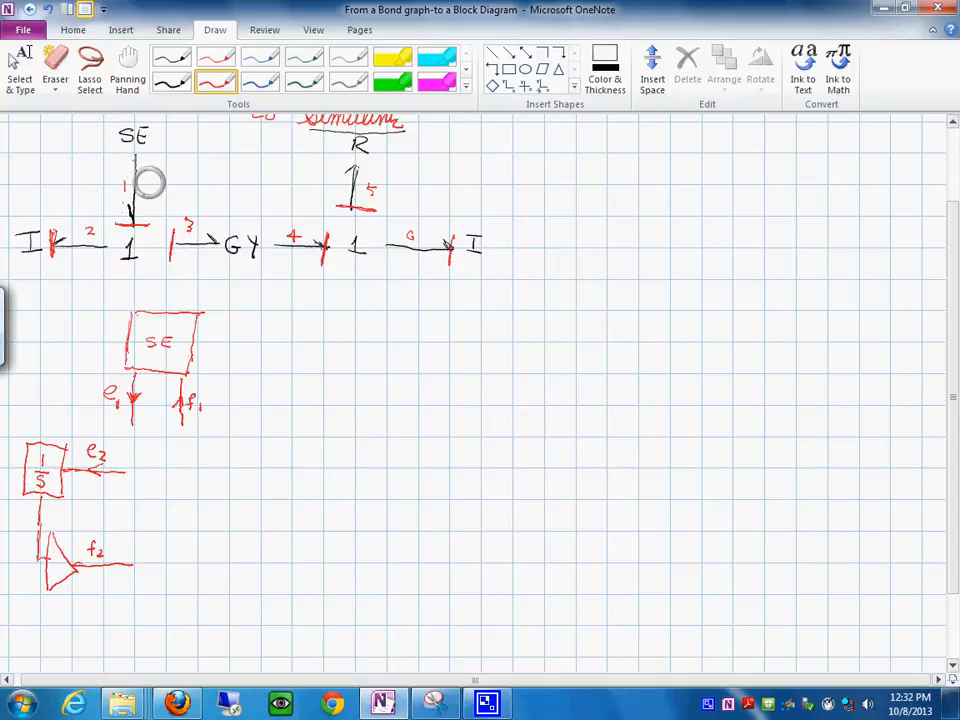
mouse_move(57, 551)
left_mouse_down()
mouse_move(62, 564)
mouse_move(51, 574)
left_mouse_up()
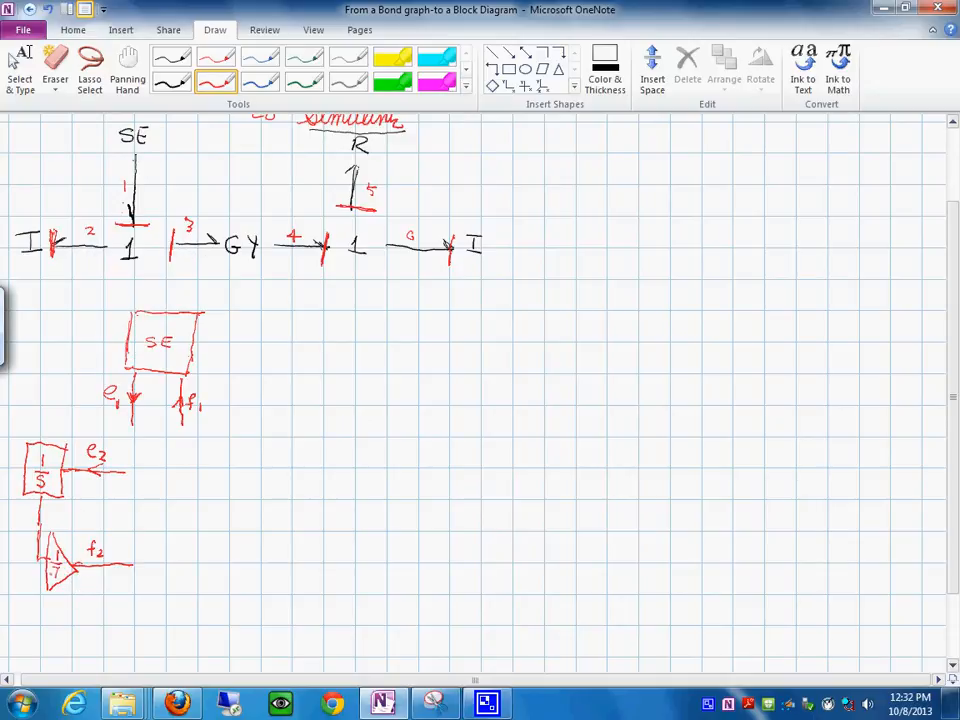
left_click_drag(113, 561, 113, 570)
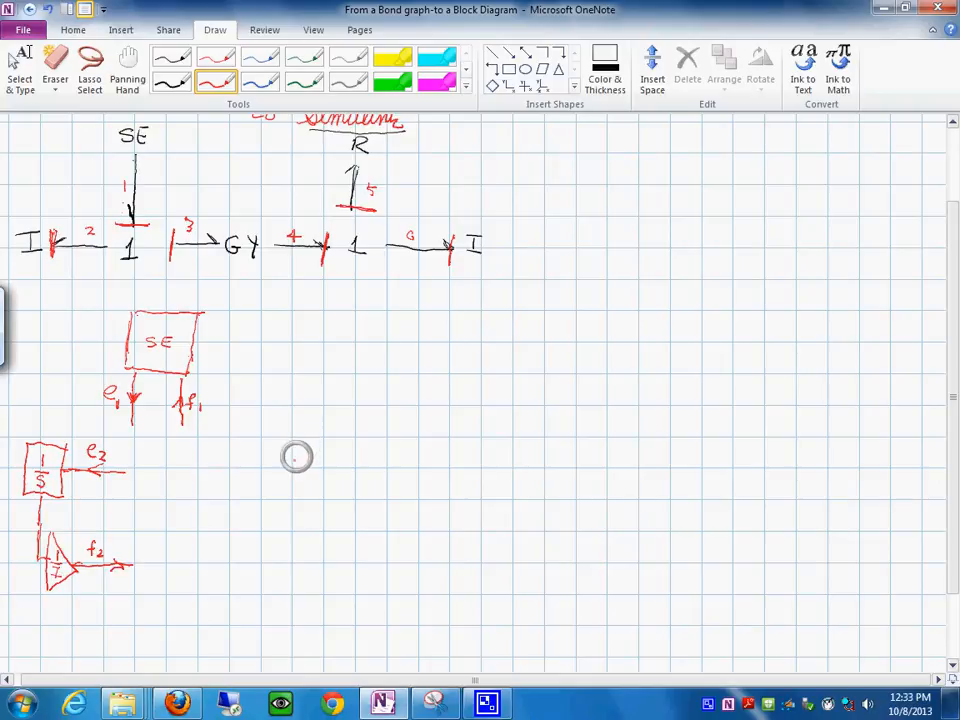
- Draw unlabelled pairs of red signal lines for bonds 3, 4, 5 and 6, with the bond 5 pair vertical and the others horizontal
left_click_drag(242, 467, 321, 468)
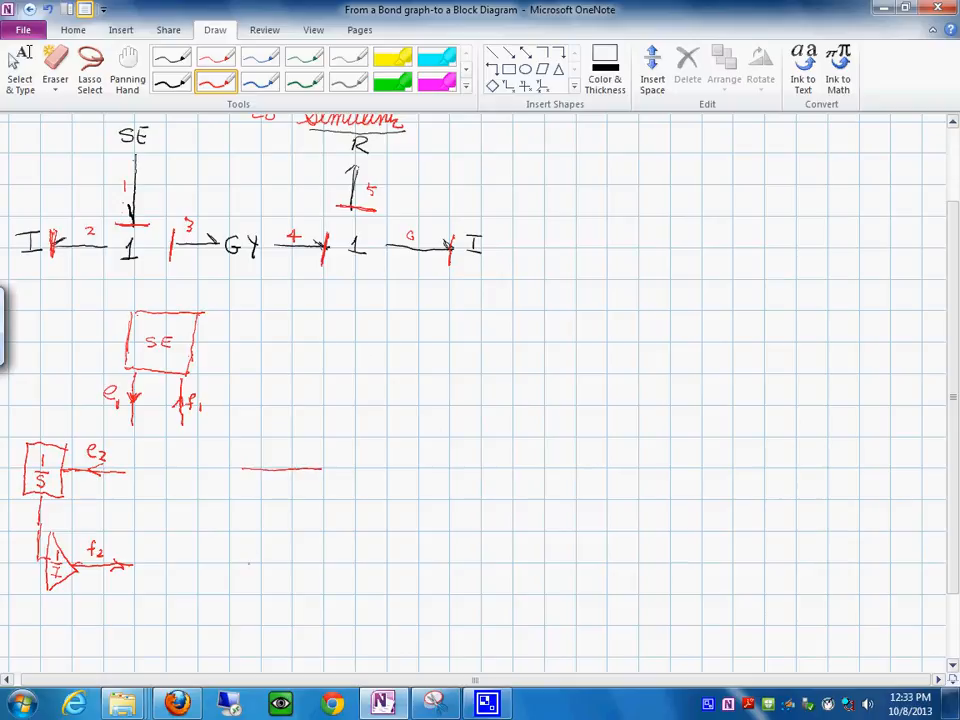
left_click_drag(244, 563, 329, 564)
left_click_drag(428, 467, 507, 467)
left_click_drag(443, 558, 518, 570)
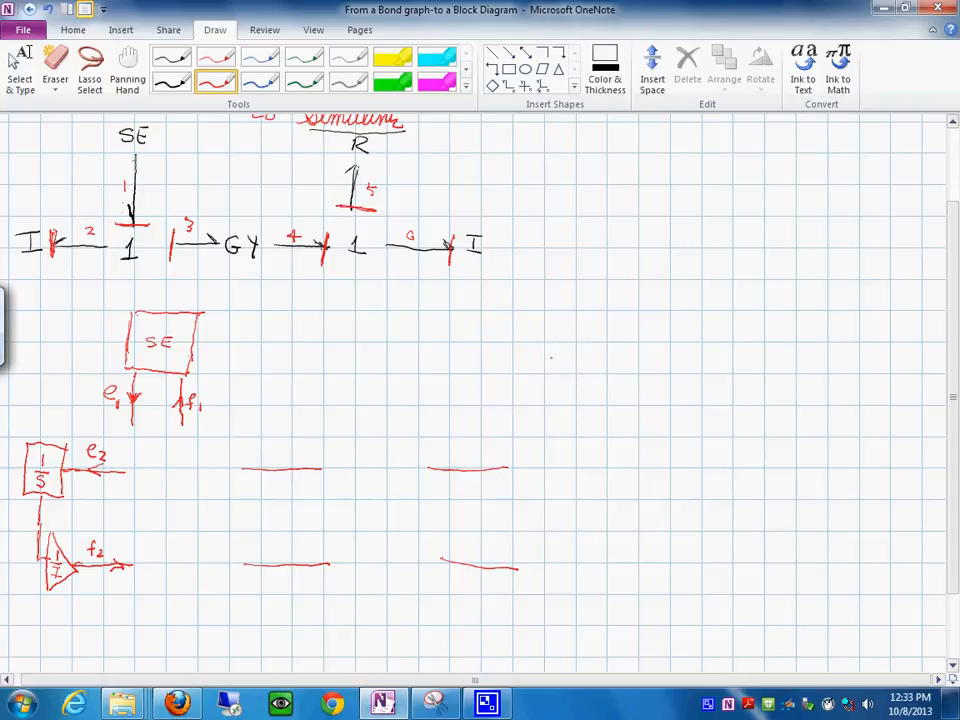
left_click_drag(543, 346, 543, 397)
left_click_drag(639, 349, 638, 400)
left_click_drag(679, 469, 749, 473)
left_click_drag(688, 562, 757, 567)
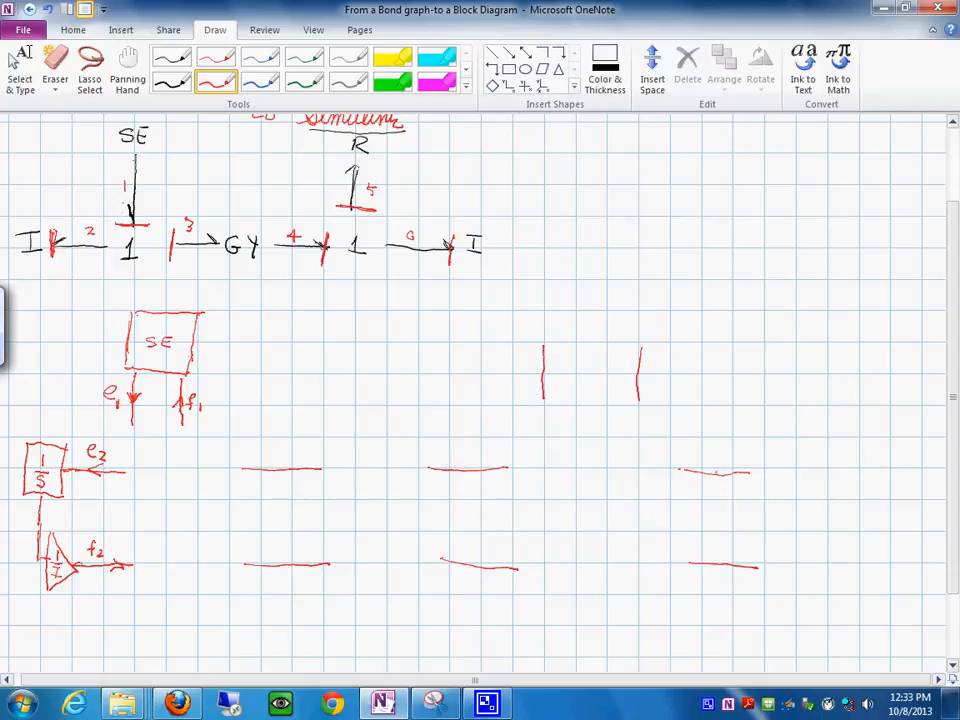
- Label the bond 6 lines e6 with a rightward arrow and f6 with a leftward arrow
mouse_move(712, 468)
left_mouse_down()
mouse_move(714, 482)
mouse_move(724, 458)
mouse_move(723, 466)
left_mouse_up()
left_click_drag(733, 557, 731, 565)
left_click_drag(726, 573, 723, 590)
left_click_drag(719, 580, 733, 588)
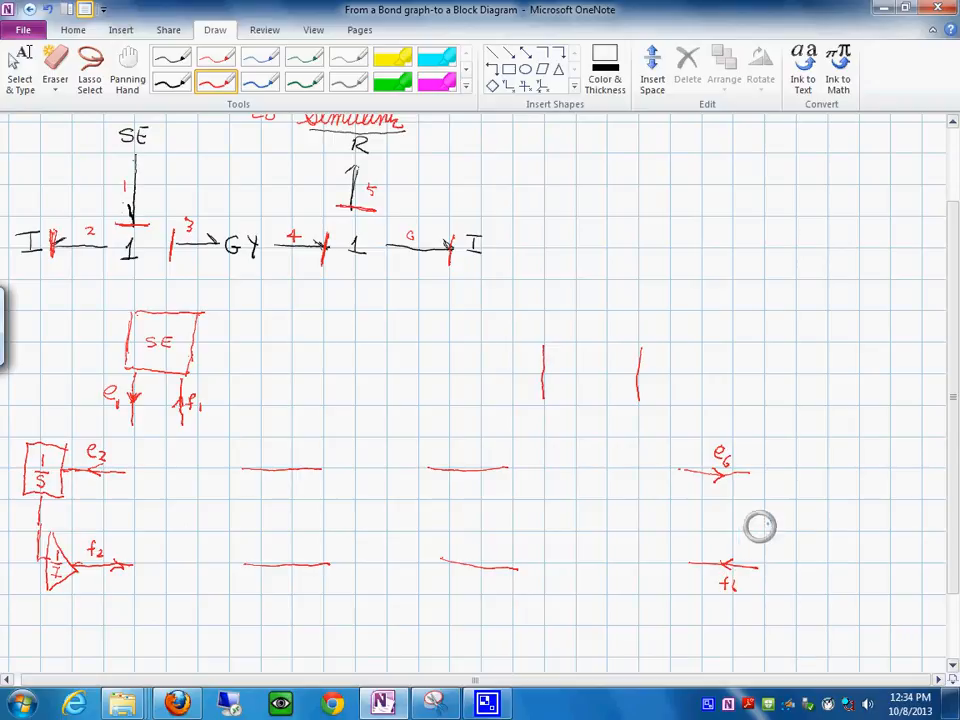
- Extend the e6 line into a box labelled 1/s and draw a line from it down toward the start of a gain triangle at f6
mouse_move(749, 473)
left_mouse_down()
mouse_move(764, 466)
mouse_move(763, 492)
mouse_move(802, 452)
mouse_move(795, 486)
mouse_move(764, 488)
mouse_move(786, 472)
left_mouse_up()
mouse_move(783, 477)
left_mouse_down()
mouse_move(781, 557)
mouse_move(760, 566)
mouse_move(778, 549)
mouse_move(754, 567)
mouse_move(765, 580)
left_mouse_up()
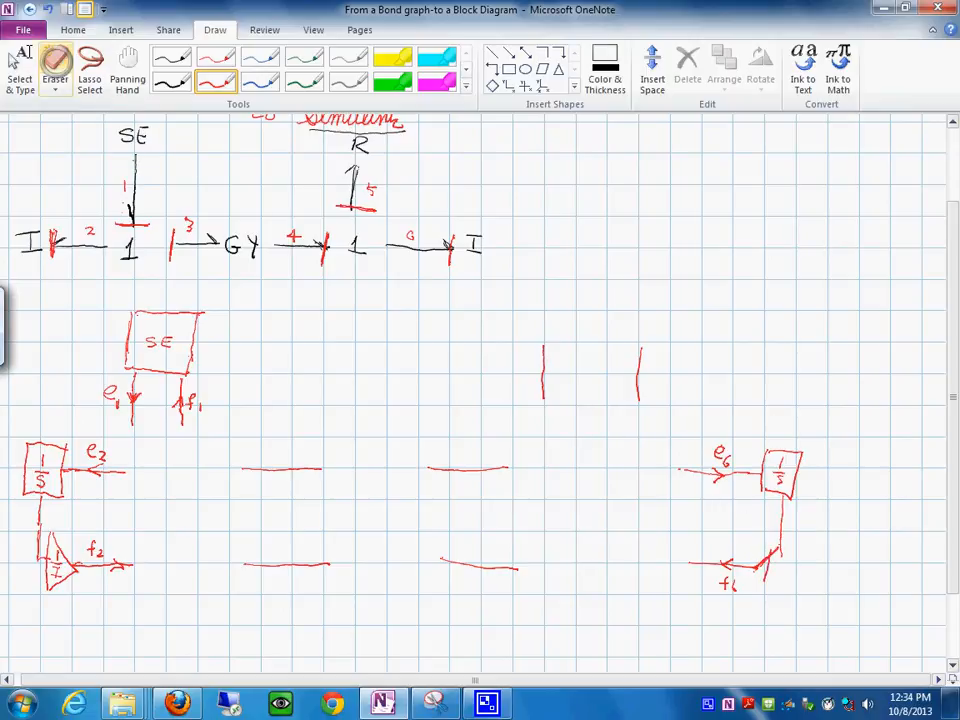
- Erase the stray stroke of the unfinished gain triangle at the f6 line
right_click(60, 62)
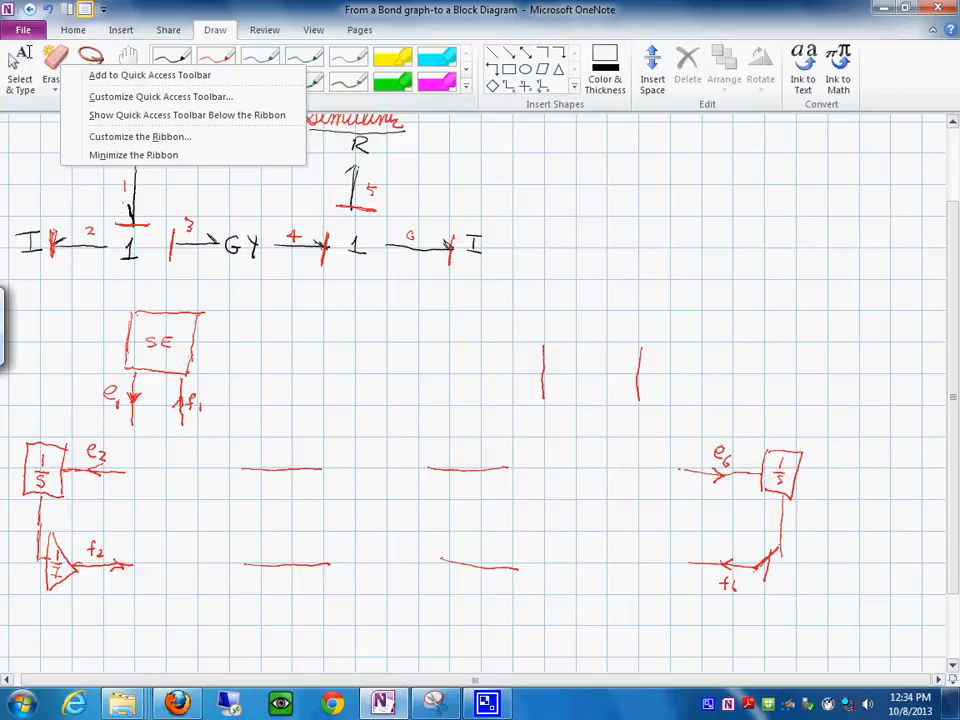
left_click(242, 343)
left_click(55, 70)
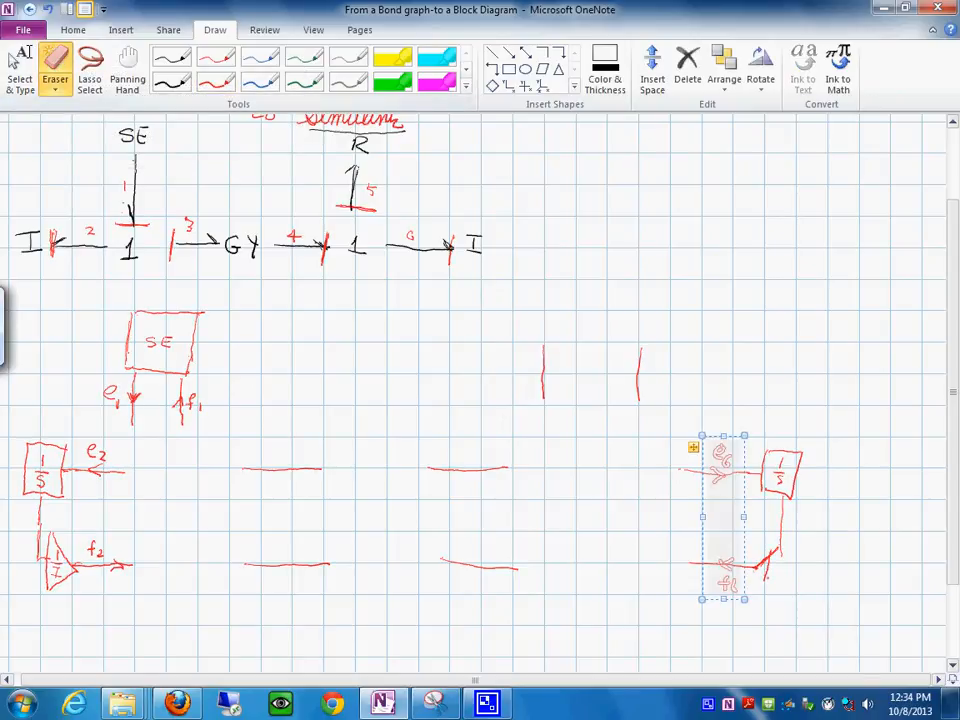
left_click(767, 573)
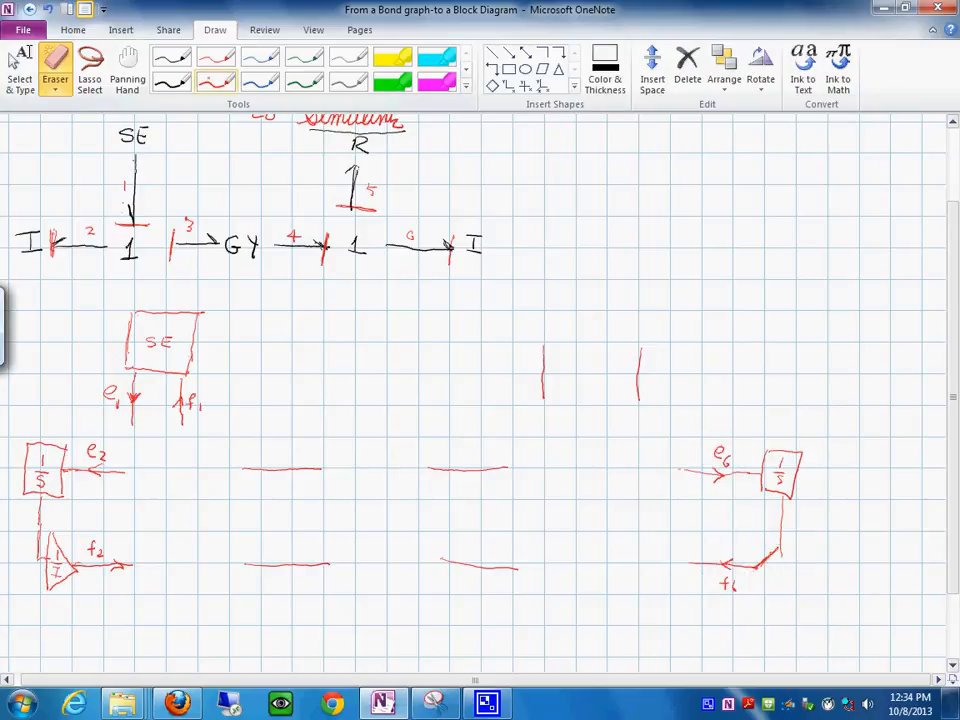
- Redraw the gain triangle at f6 in red, label it 1/I, and connect it to the line coming down from the 1/s box
left_click(215, 80)
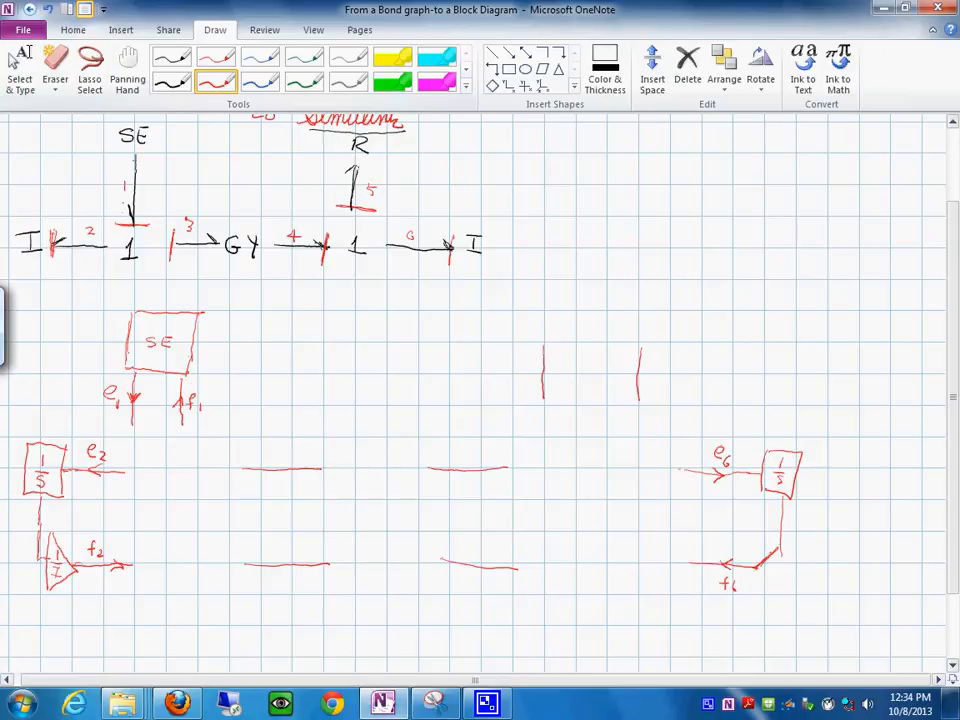
left_click_drag(758, 570, 769, 593)
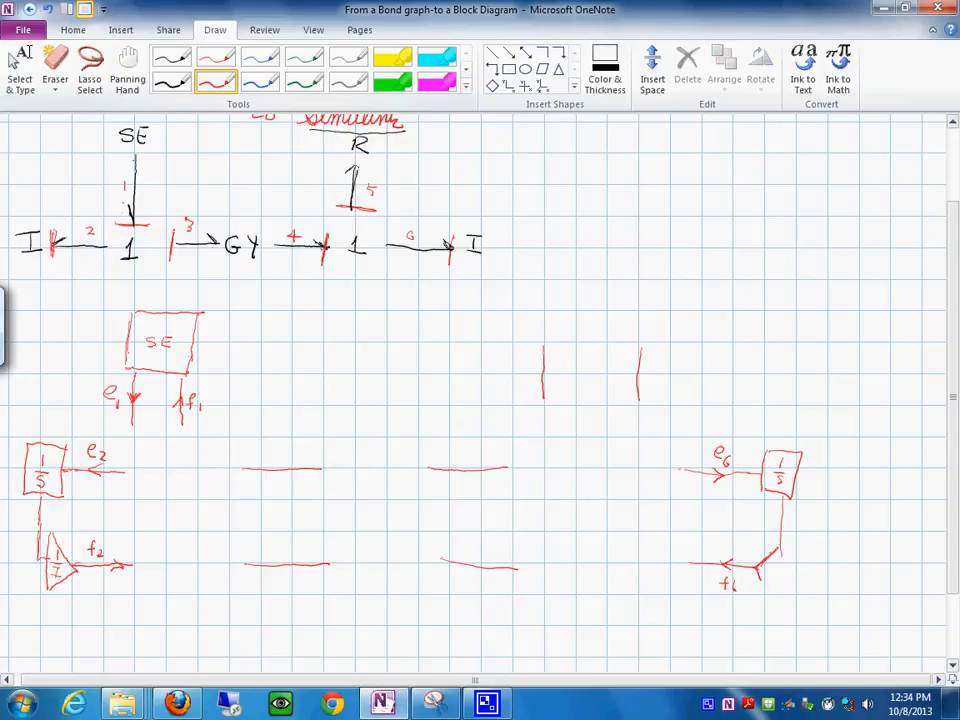
left_click_drag(778, 549, 771, 596)
left_click_drag(782, 552, 785, 570)
left_click_drag(769, 560, 778, 582)
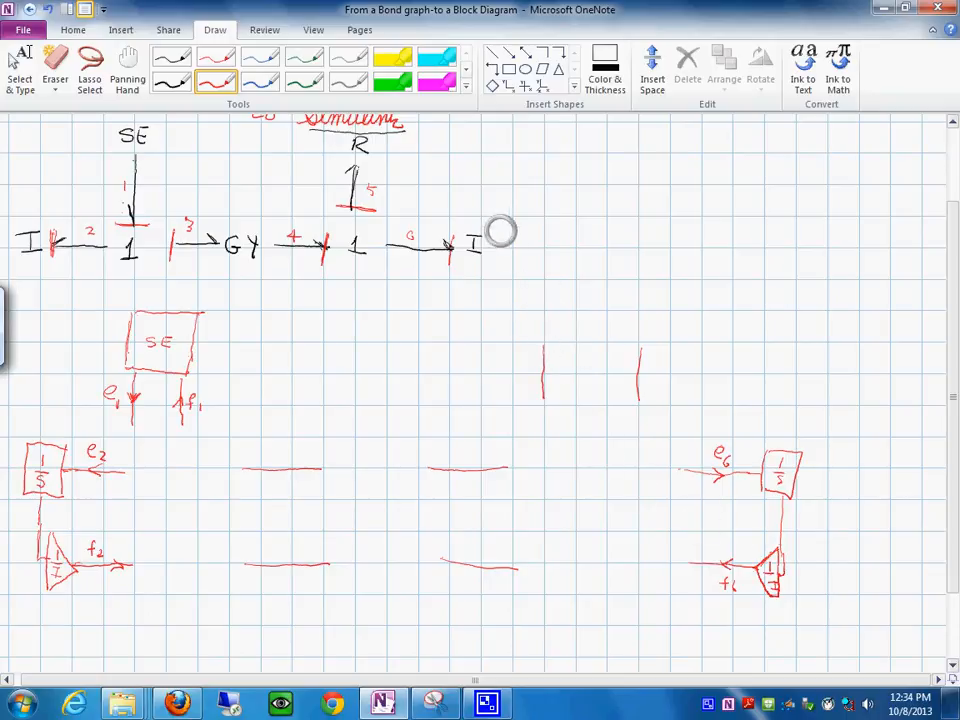
- Label the bond 5 lines e5 with a downward arrow and f5 with an upward arrow, and link f5 to e5 through a gain triangle labelled R
mouse_move(545, 369)
left_mouse_down()
mouse_move(551, 358)
mouse_move(521, 370)
left_mouse_up()
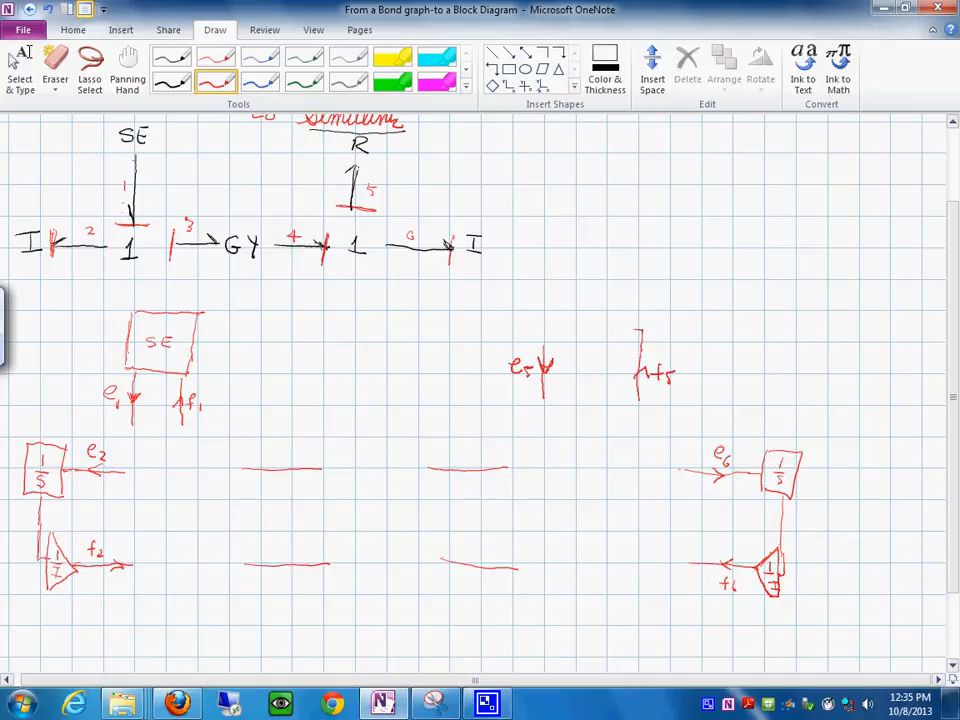
mouse_move(614, 329)
left_mouse_down()
mouse_move(614, 295)
mouse_move(577, 321)
mouse_move(600, 353)
mouse_move(614, 349)
mouse_move(606, 334)
left_mouse_up()
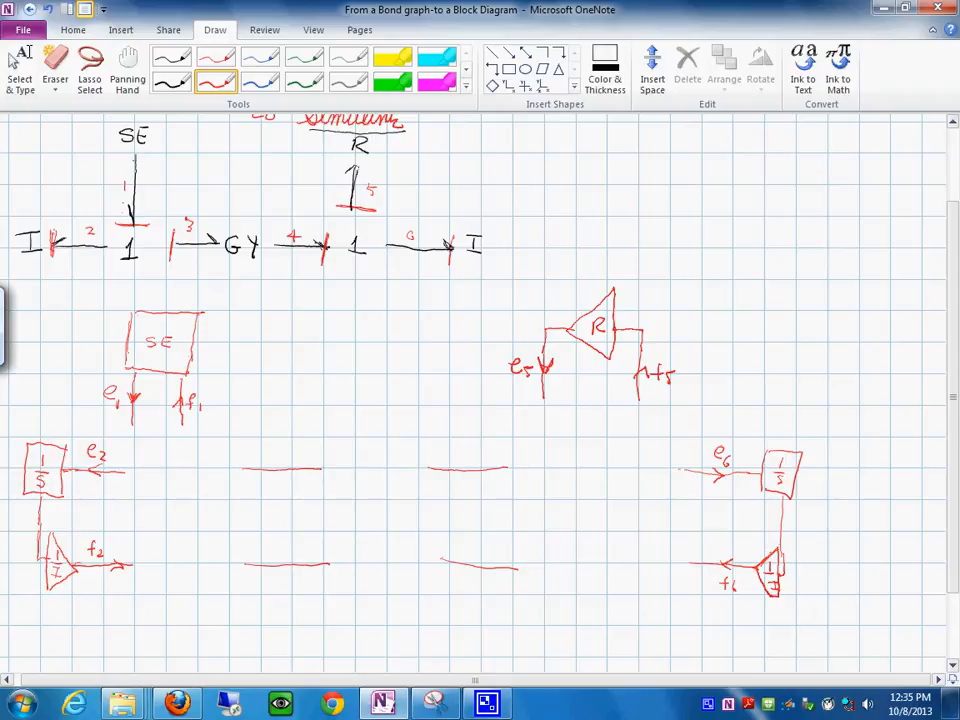
- Label the bond 3 and bond 4 lines e3, f3, e4 and f4, and write the modulus r with two dots above GY
left_click_drag(266, 453, 284, 458)
left_click_drag(457, 452, 472, 460)
mouse_move(270, 552)
left_mouse_down()
mouse_move(286, 551)
mouse_move(291, 562)
left_mouse_up()
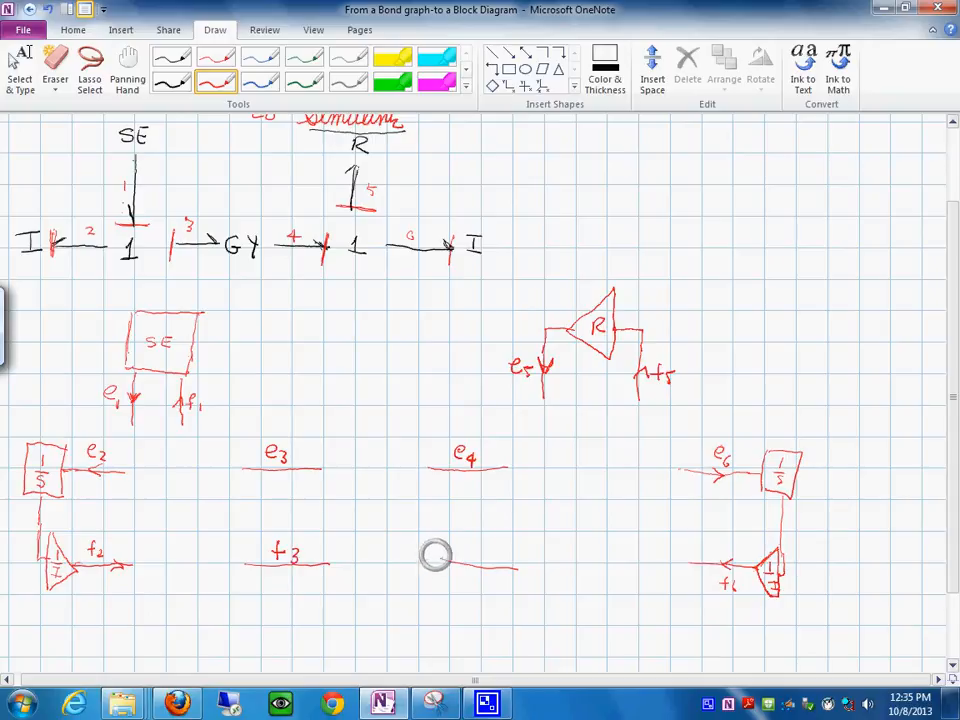
left_click_drag(481, 541, 492, 558)
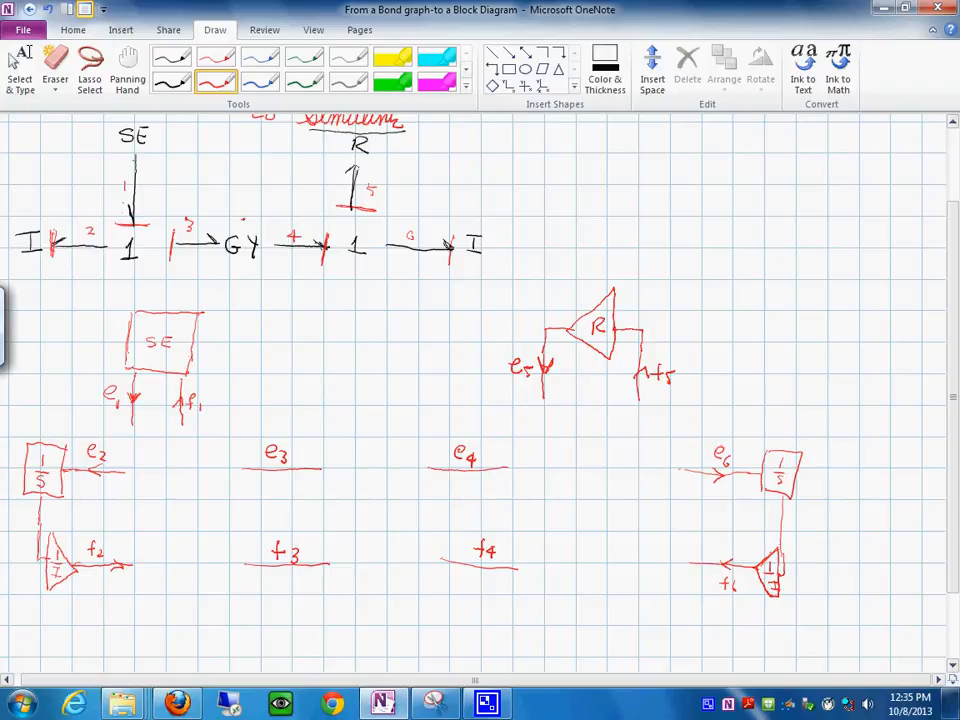
left_click_drag(240, 198, 260, 204)
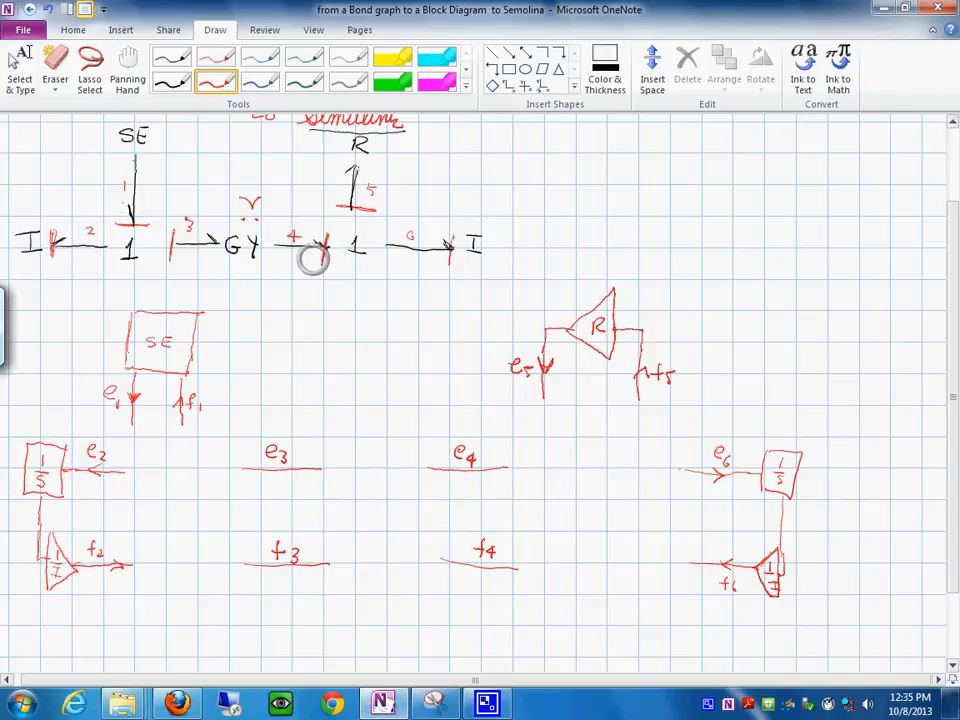
- Cross-connect f3 to e4 and f4 to e3 in red, each through a gain triangle labelled r, with arrows showing the signal directions
left_click(171, 82)
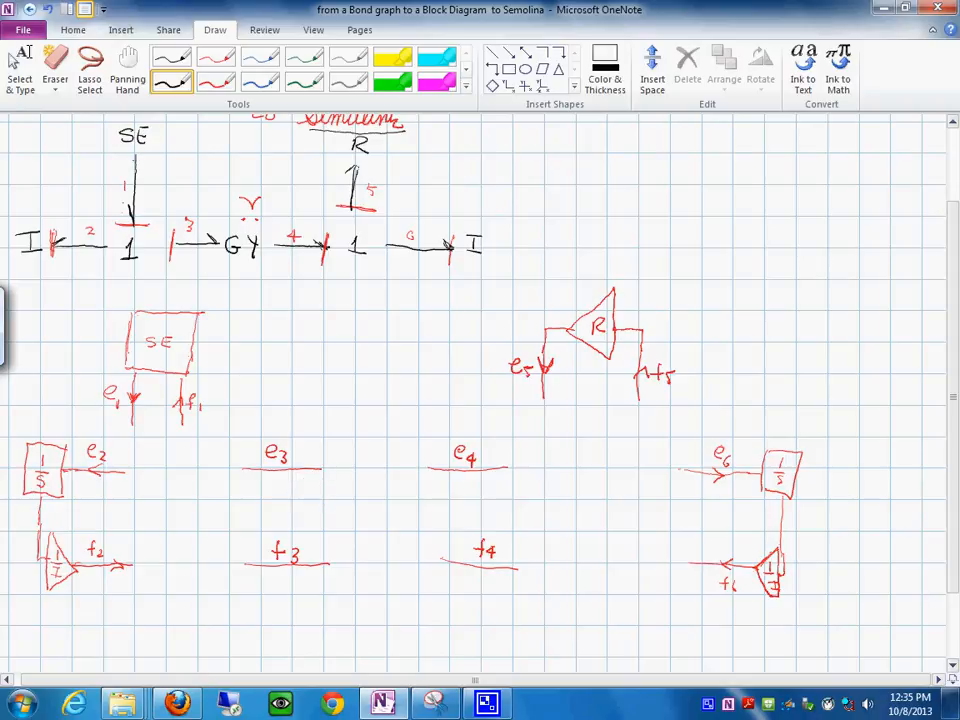
left_click(215, 82)
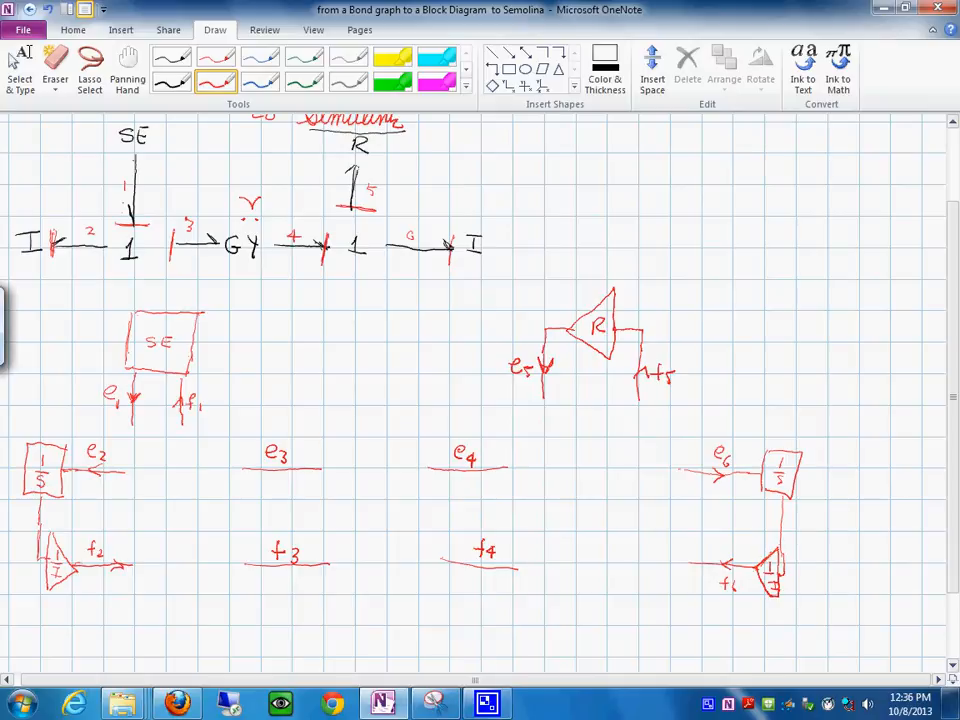
mouse_move(330, 540)
left_mouse_down()
mouse_move(329, 566)
mouse_move(366, 569)
mouse_move(331, 580)
mouse_move(347, 557)
mouse_move(387, 550)
mouse_move(422, 480)
mouse_move(424, 494)
left_mouse_up()
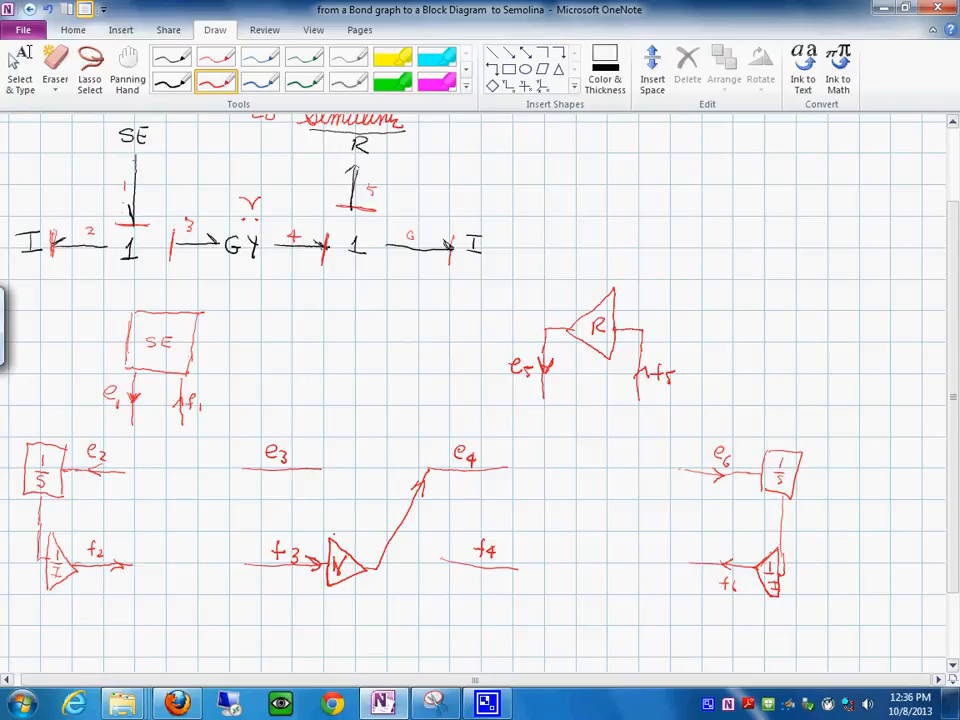
left_click_drag(316, 460, 318, 467)
left_click_drag(376, 471, 418, 545)
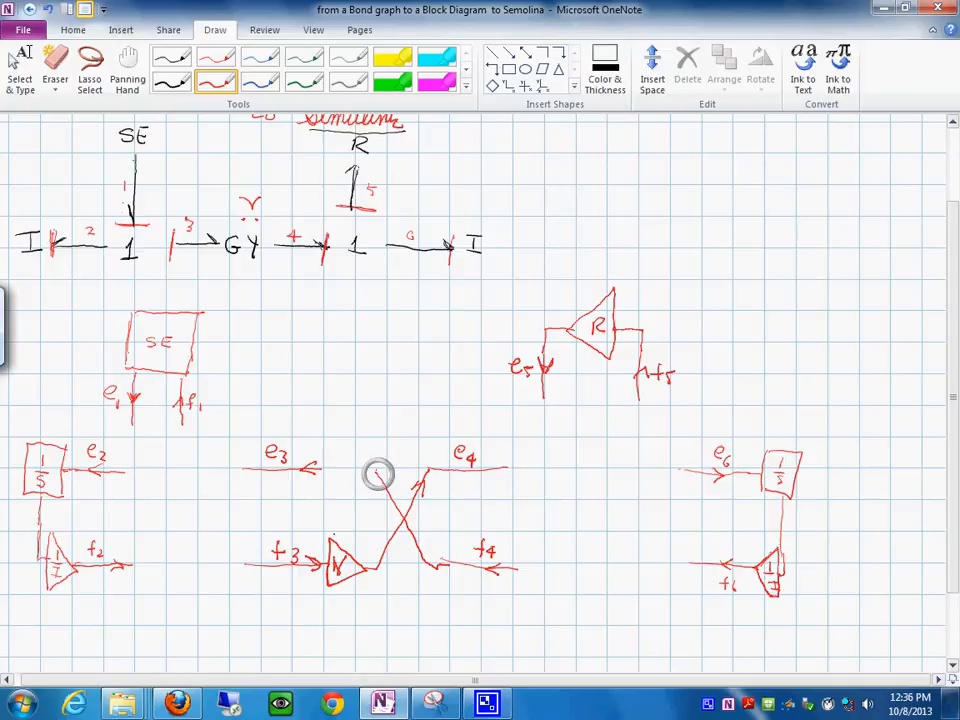
mouse_move(368, 452)
left_mouse_down()
mouse_move(368, 486)
mouse_move(345, 462)
mouse_move(368, 490)
left_mouse_up()
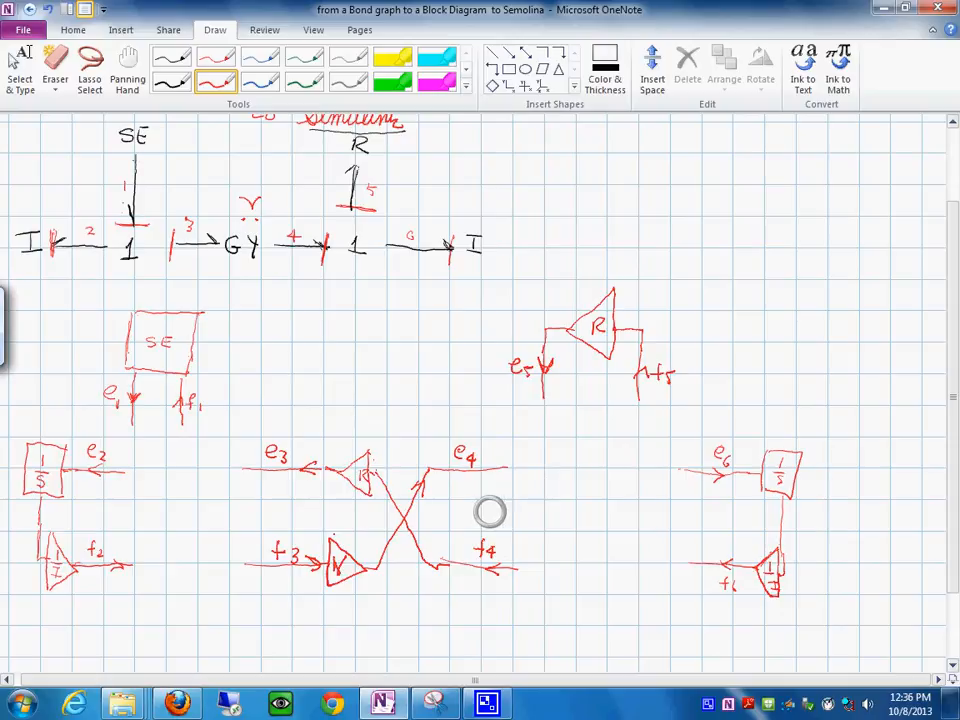
- In black, join the f4, f5 and f6 lines at a branch dot and draw a summing circle between e4, e5 and e6
left_click(172, 80)
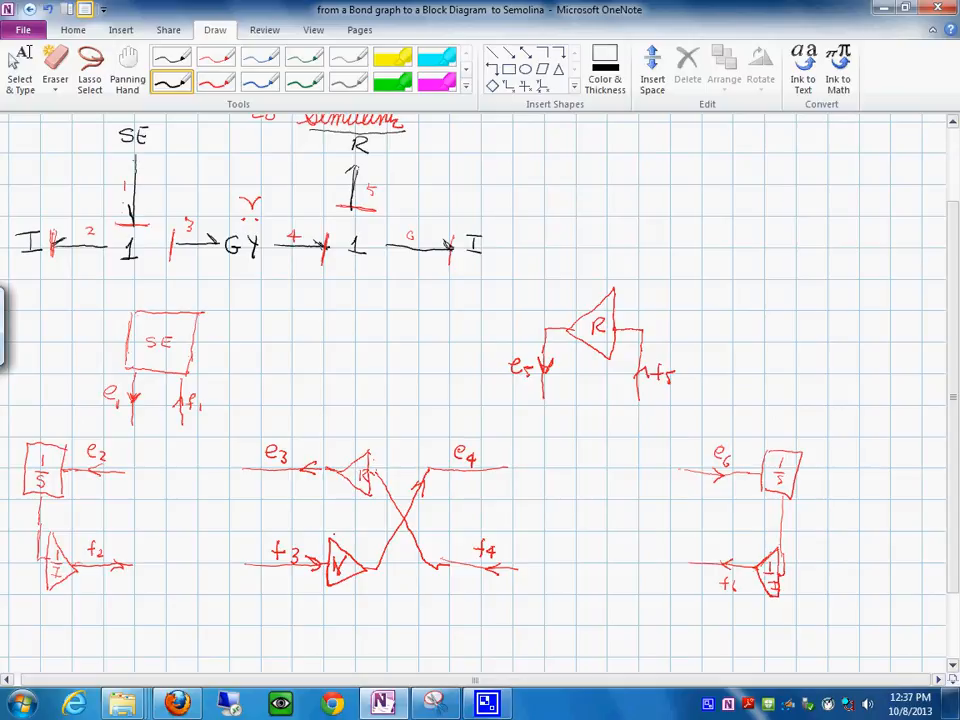
left_click_drag(640, 418, 636, 563)
left_click_drag(514, 568, 697, 562)
left_click_drag(634, 564, 632, 563)
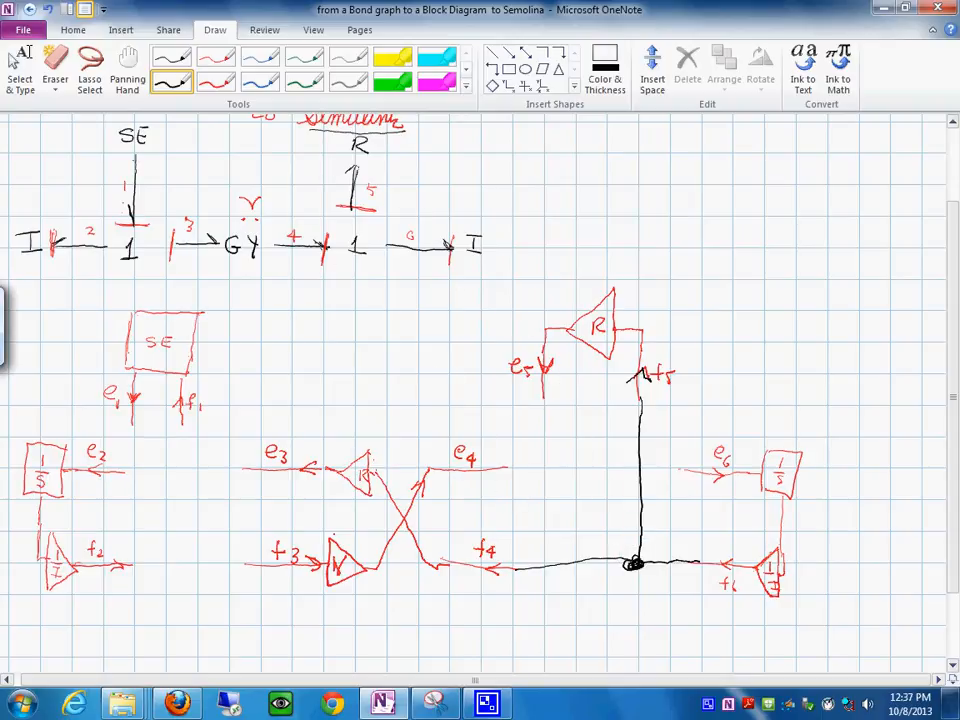
mouse_move(537, 427)
left_mouse_down()
mouse_move(516, 478)
mouse_move(532, 492)
mouse_move(578, 458)
mouse_move(566, 426)
left_mouse_up()
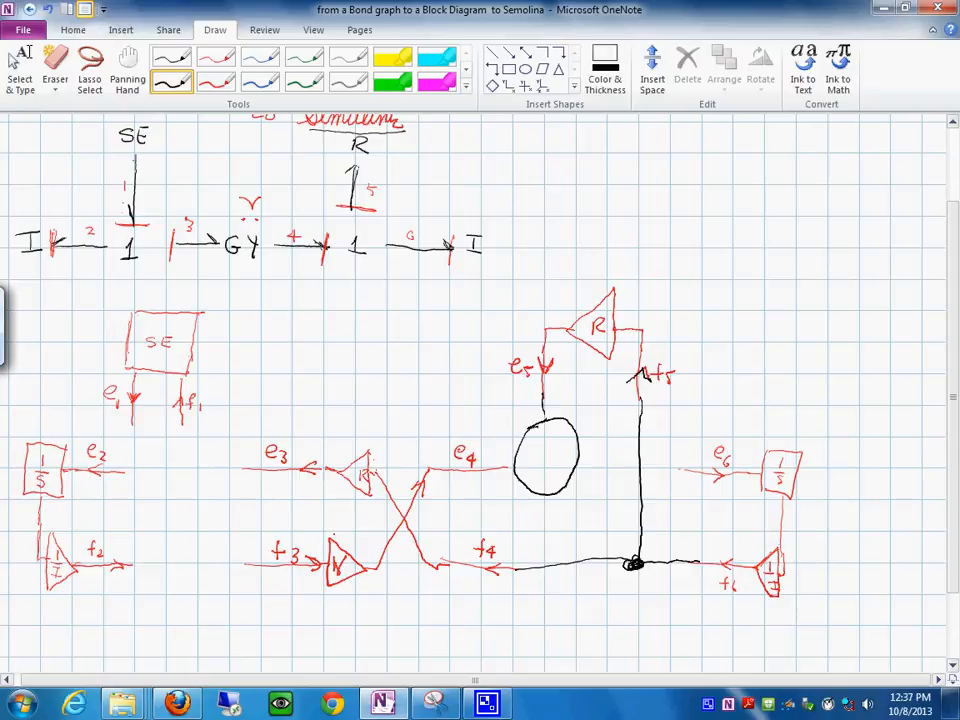
left_click_drag(622, 466, 652, 467)
- Write e4 = e5 + e6 and e6 = e4 - e5 beside the bond graph, and sign the summing circle + at e4 and - at e5
left_click_drag(456, 172, 458, 179)
left_click_drag(514, 169, 567, 187)
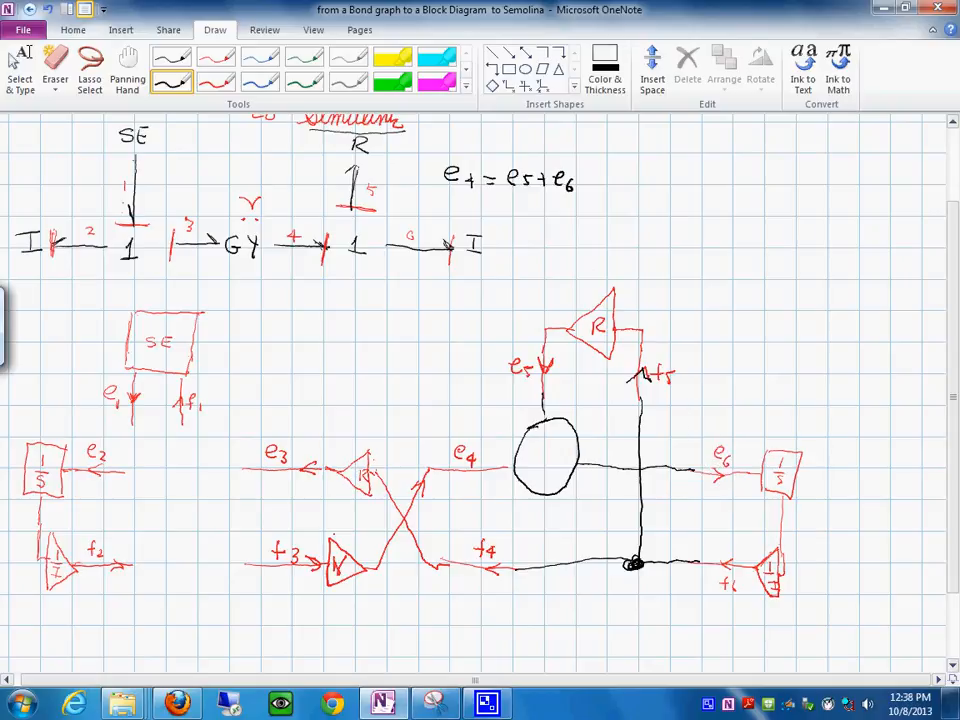
mouse_move(454, 206)
left_mouse_down()
mouse_move(474, 218)
mouse_move(498, 208)
mouse_move(577, 210)
left_mouse_up()
left_click(513, 210)
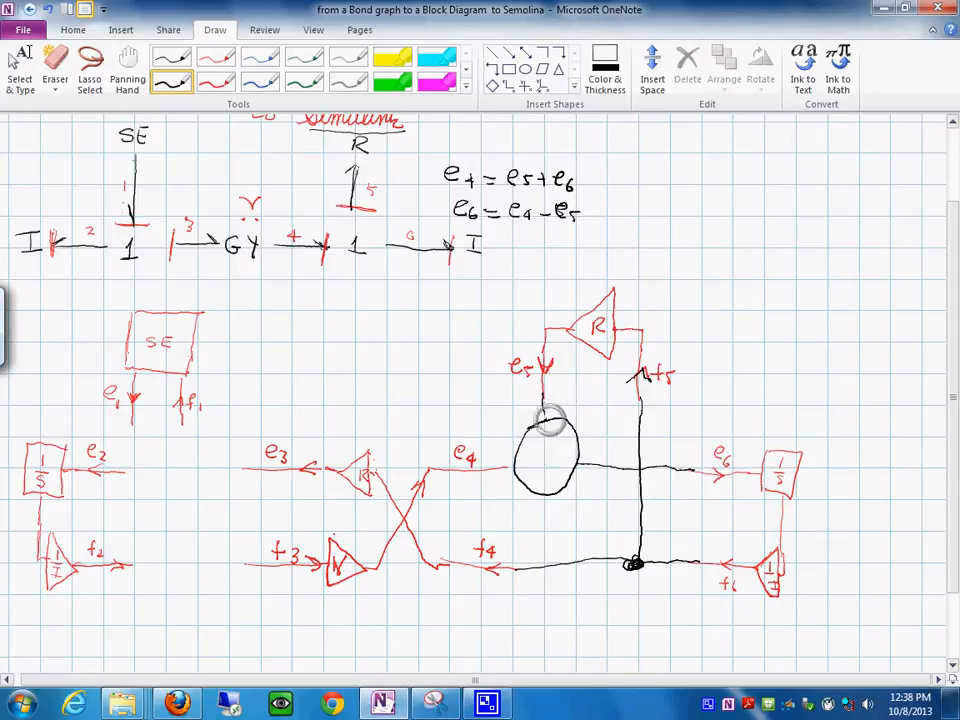
mouse_move(527, 455)
left_mouse_down()
mouse_move(527, 467)
mouse_move(558, 430)
left_mouse_up()
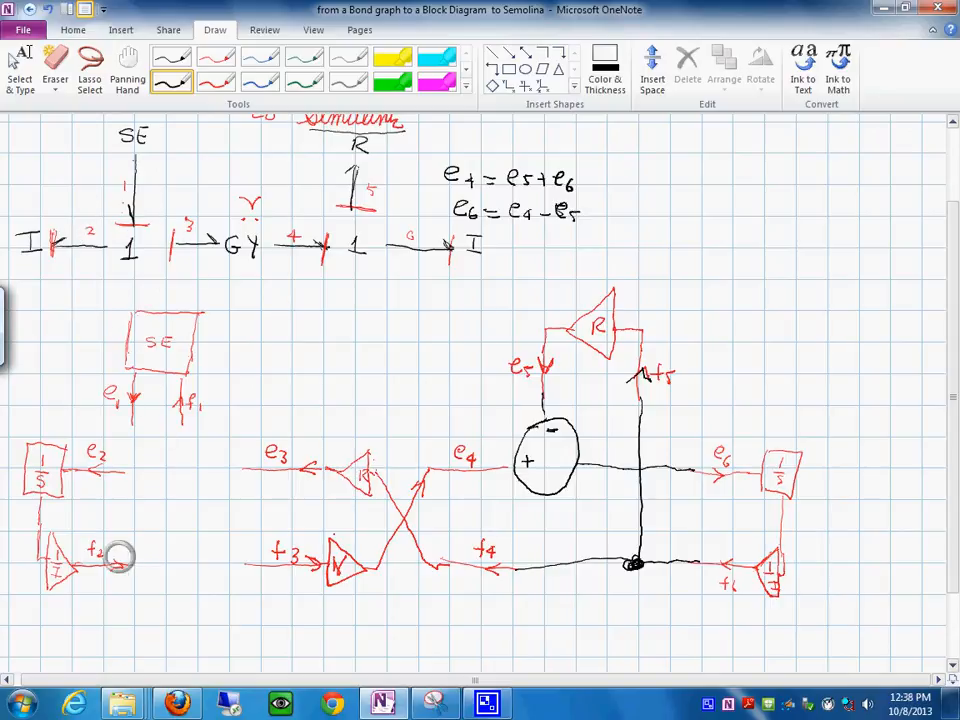
- Join the f1, f2 and f3 lines at a black branch dot and draw a summing circle connecting e1, e2 and e3
mouse_move(182, 410)
left_mouse_down()
mouse_move(165, 566)
mouse_move(255, 563)
left_mouse_up()
left_click_drag(165, 564, 172, 567)
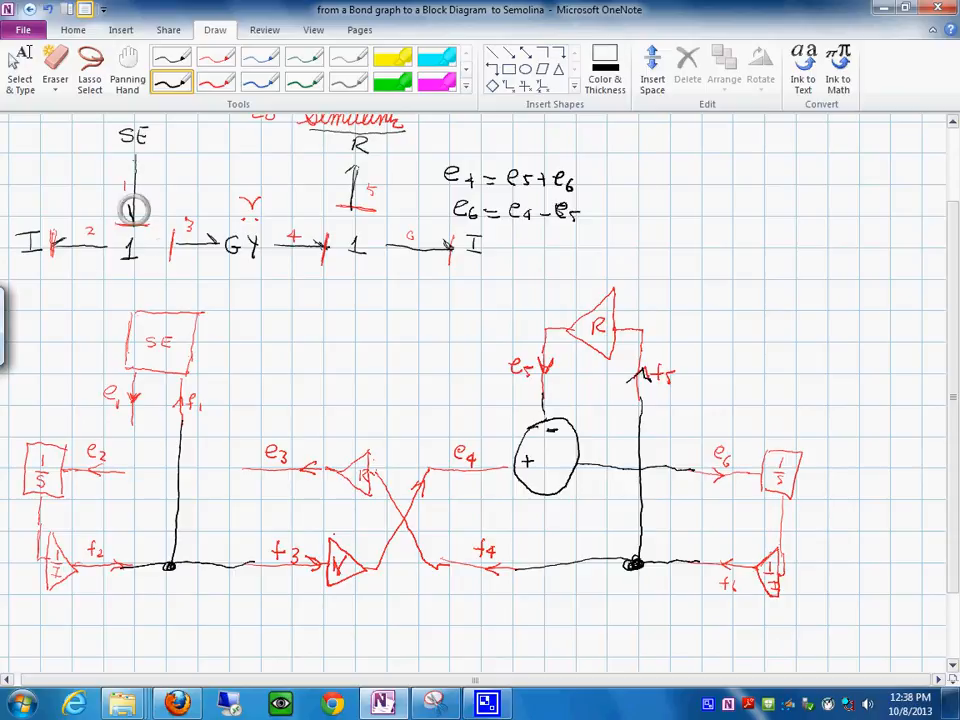
mouse_move(133, 446)
left_mouse_down()
mouse_move(122, 458)
mouse_move(133, 494)
left_mouse_up()
mouse_move(134, 444)
left_mouse_down()
mouse_move(160, 458)
mouse_move(138, 497)
mouse_move(179, 470)
mouse_move(240, 471)
left_mouse_up()
left_click_drag(136, 421, 137, 445)
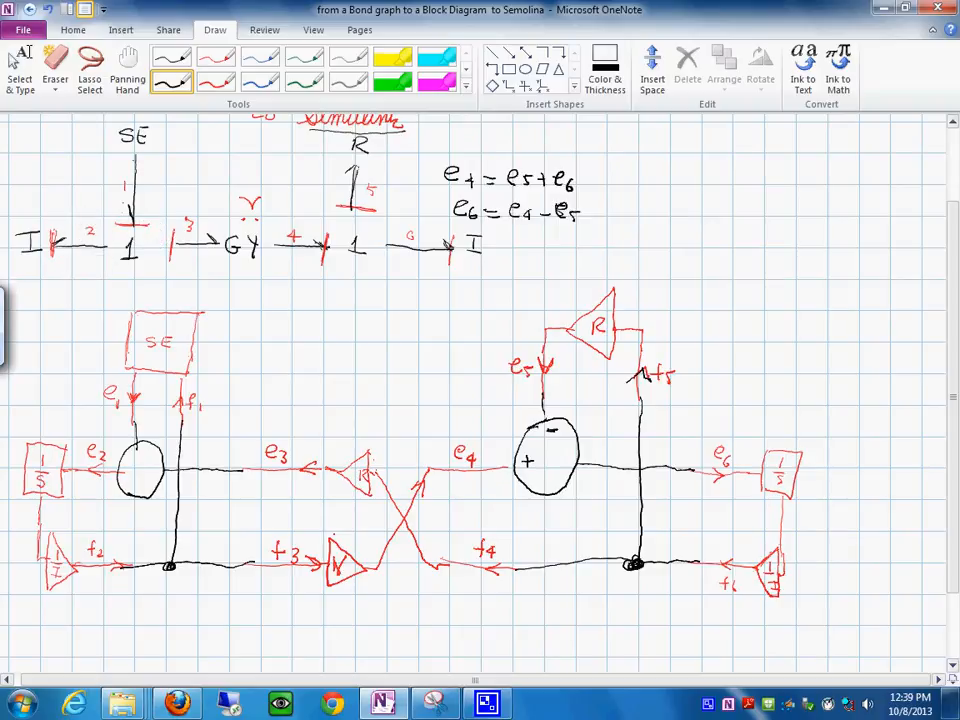
- Write e1 = e2 + e3 and e2 = e1 - e3 above the SE block, and sign its summing circle + at e1 and - at e3
left_click_drag(92, 282, 171, 286)
mouse_move(166, 281)
left_mouse_down()
mouse_move(166, 292)
mouse_move(197, 295)
left_mouse_up()
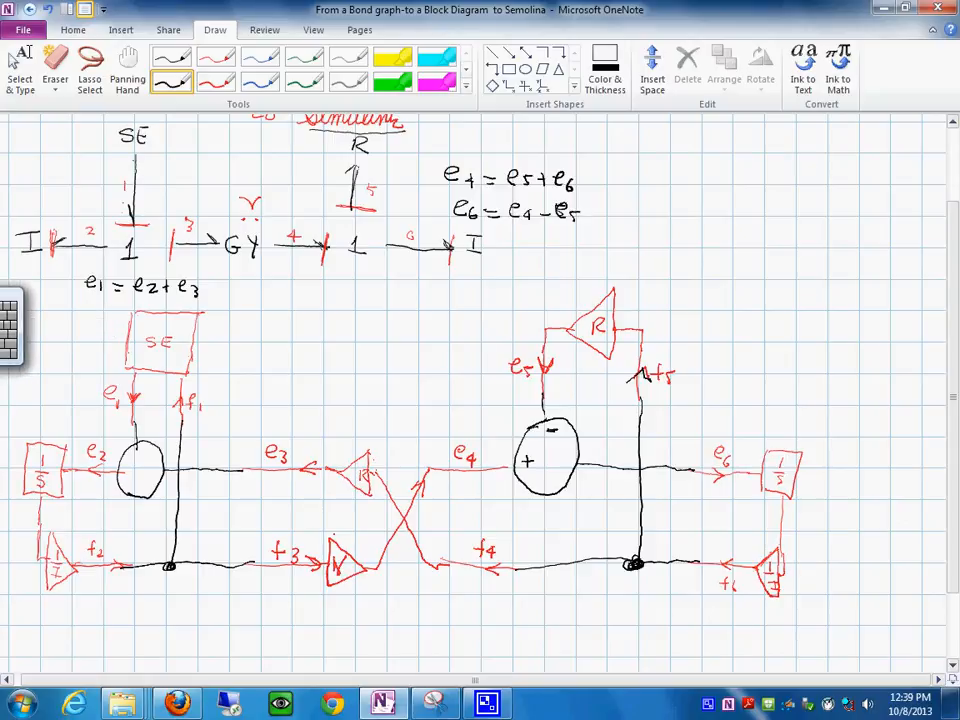
left_click(12, 322)
left_click_drag(22, 312, 38, 316)
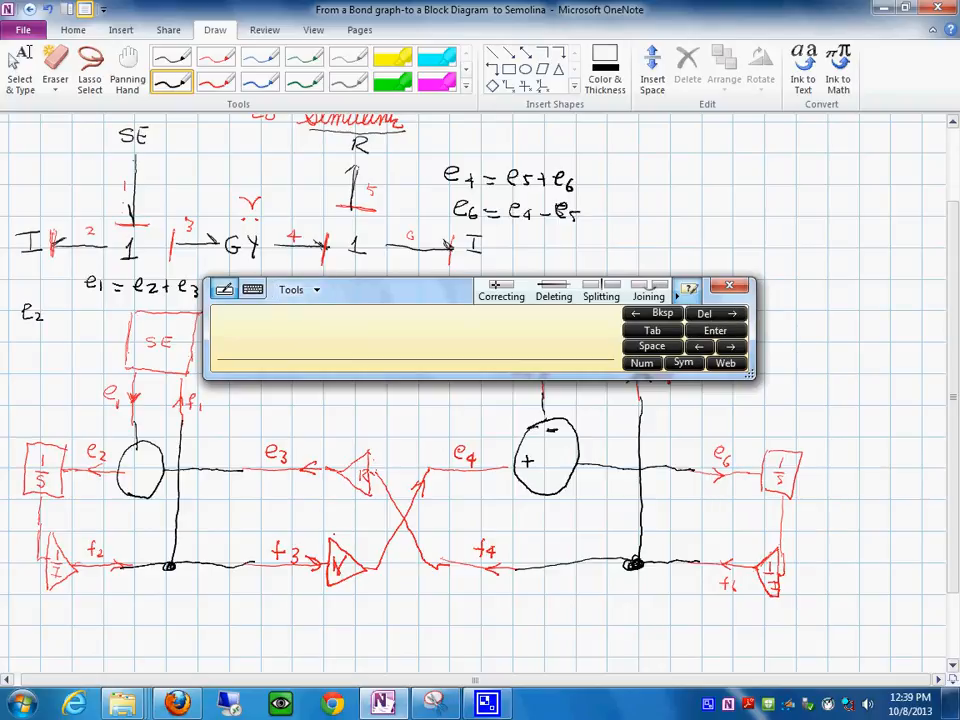
left_click(729, 286)
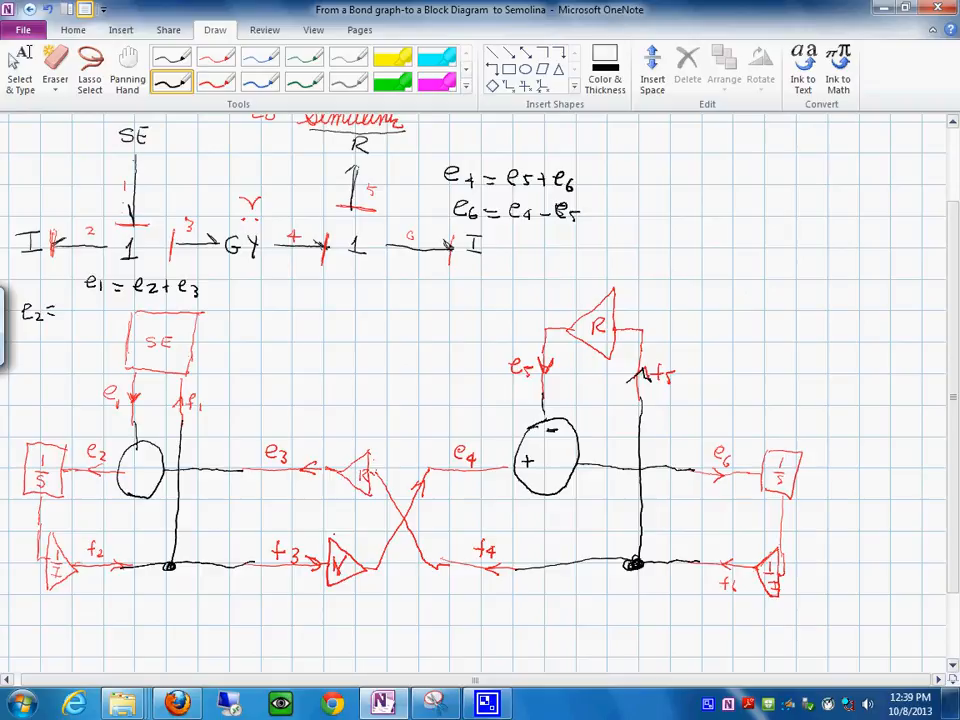
mouse_move(76, 308)
left_mouse_down()
mouse_move(116, 312)
mouse_move(117, 325)
left_mouse_up()
left_click_drag(142, 450, 142, 462)
left_click_drag(136, 456, 148, 456)
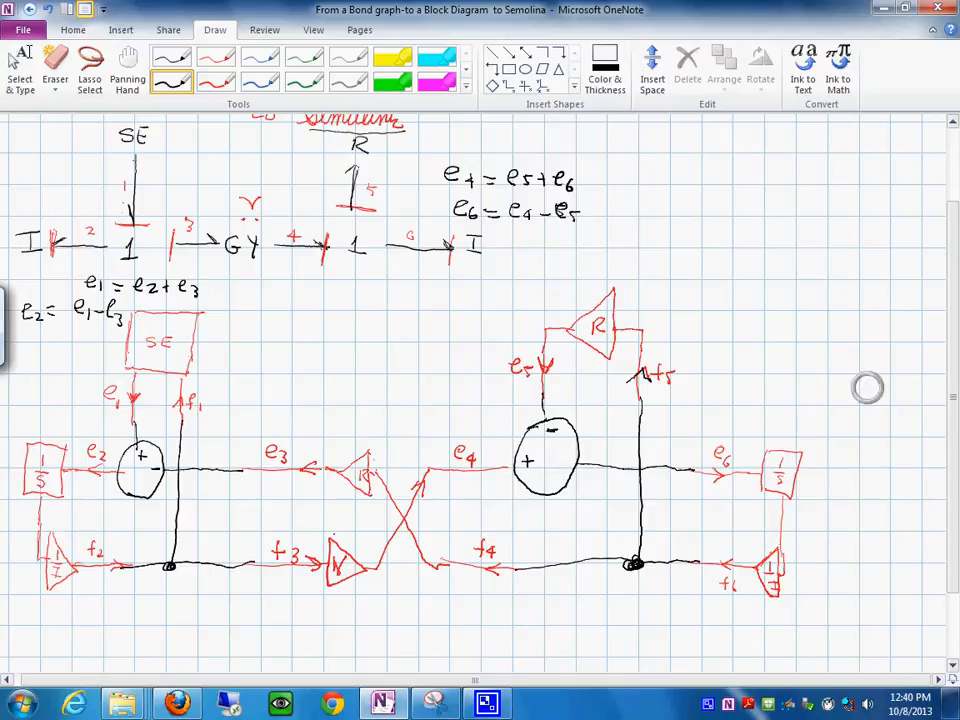
- Reduce the maximized window to a smaller size and zoom out to view the whole bond graph and block diagram
scroll(867, 388, "up", 3)
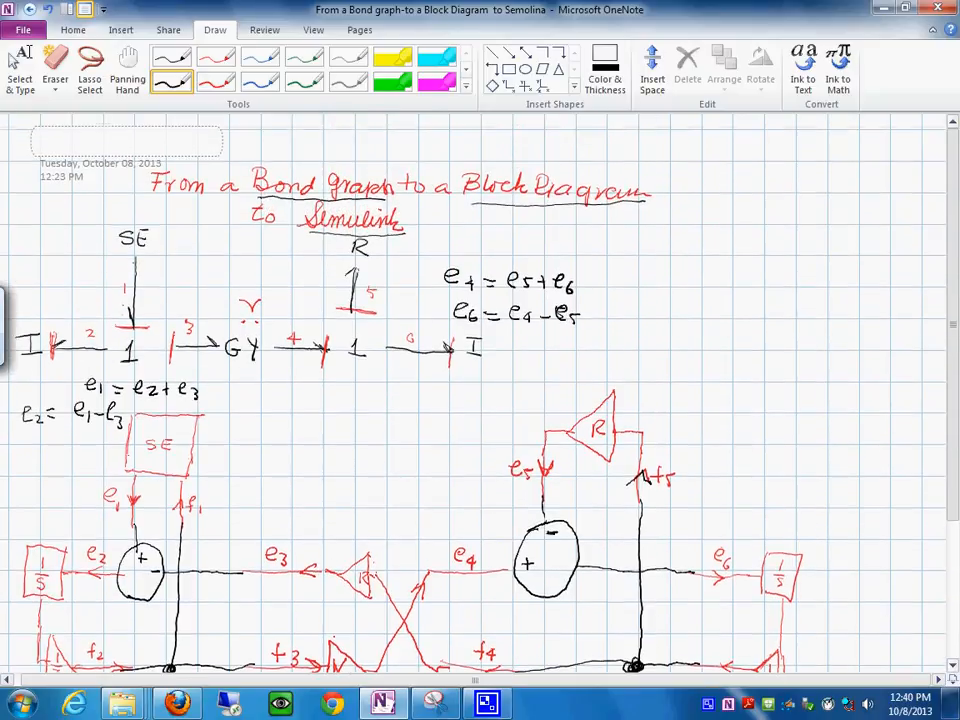
scroll(480, 390, "down", 5)
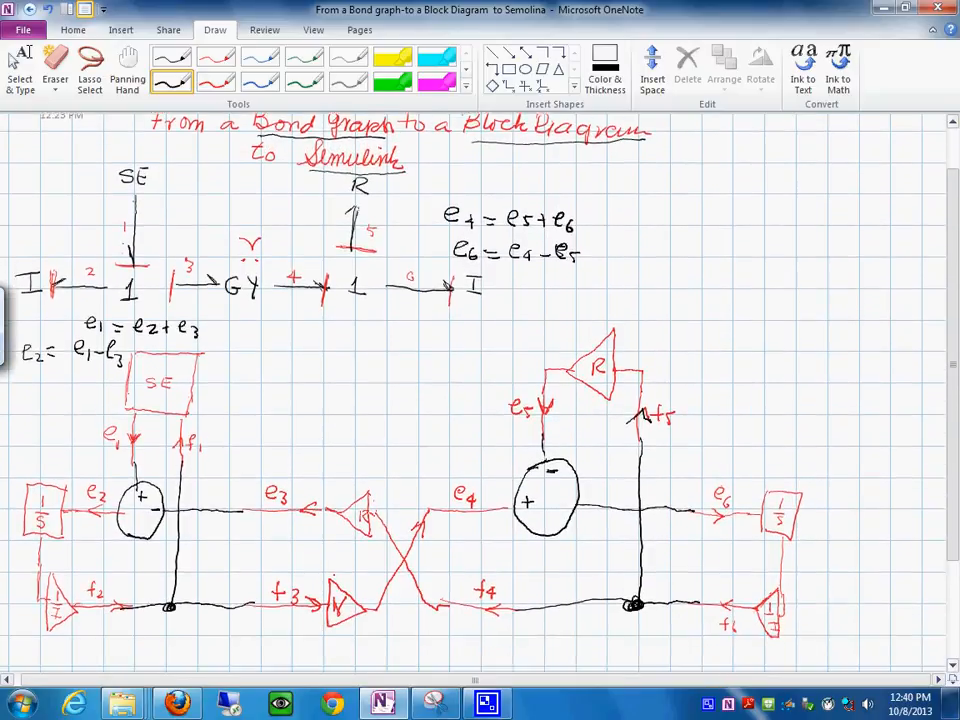
scroll(480, 390, "down", 1)
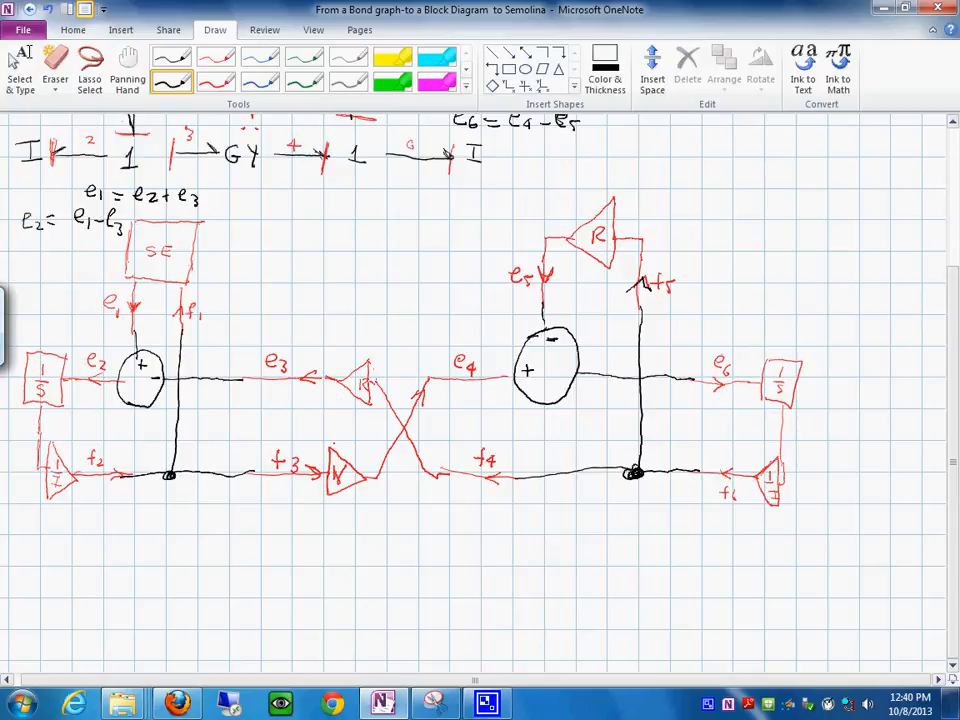
left_click(22, 52)
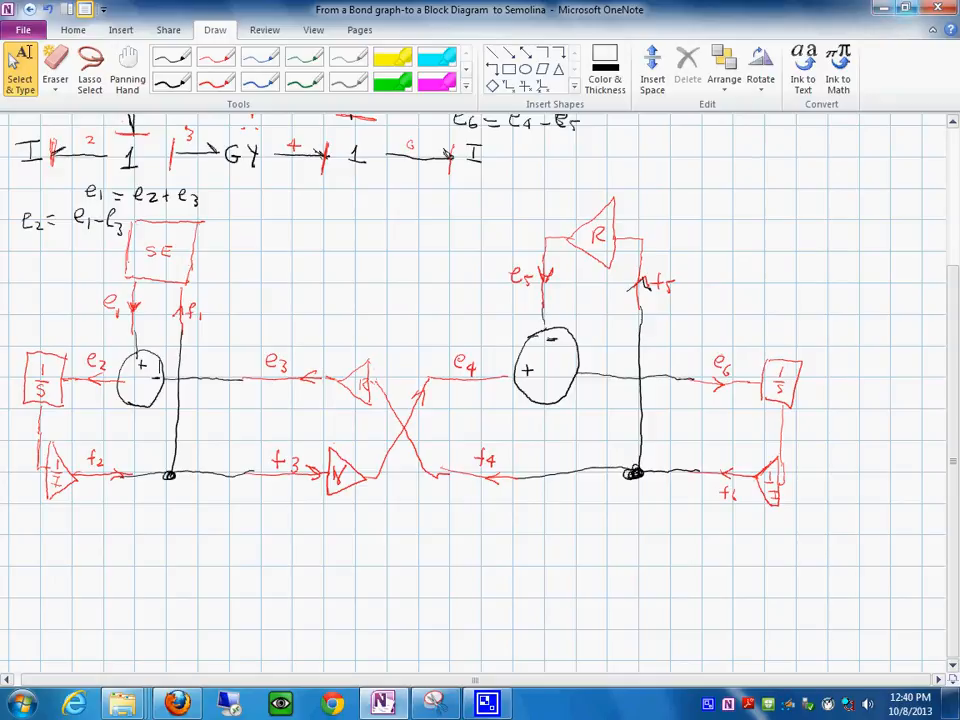
key("super+Down")
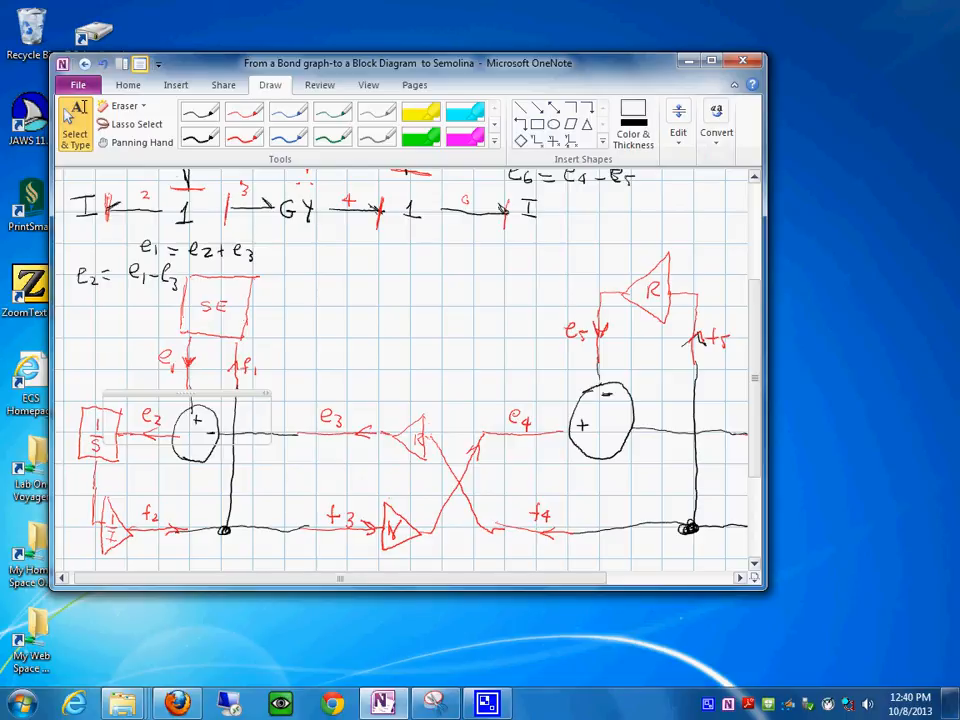
left_click_drag(340, 578, 354, 578)
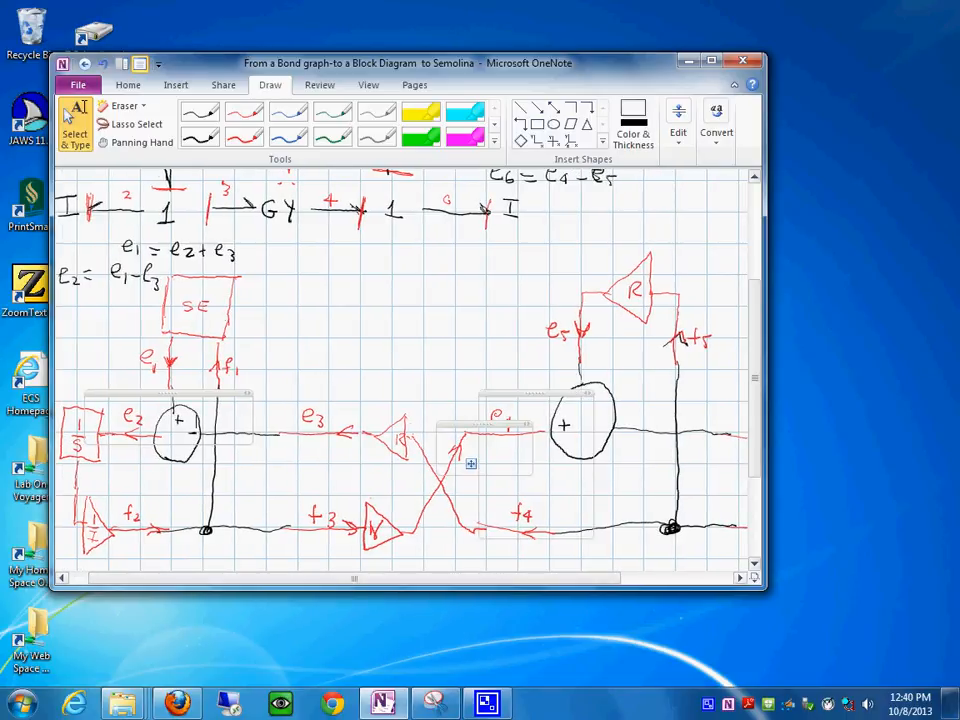
scroll(470, 463, "down", 2)
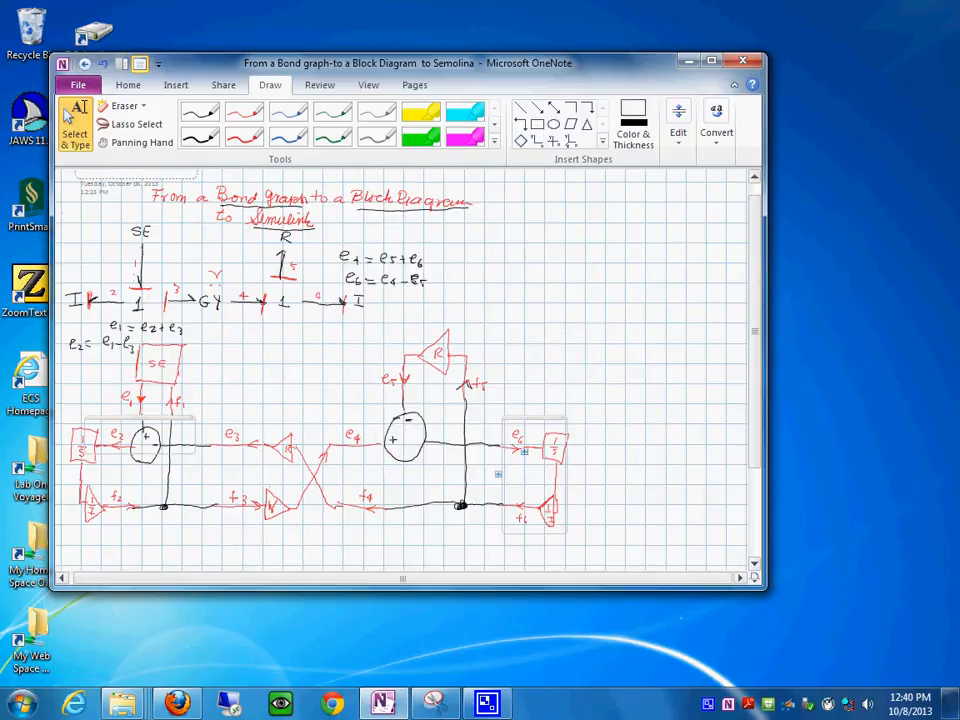
- Shrink the OneNote window in width and height so it fits closely around the bond graph and block diagram
left_click_drag(766, 297, 602, 297)
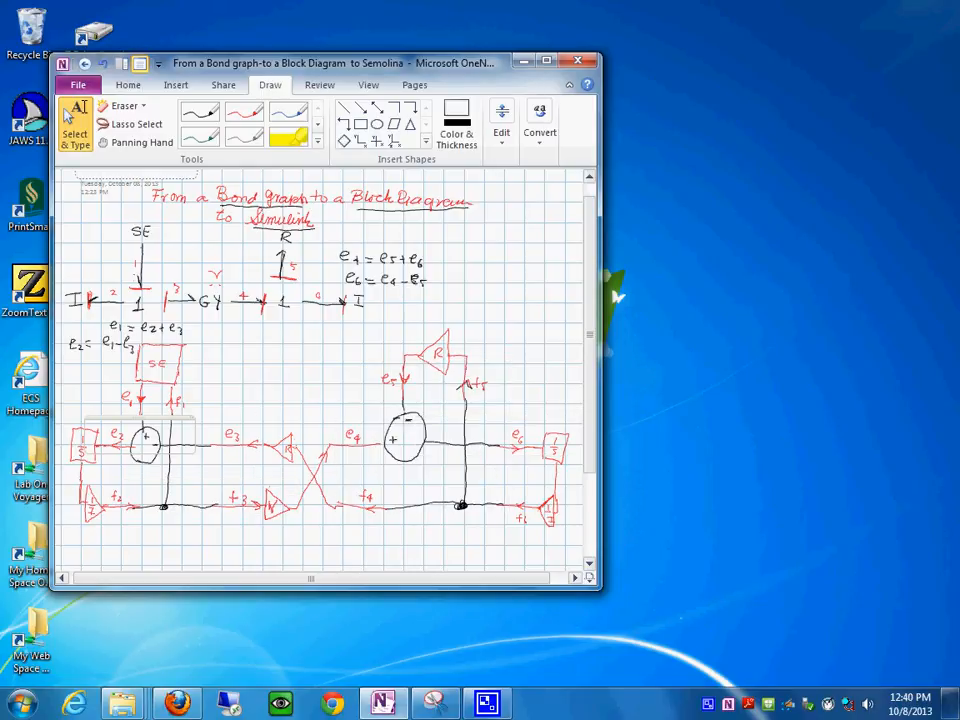
left_click_drag(326, 589, 326, 542)
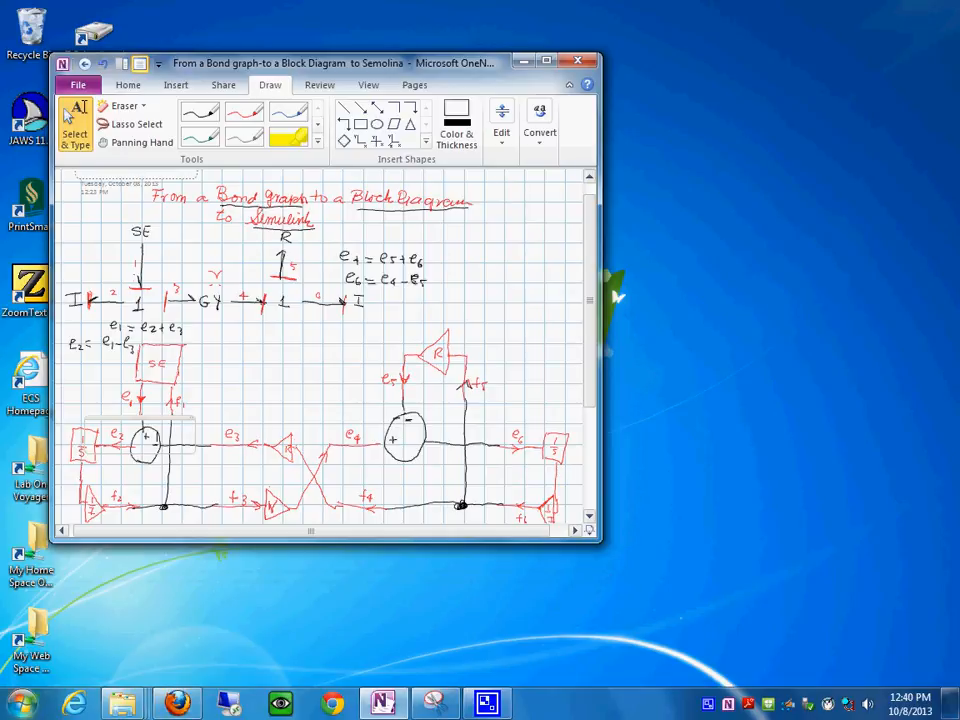
- Launch MATLAB R2013a from the MATLAB program folder
left_click(22, 703)
left_click(45, 628)
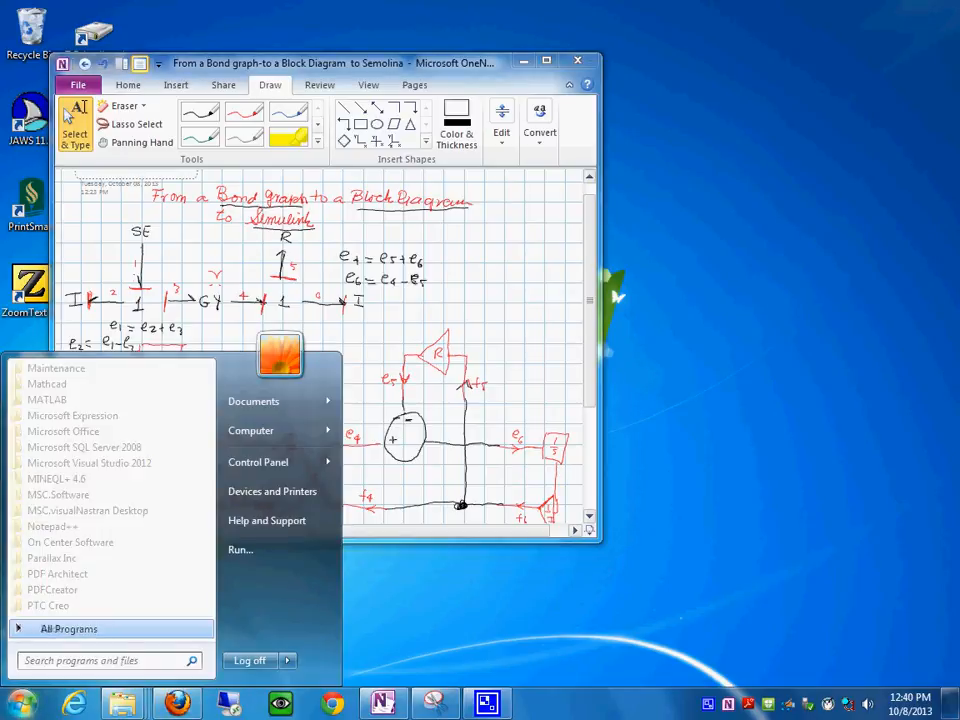
scroll(100, 486, "up", 3)
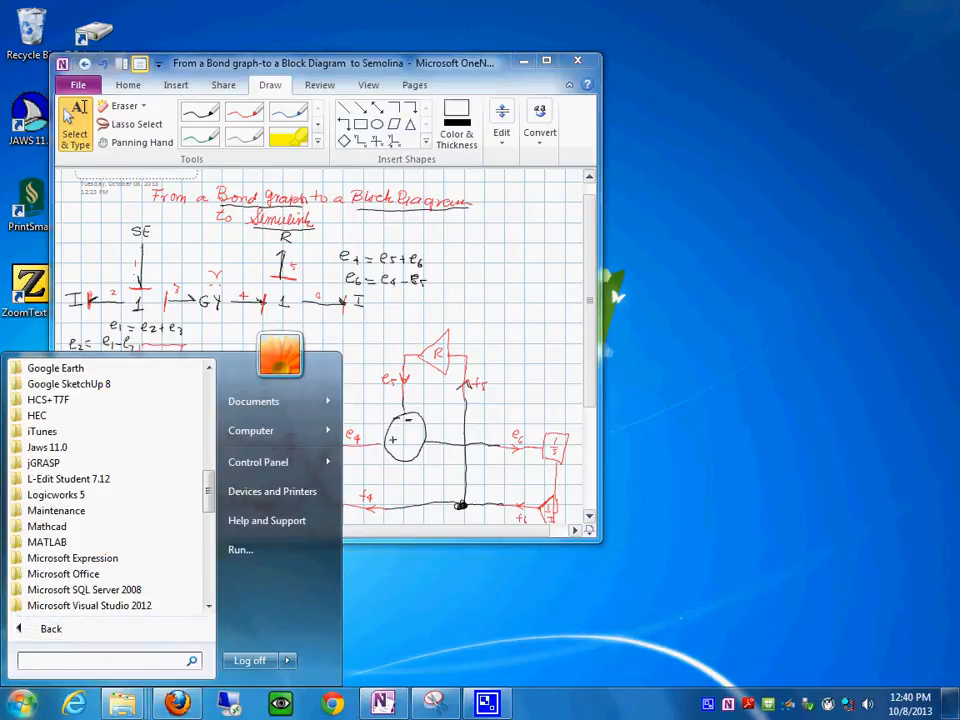
key("Up")
key("Down")
key("Down")
key("Down")
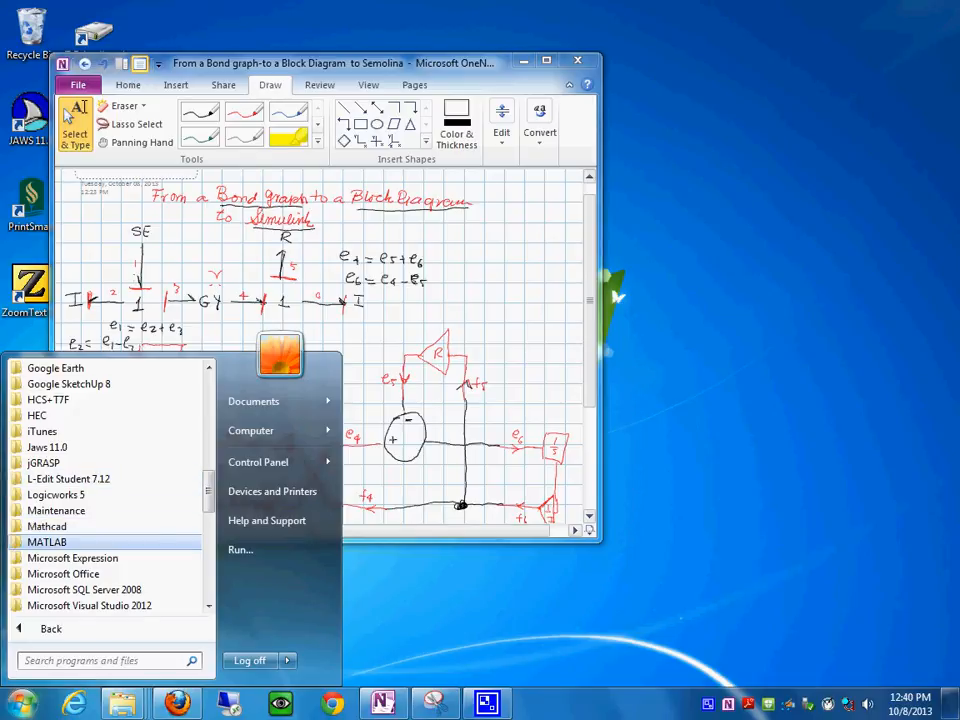
key("Return")
key("Down")
key("Down")
key("Return")
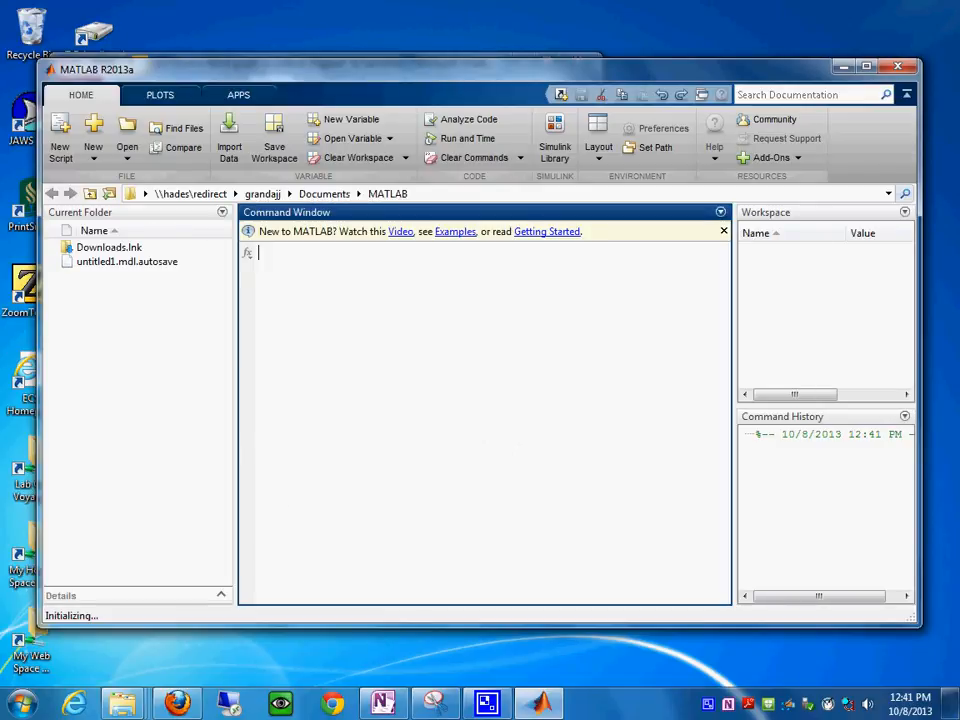
- Run the simulink command in MATLAB and show the Commonly Used Blocks in the Simulink Library Browser
type("simulink")
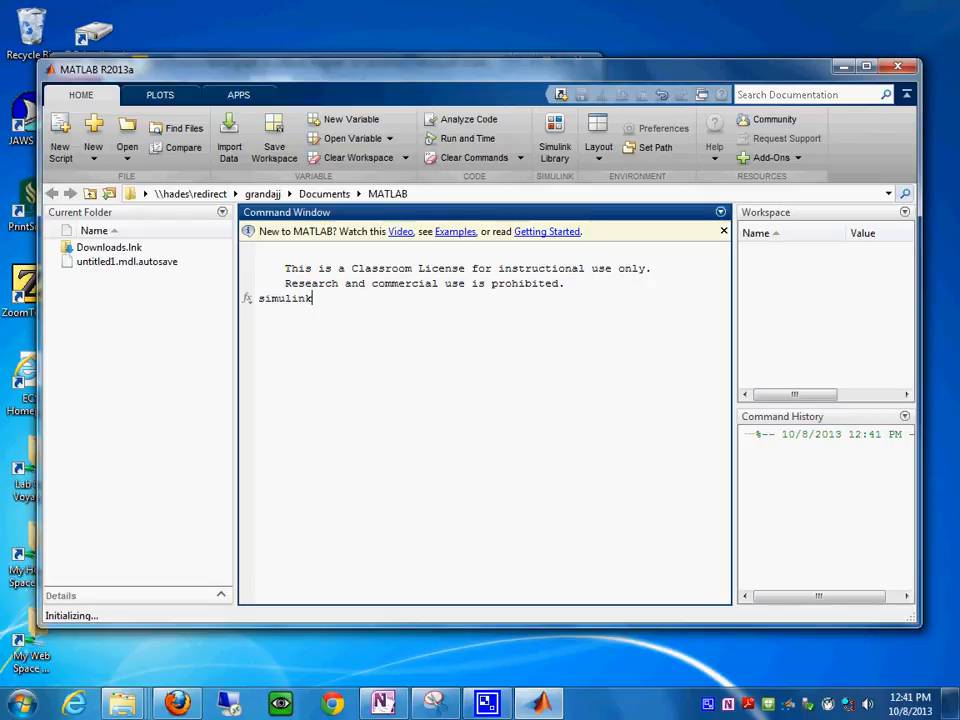
key("Return")
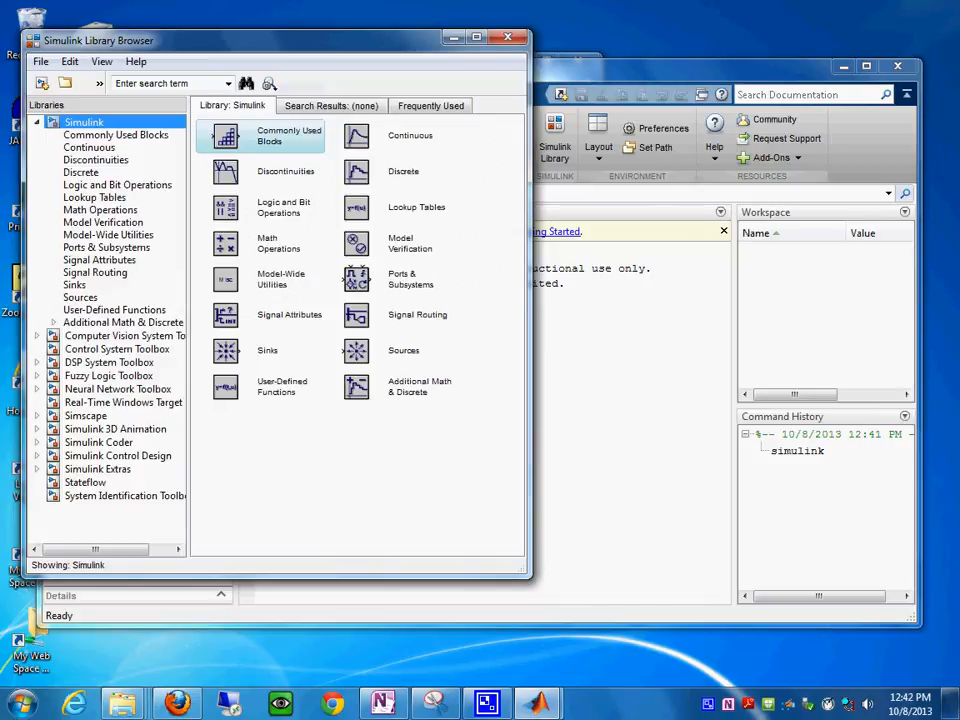
mouse_move(280, 40)
left_mouse_down()
mouse_move(237, 54)
mouse_move(282, 48)
left_mouse_up()
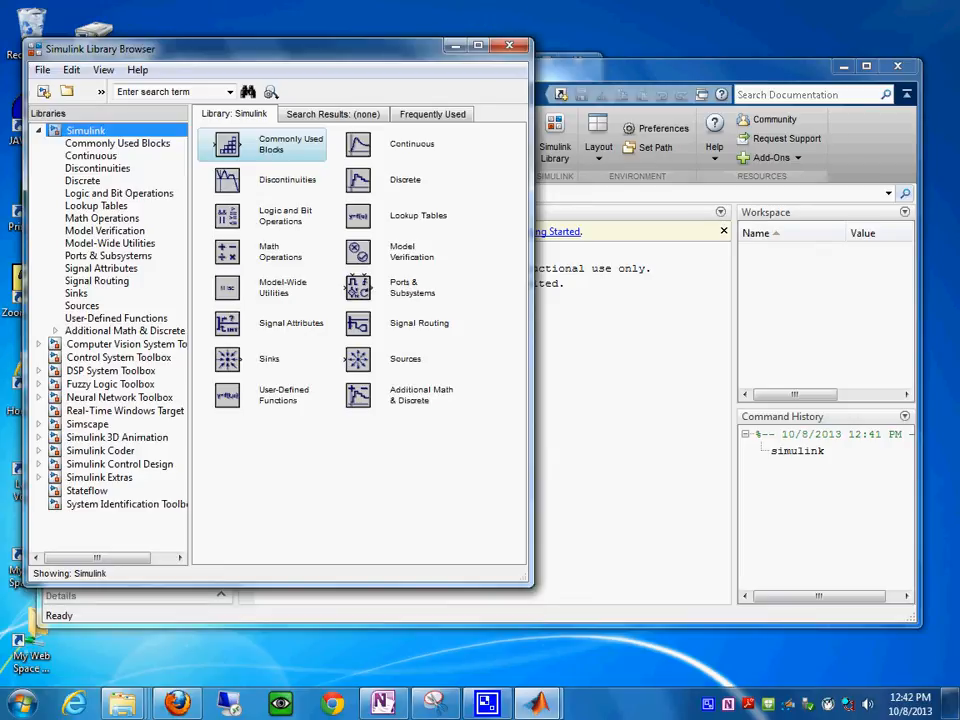
left_click(117, 143)
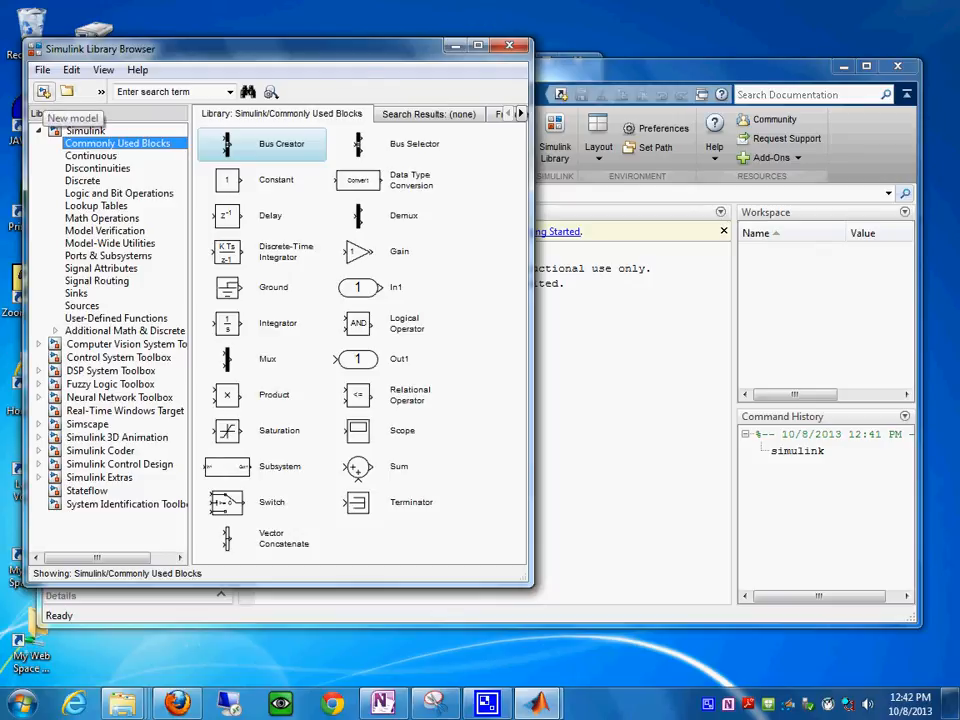
- Create a new Simulink model and arrange its window beside the Simulink Library Browser without overlap
left_click(43, 91)
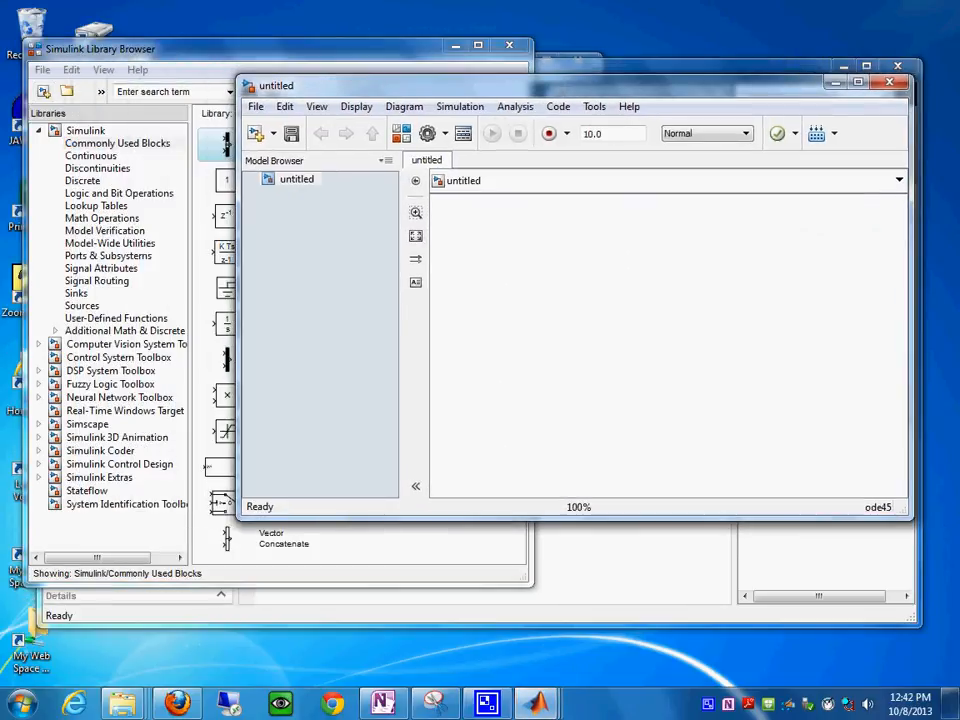
left_click_drag(520, 86, 608, 18)
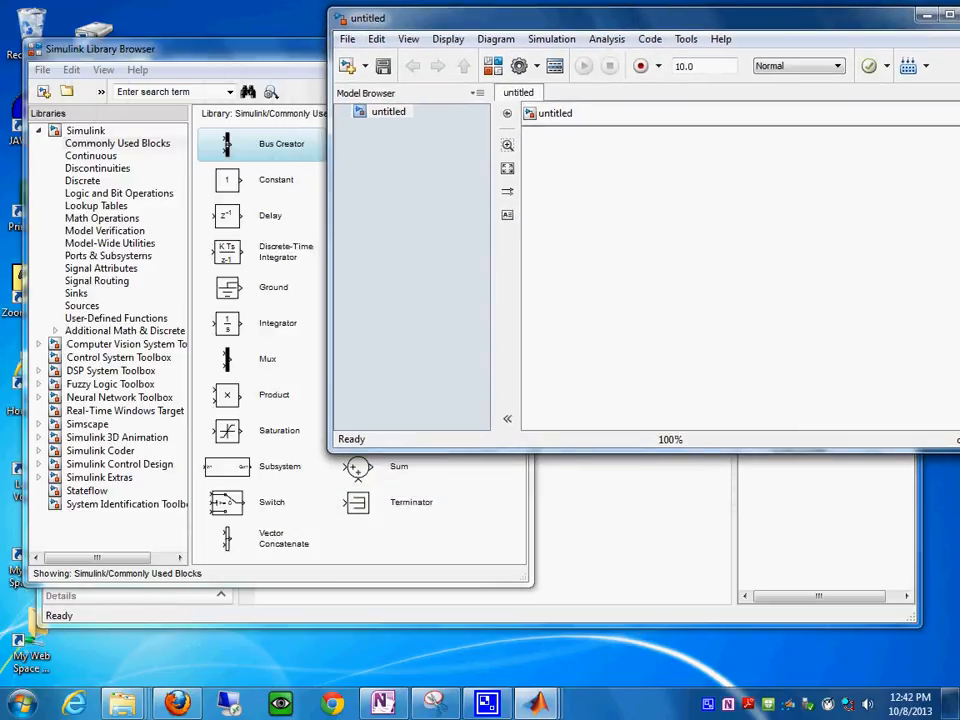
left_click_drag(230, 48, 46, 15)
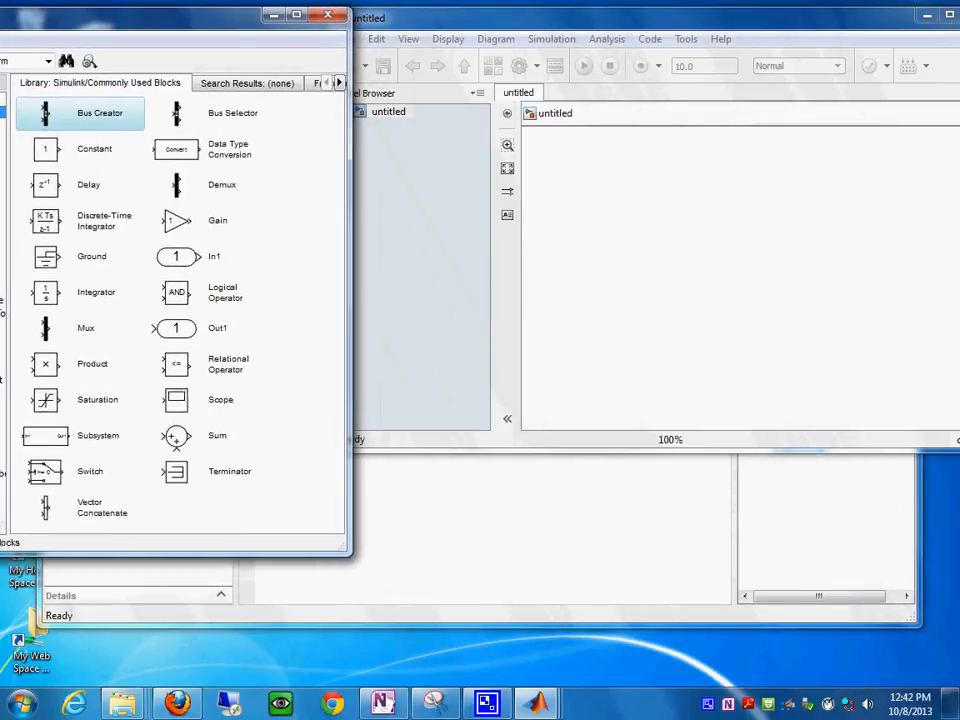
left_click_drag(540, 18, 579, 12)
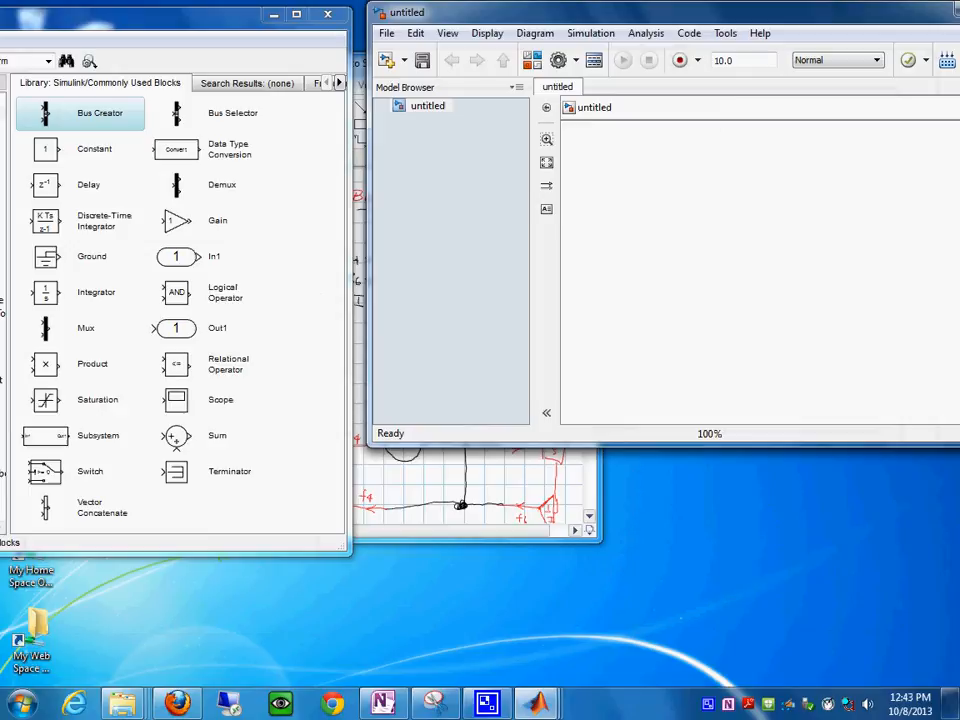
- Clear MATLAB's main window out of the way and place the OneNote block diagram below the Simulink model window for reference
left_click(455, 515)
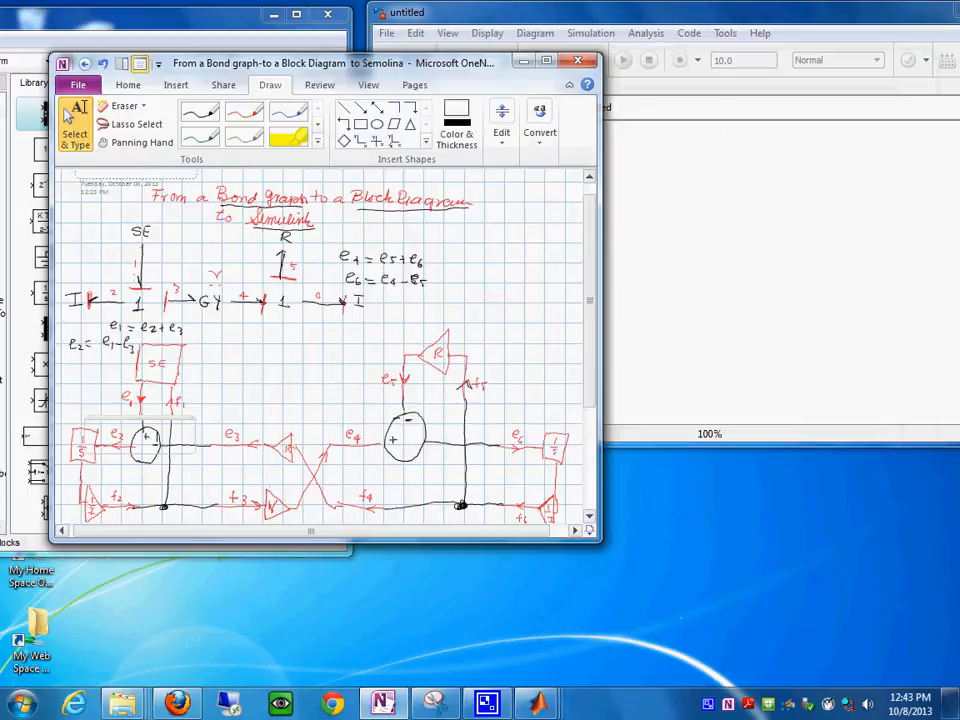
mouse_move(335, 63)
left_mouse_down()
mouse_move(394, 145)
mouse_move(499, 246)
mouse_move(364, 250)
mouse_move(332, 309)
mouse_move(360, 303)
mouse_move(482, 329)
mouse_move(632, 342)
left_mouse_up()
left_click_drag(365, 393, 446, 392)
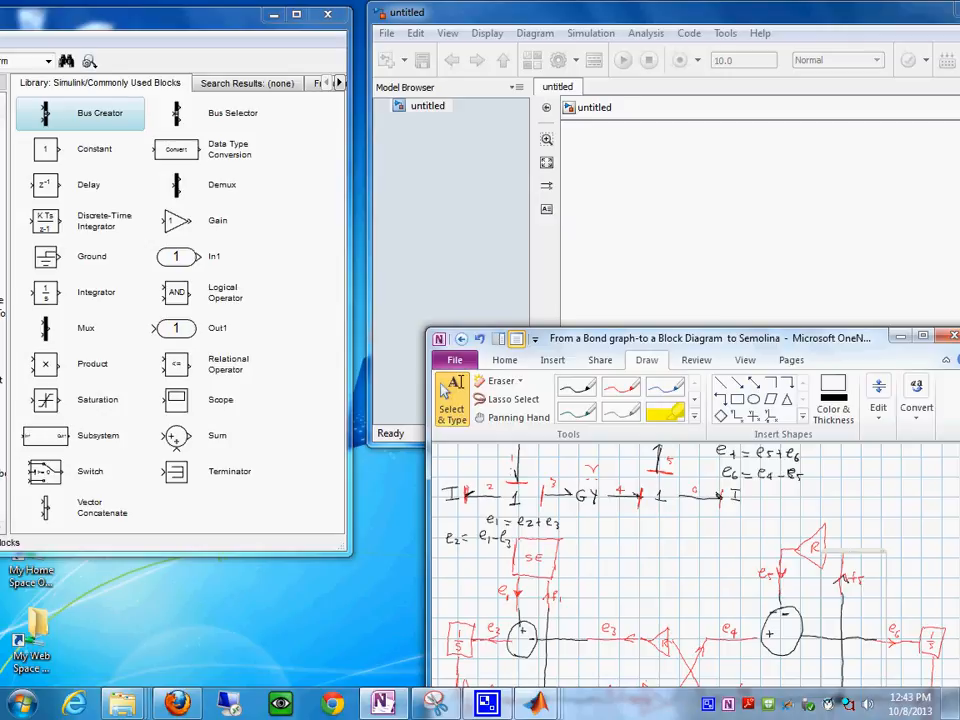
left_click(712, 230)
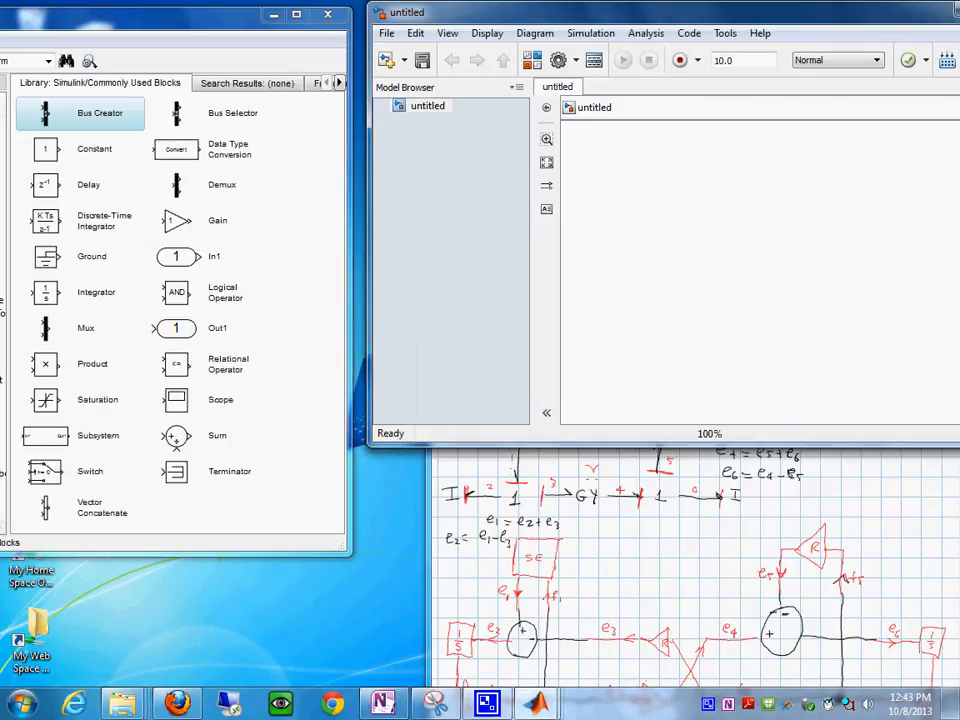
left_click(850, 590)
left_click_drag(700, 338, 693, 286)
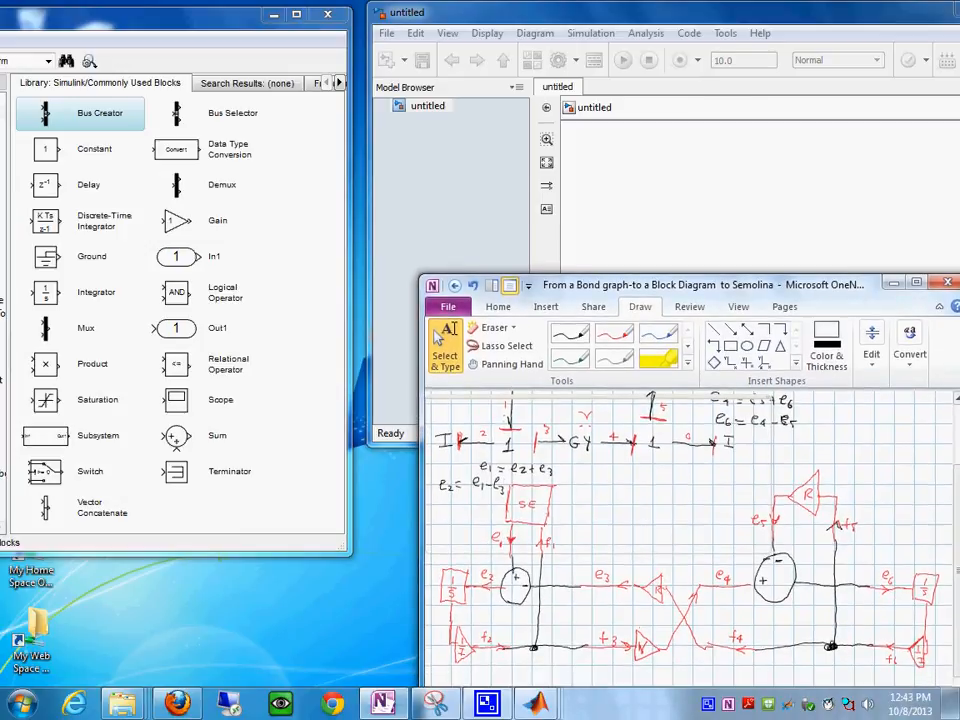
left_click(704, 226)
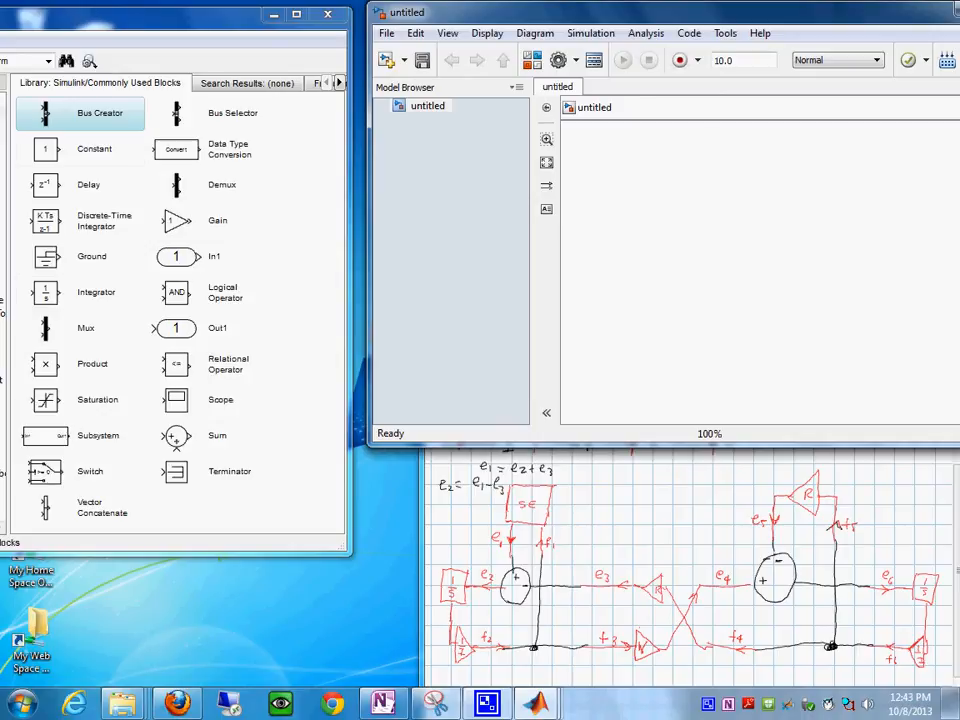
- Add a Constant, an Integrator, a Gain and a Sum block to the model, laid out like the SE half of the sketch
left_click(46, 149)
key("ctrl+i")
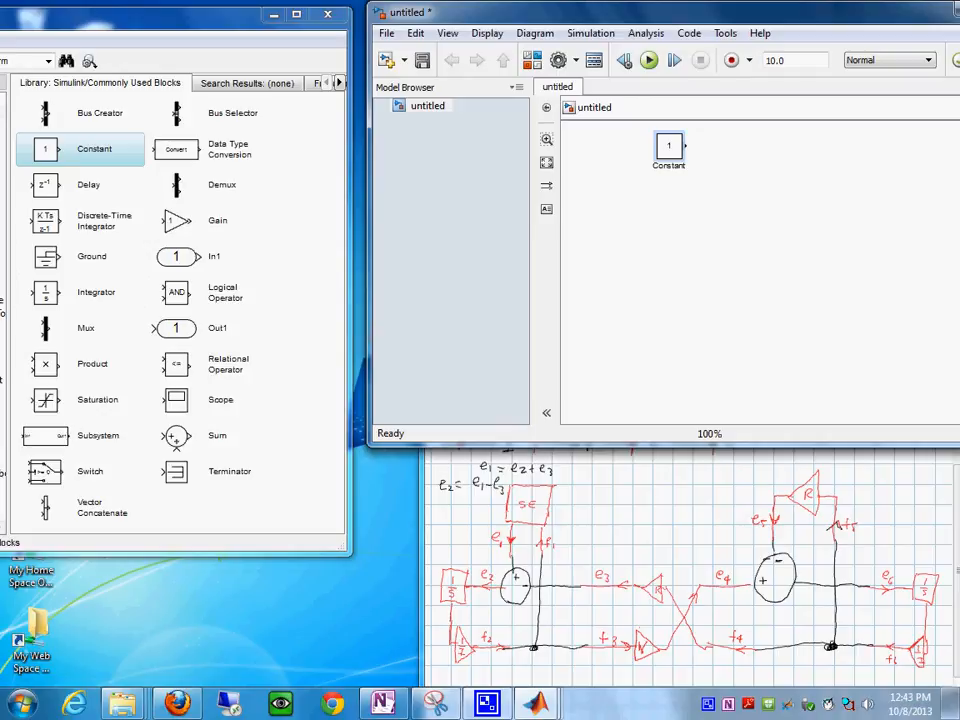
left_click(46, 292)
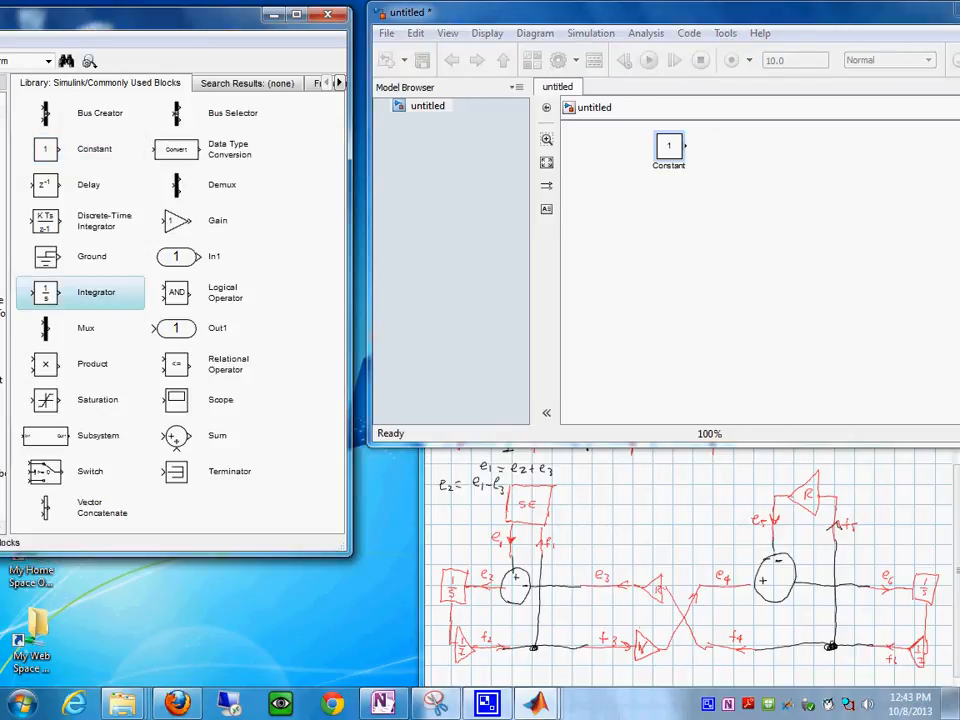
key("ctrl+i")
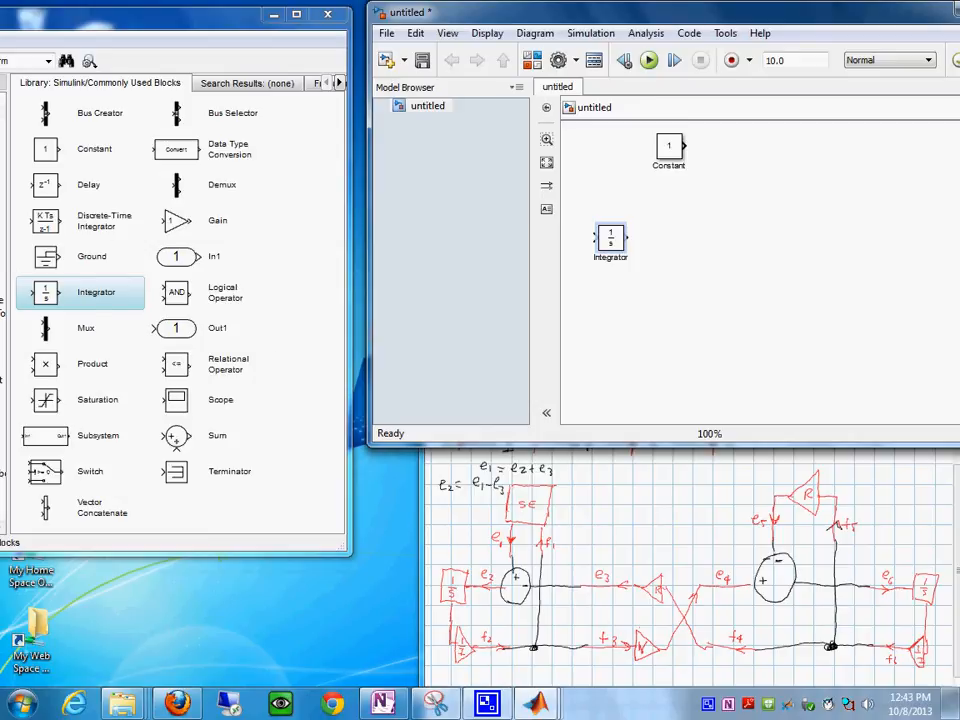
left_click(176, 221)
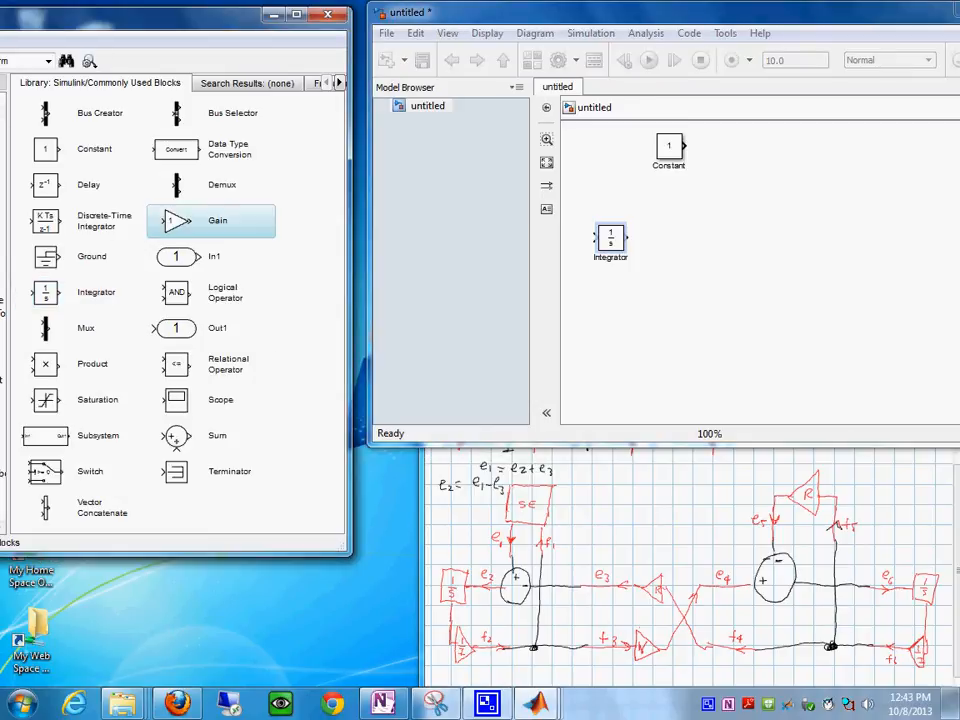
key("ctrl+i")
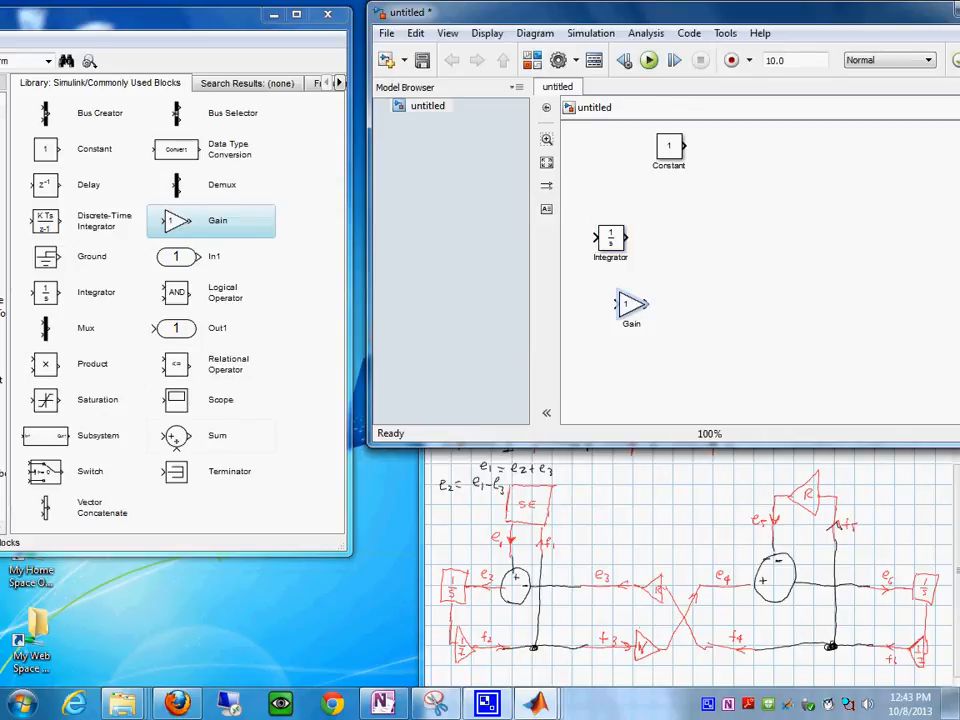
left_click(176, 436)
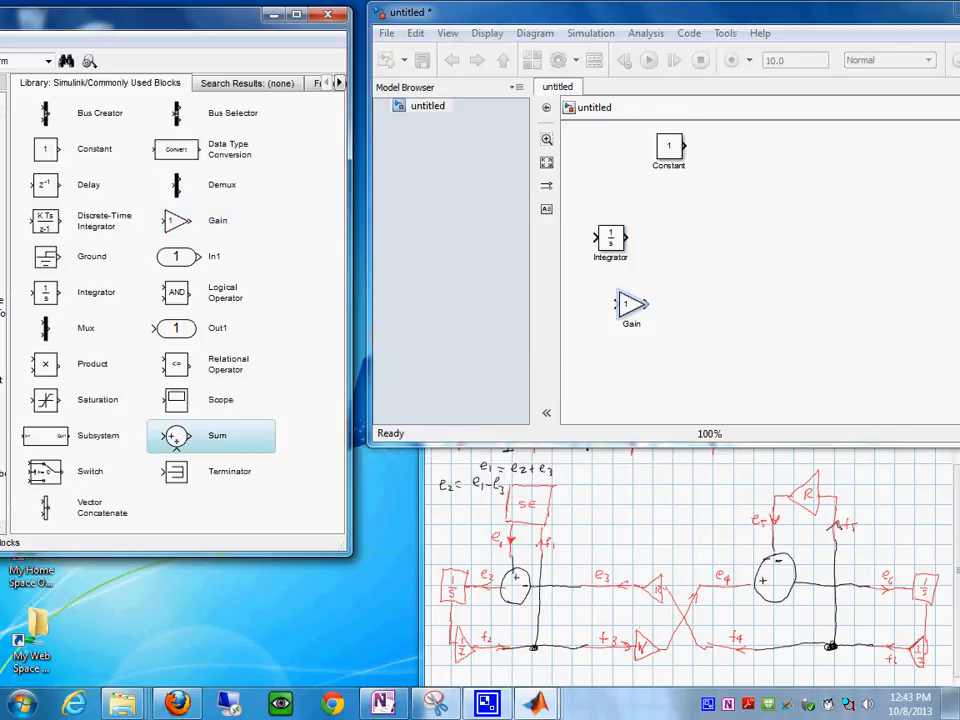
key("ctrl+i")
- Add two Gain blocks, one above the other, beside the Sum block to represent the gyrator
left_click(176, 221)
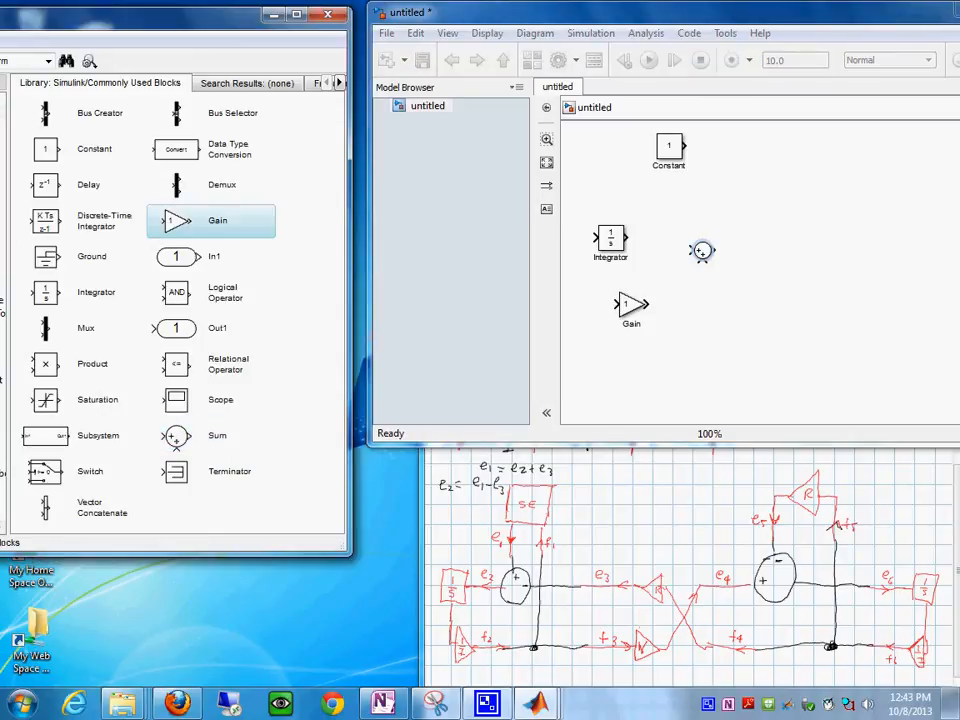
key("ctrl+i")
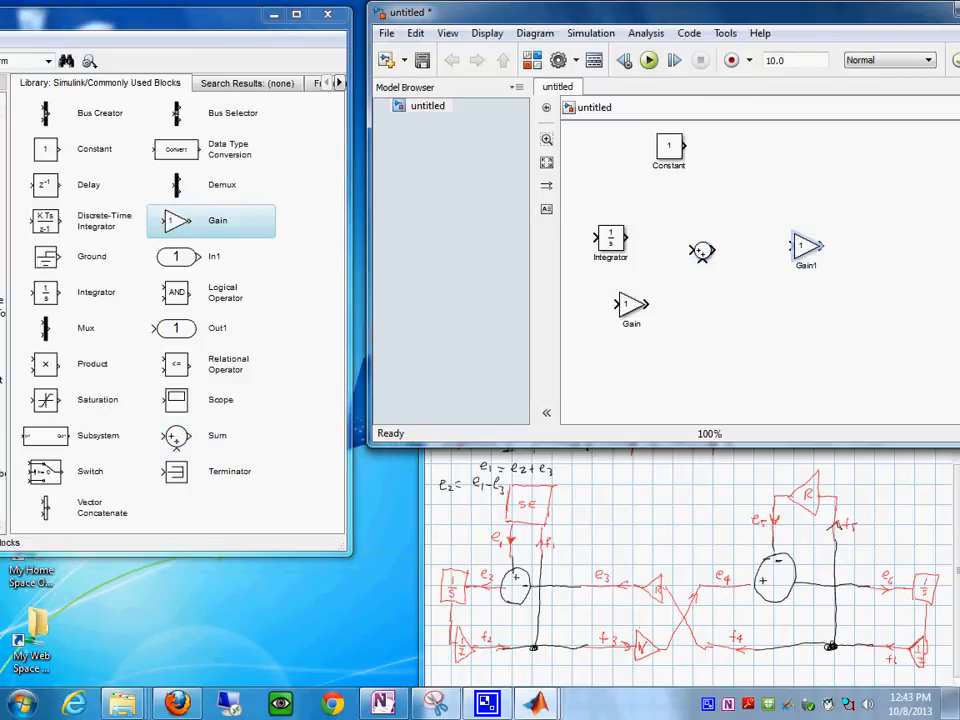
left_click(176, 221)
key("ctrl+i")
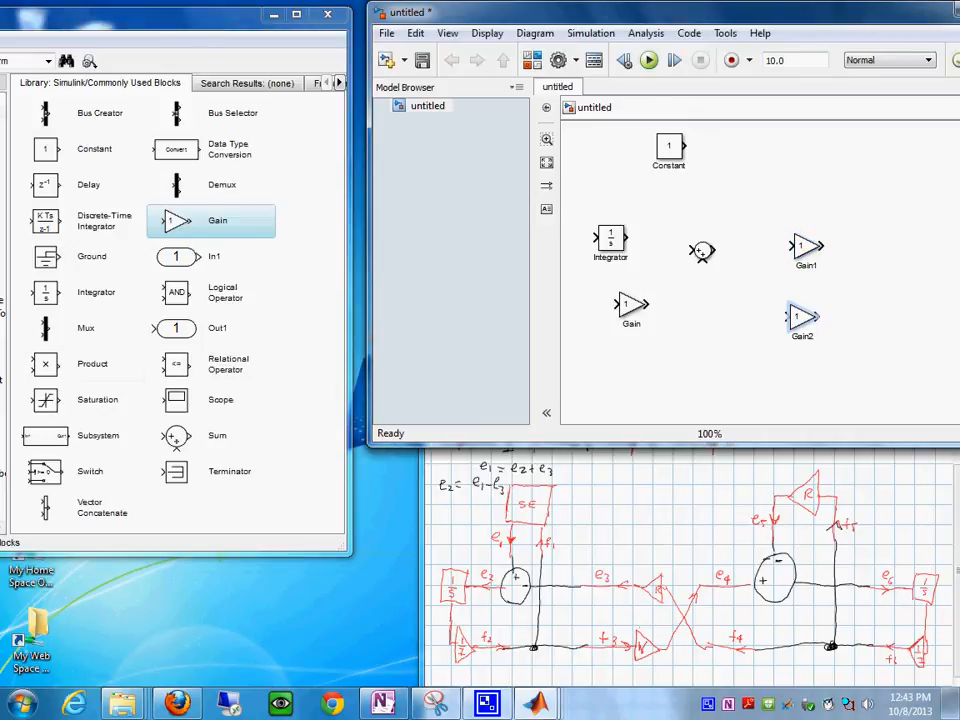
- Add a second Sum block beyond the gyrator gains and a Gain block above it for the resistor R
left_click(176, 437)
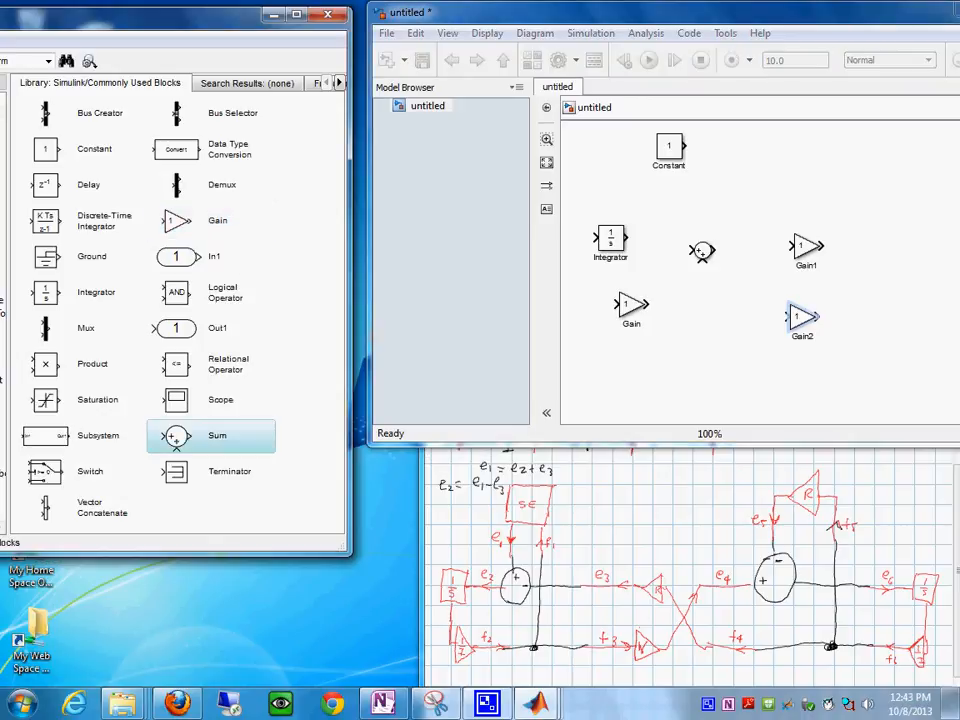
key("ctrl+i")
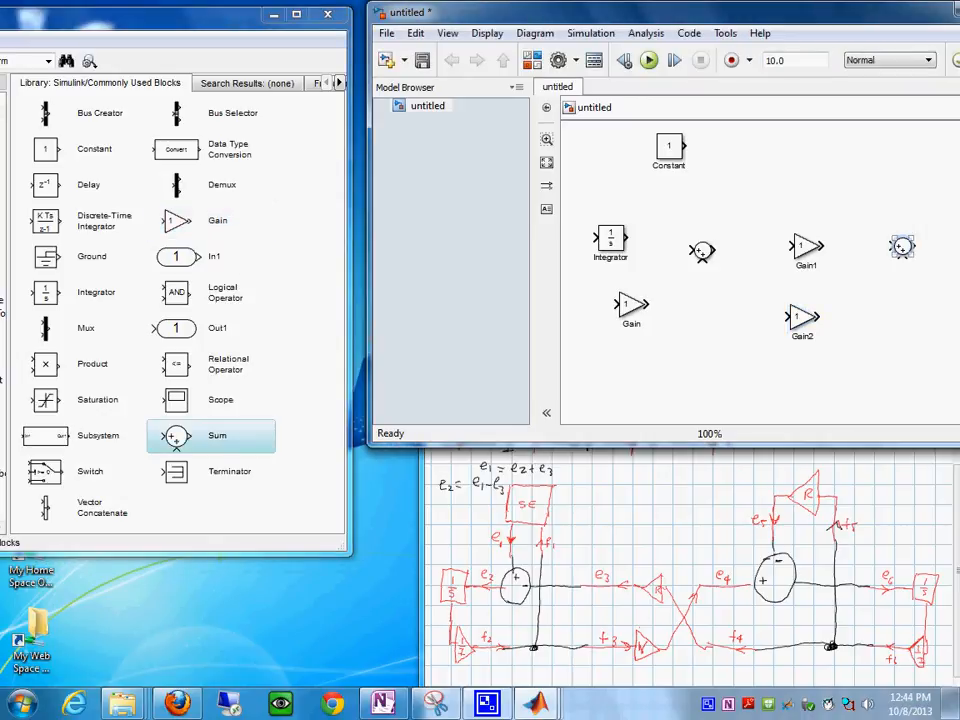
left_click(176, 221)
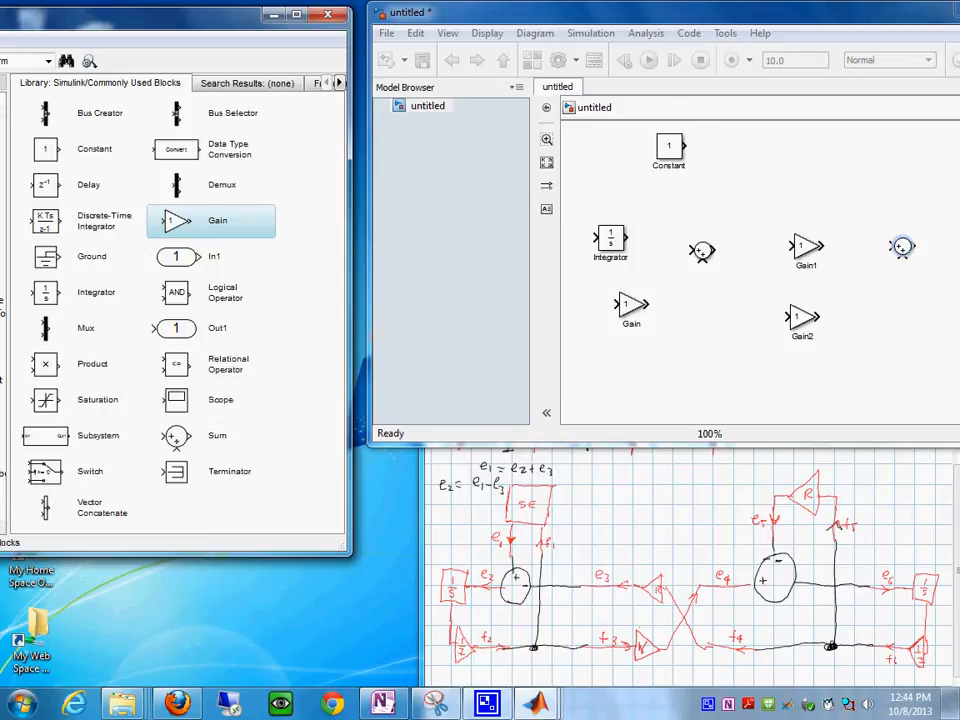
key("ctrl+i")
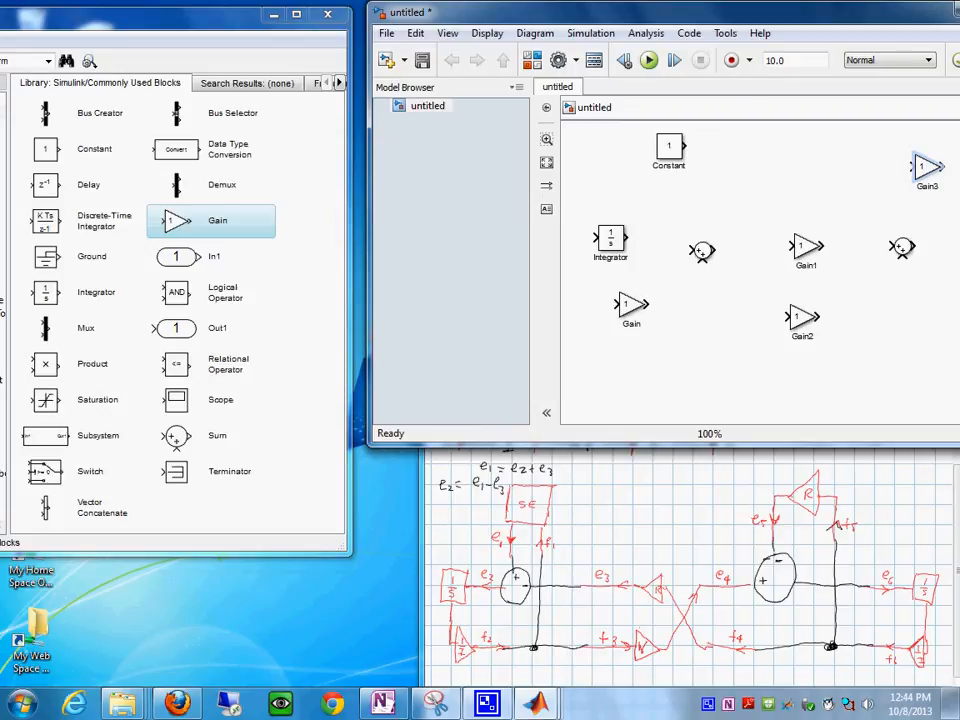
- Hide the Model Browser and add an Integrator with a Gain block below it at the far end beyond the second Sum block
left_click(518, 87)
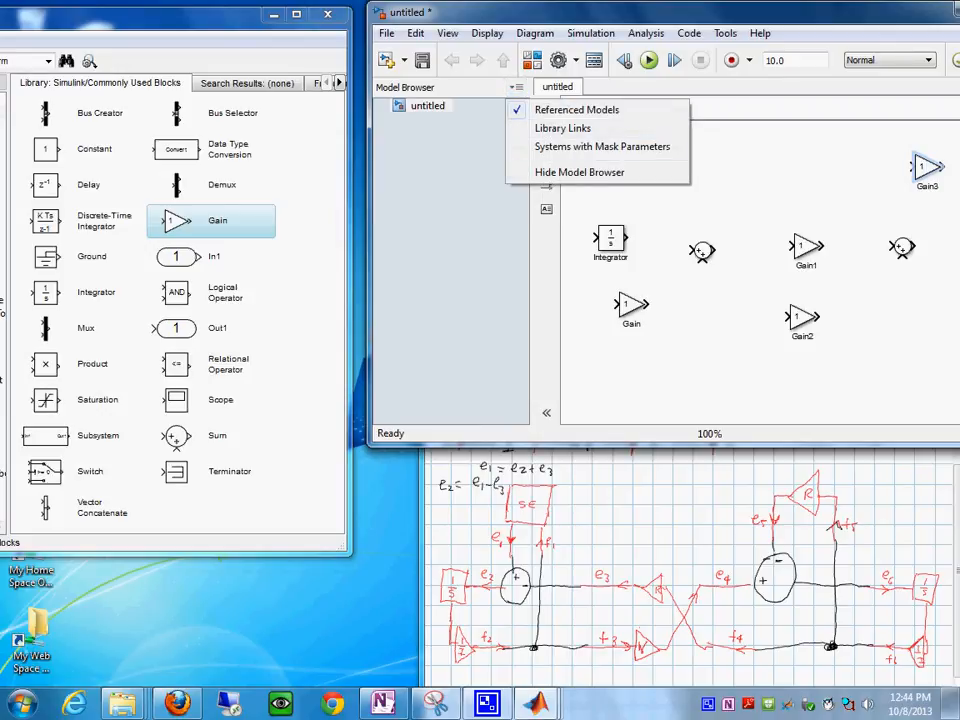
key("Return")
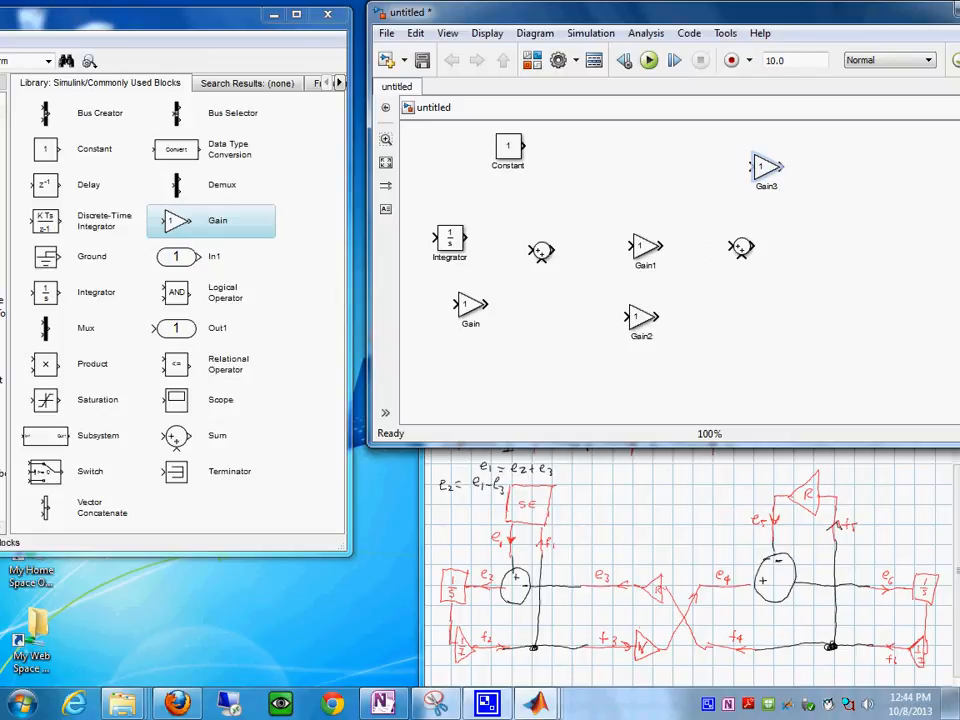
left_click(47, 292)
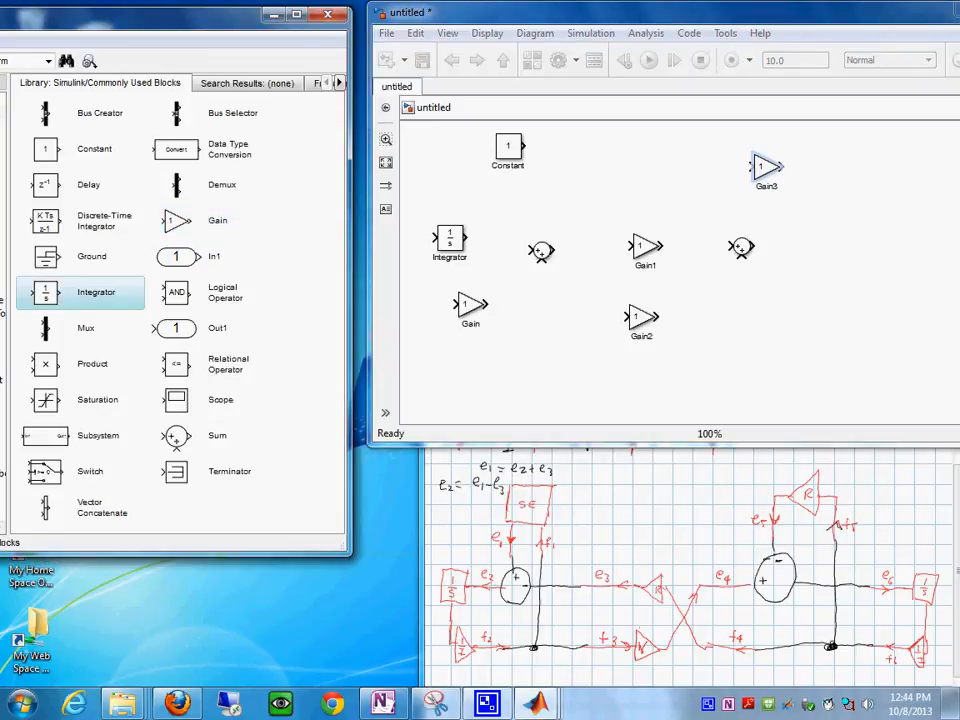
left_click_drag(47, 292, 891, 254)
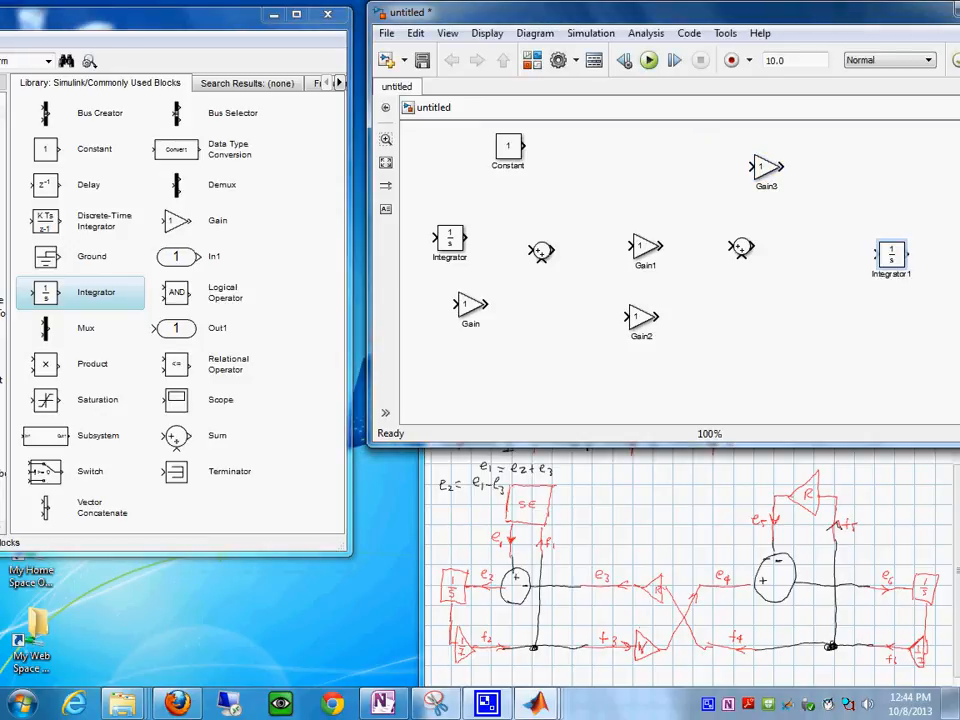
left_click(176, 221)
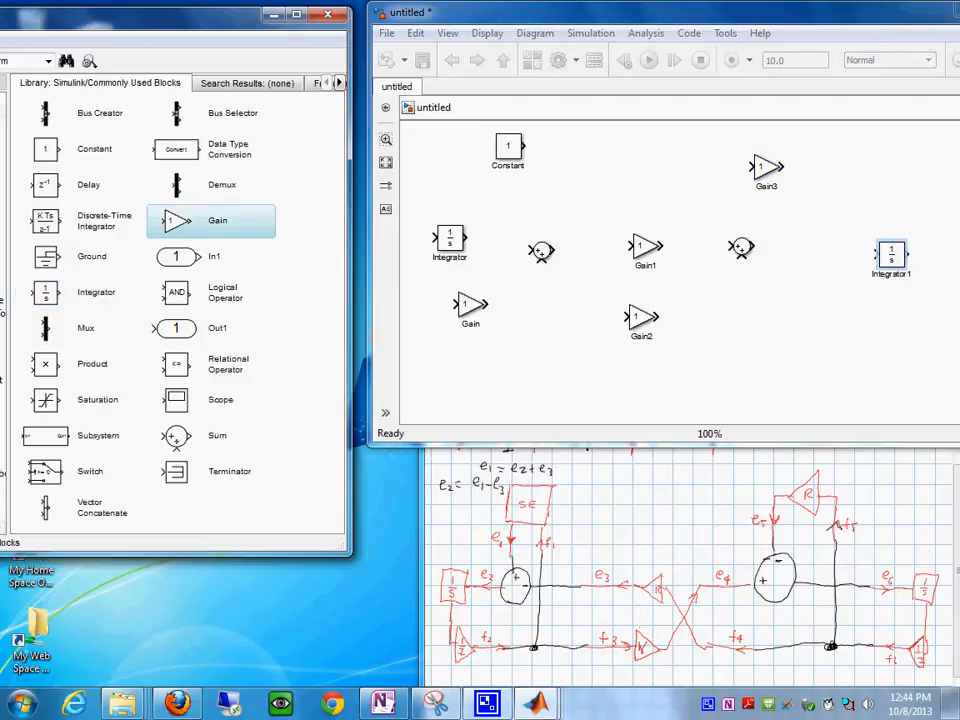
left_click_drag(176, 221, 891, 334)
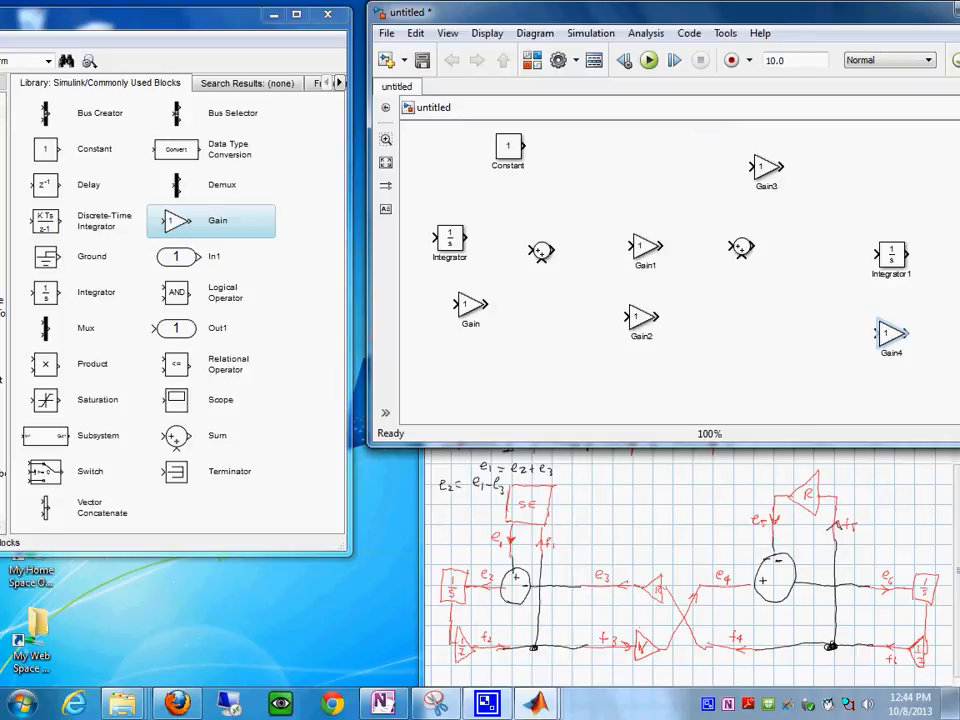
- Enlarge the first Sum block and shift it slightly downward
left_click(541, 250)
left_click_drag(553, 240, 584, 217)
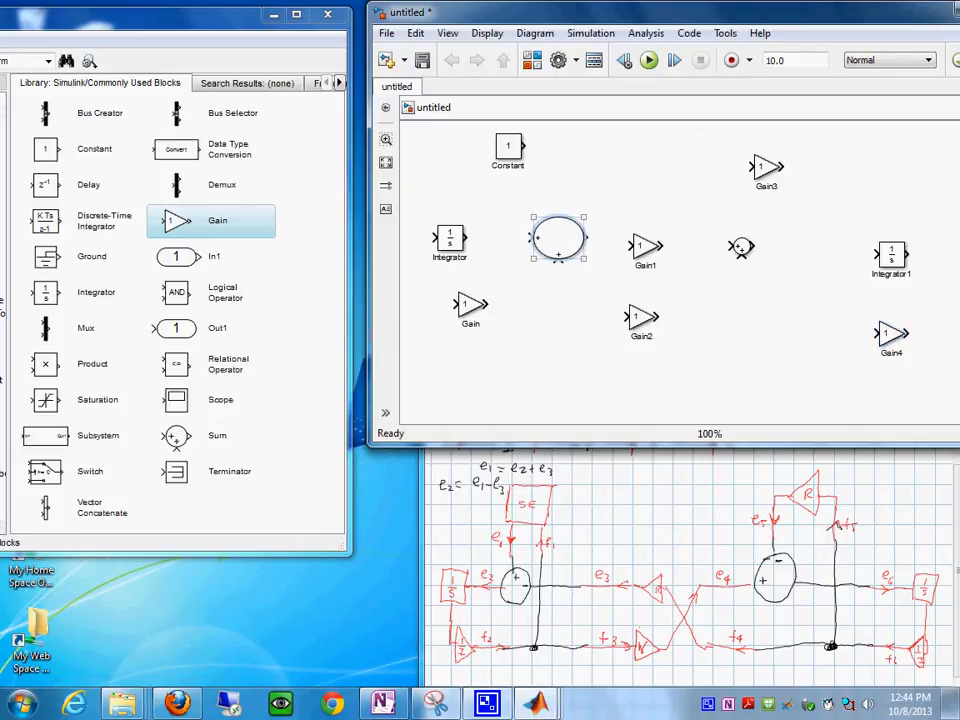
mouse_move(558, 238)
left_mouse_down()
mouse_move(558, 254)
mouse_move(558, 246)
left_mouse_up()
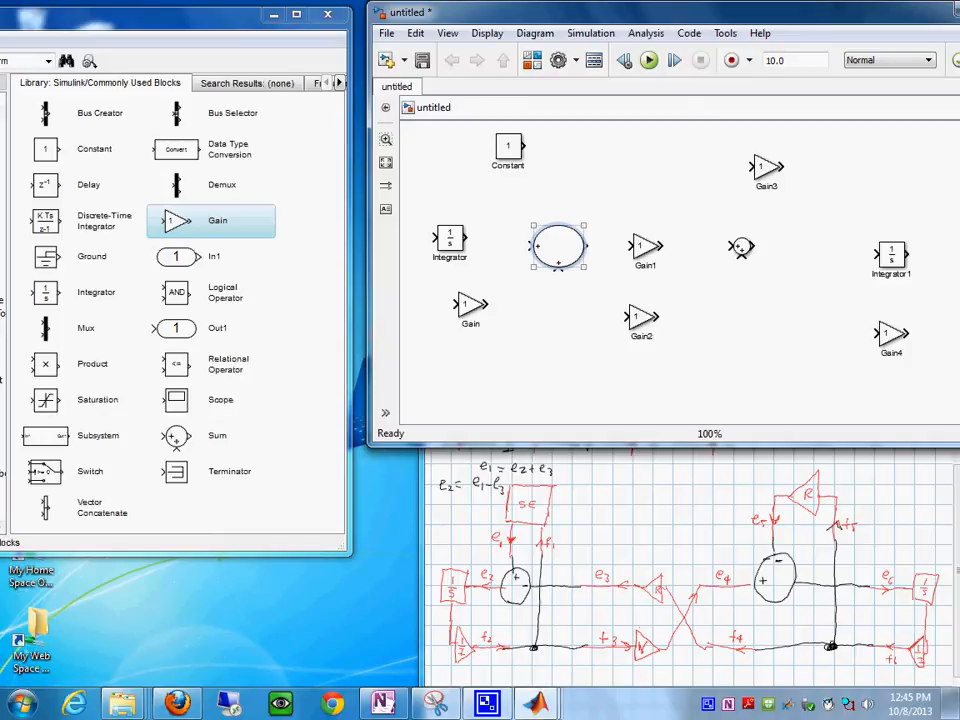
right_click(566, 240)
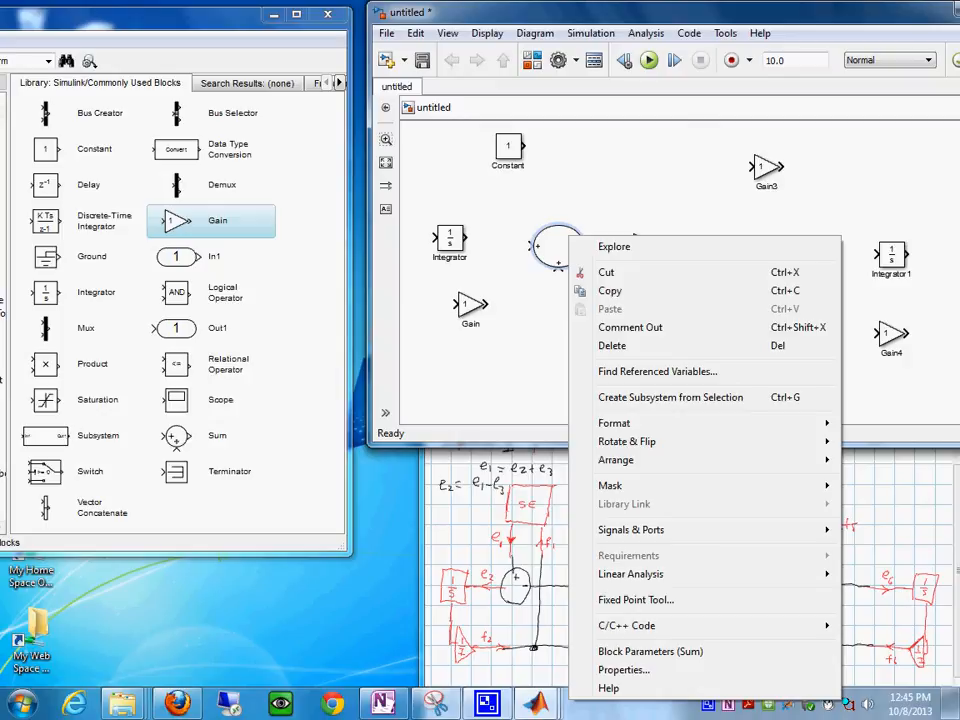
left_click(560, 190)
- Wire the Constant to the first Sum block's side input, move the Constant away from the Sum, and straighten the line into a single vertical run
left_click(508, 147)
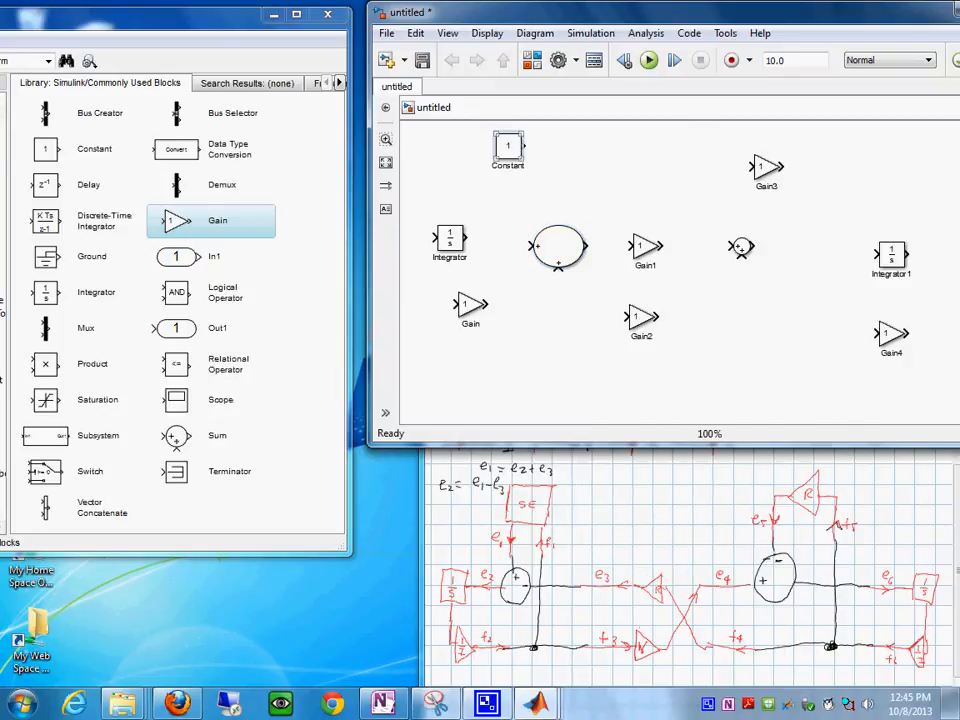
left_click_drag(508, 147, 529, 147)
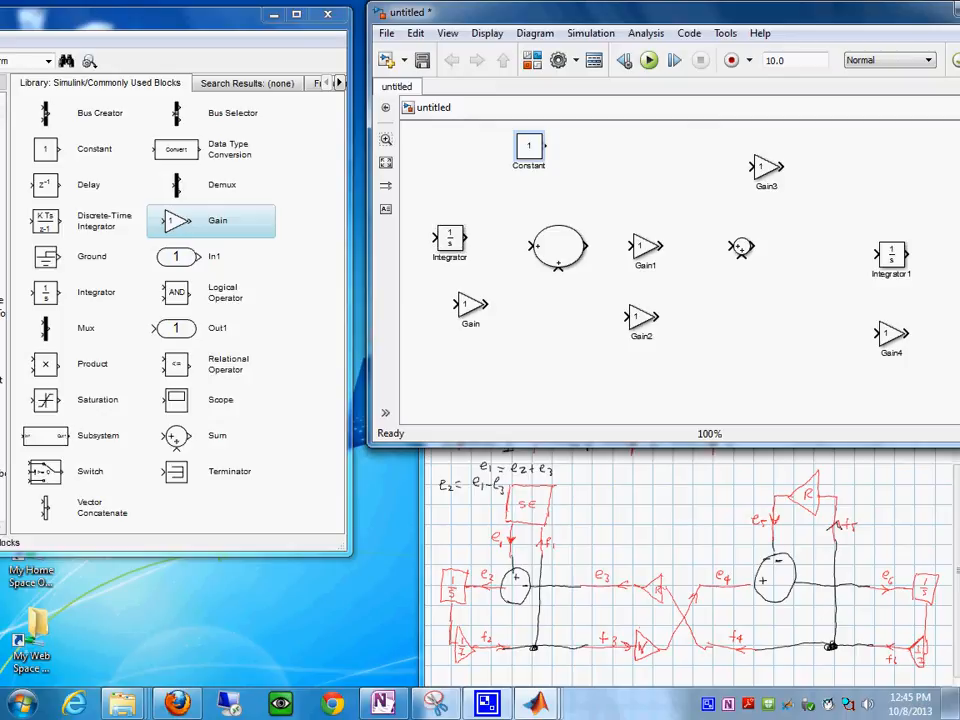
left_click_drag(548, 146, 532, 246)
left_click_drag(529, 146, 487, 141)
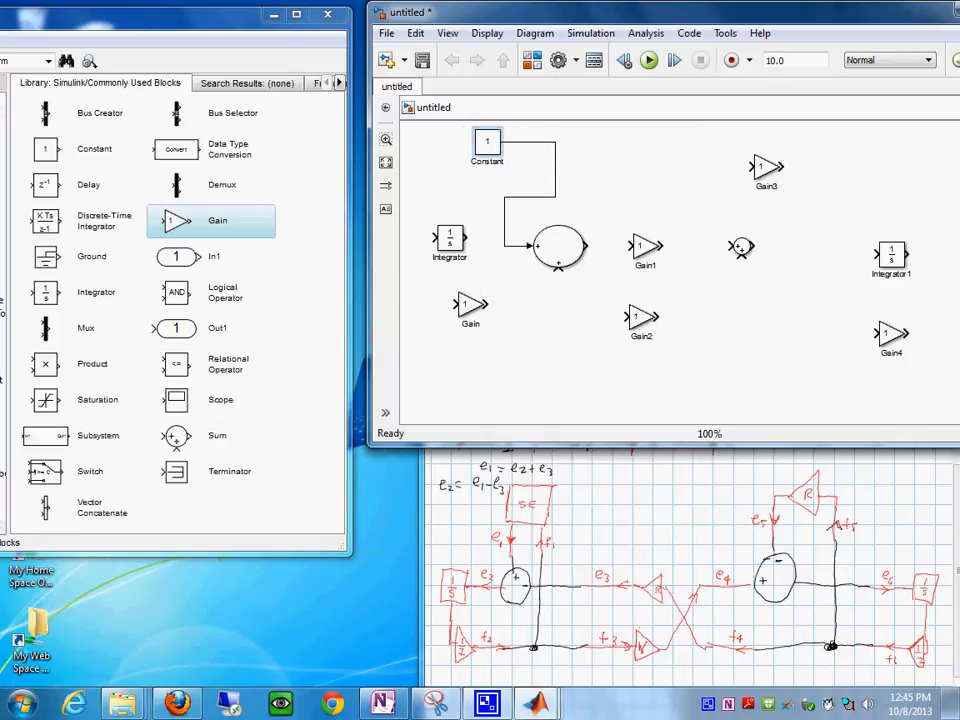
left_click_drag(487, 141, 458, 141)
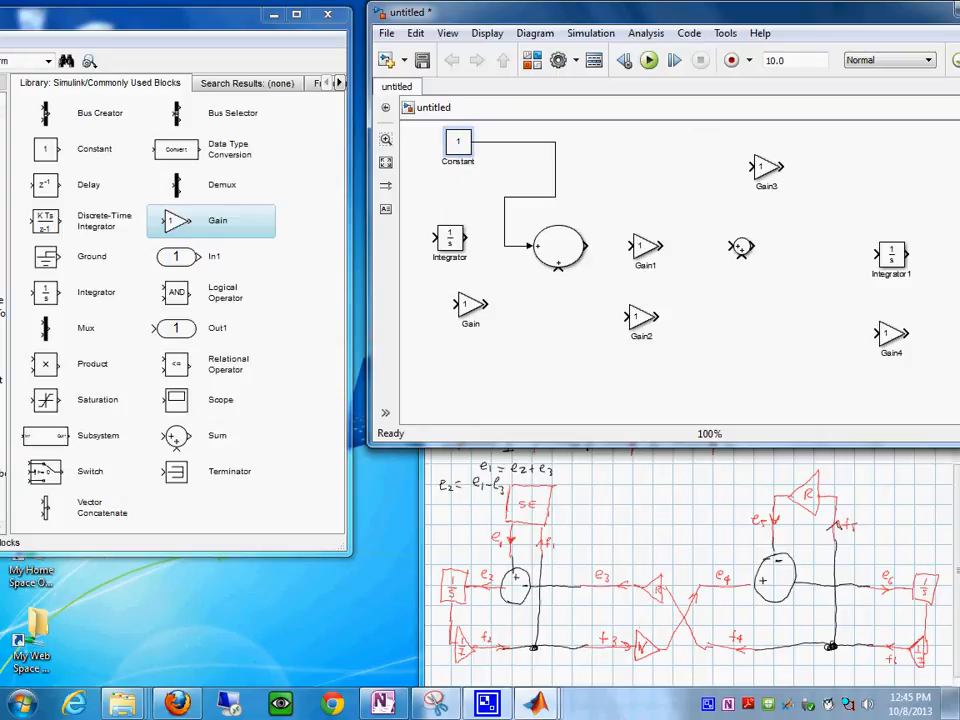
left_click_drag(555, 170, 504, 170)
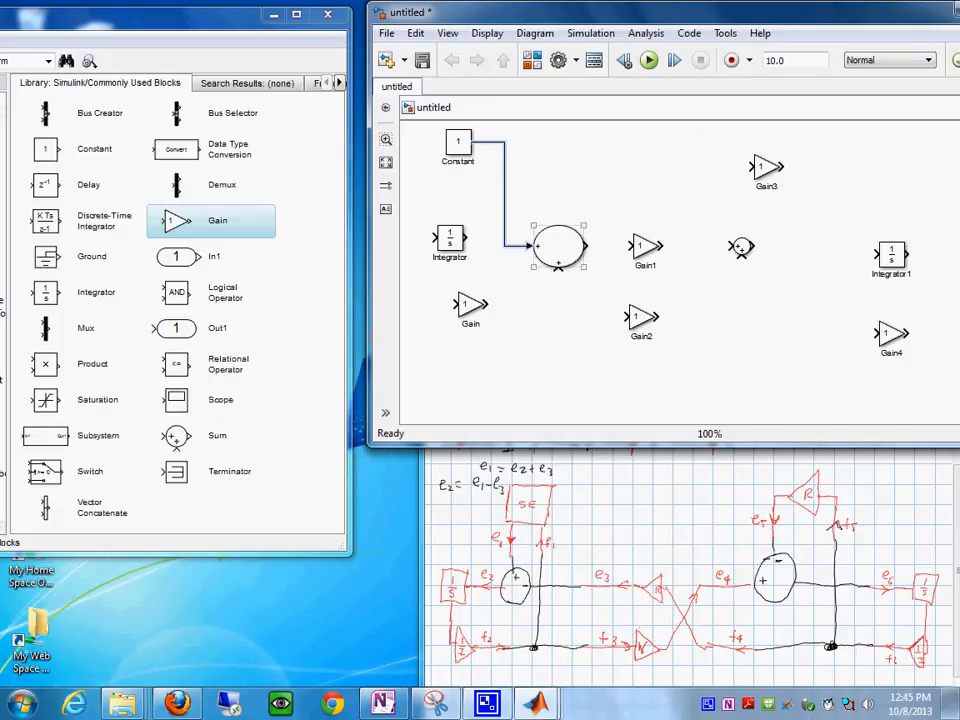
- Move the first Integrator and its Gain block lower, one above the other, and flip the Integrator so its input faces the Sum block
left_click_drag(470, 305, 491, 342)
left_click_drag(450, 240, 446, 290)
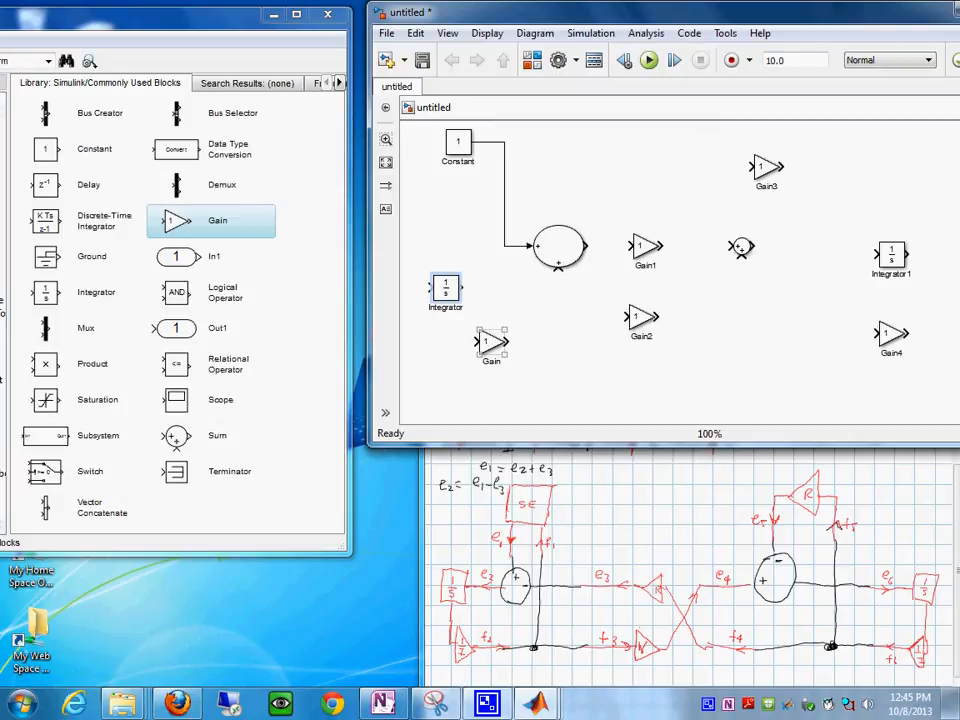
left_click_drag(491, 343, 458, 347)
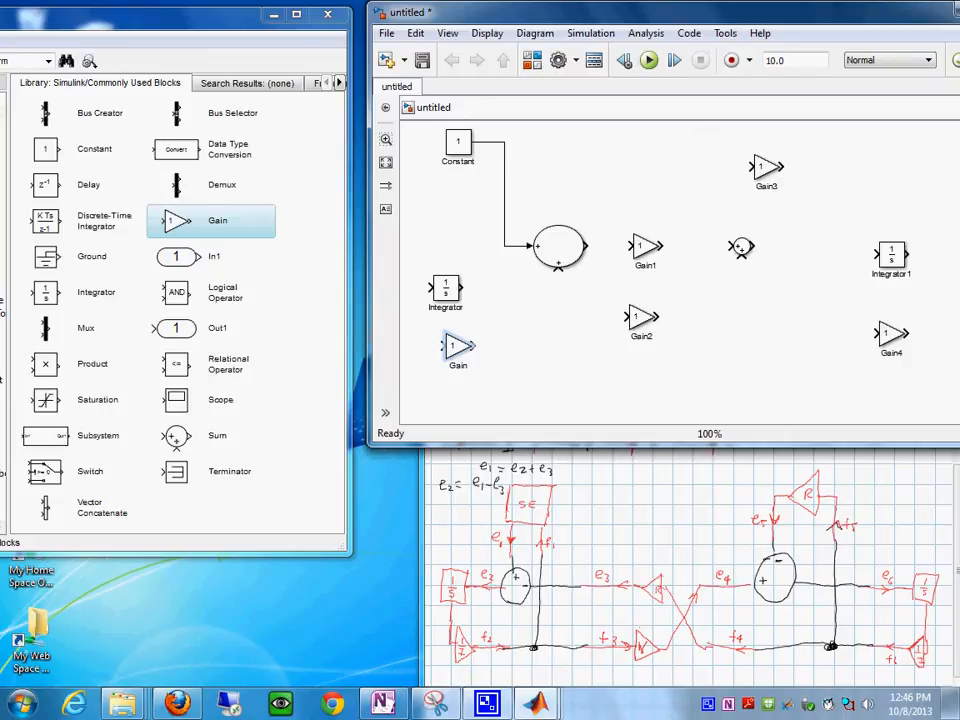
left_click(446, 288)
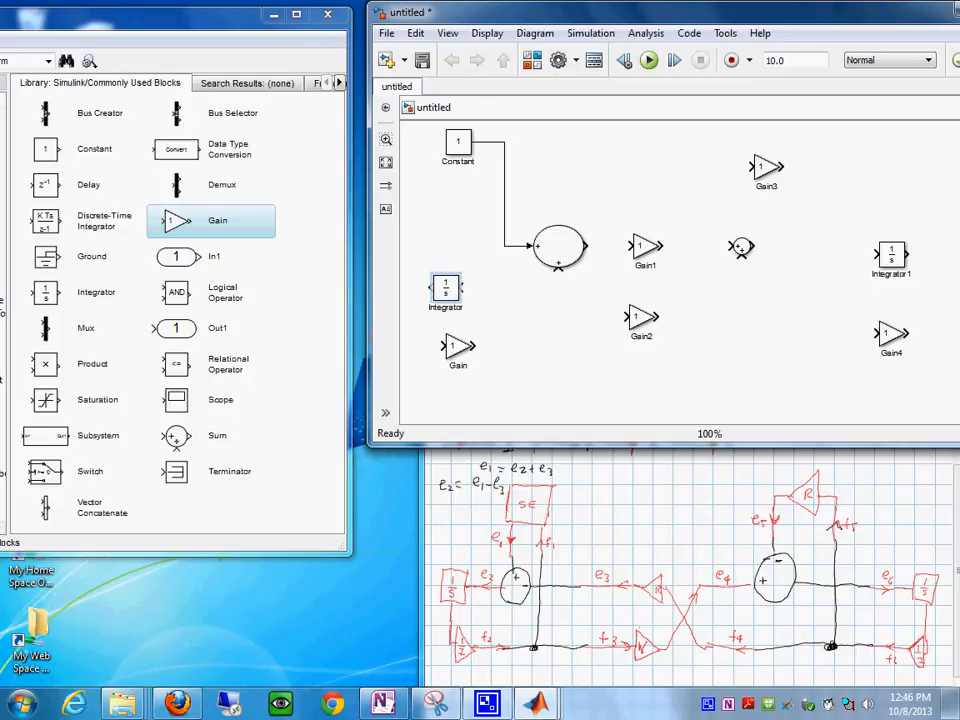
- Try to wire the first Sum block's lower port to the Integrator's input, and delete the line
left_click_drag(558, 268, 462, 288)
left_click(512, 288)
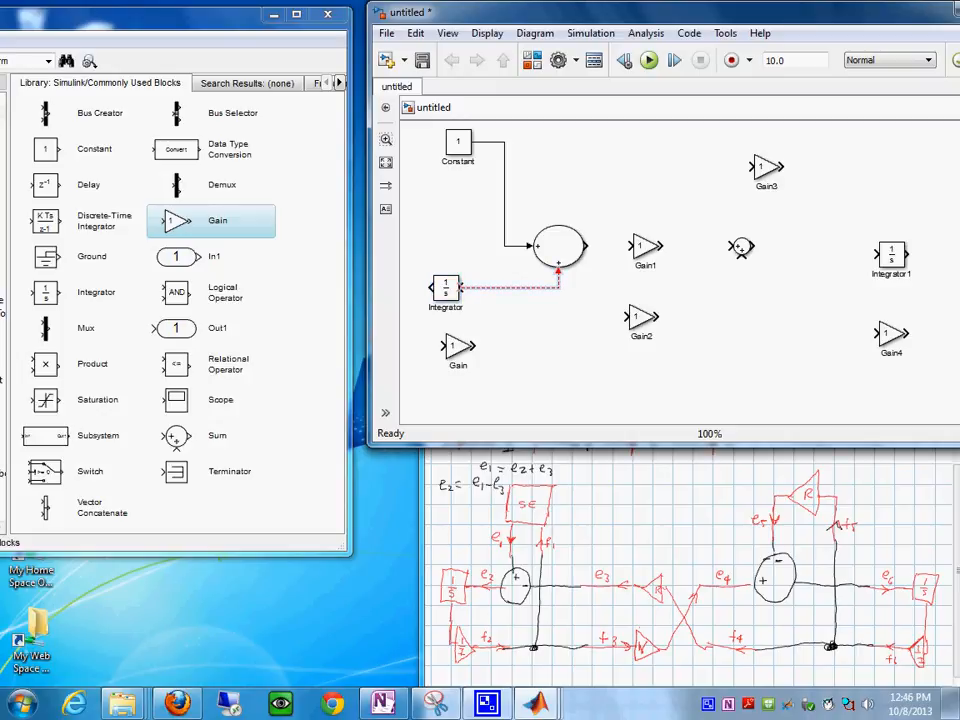
key("Delete")
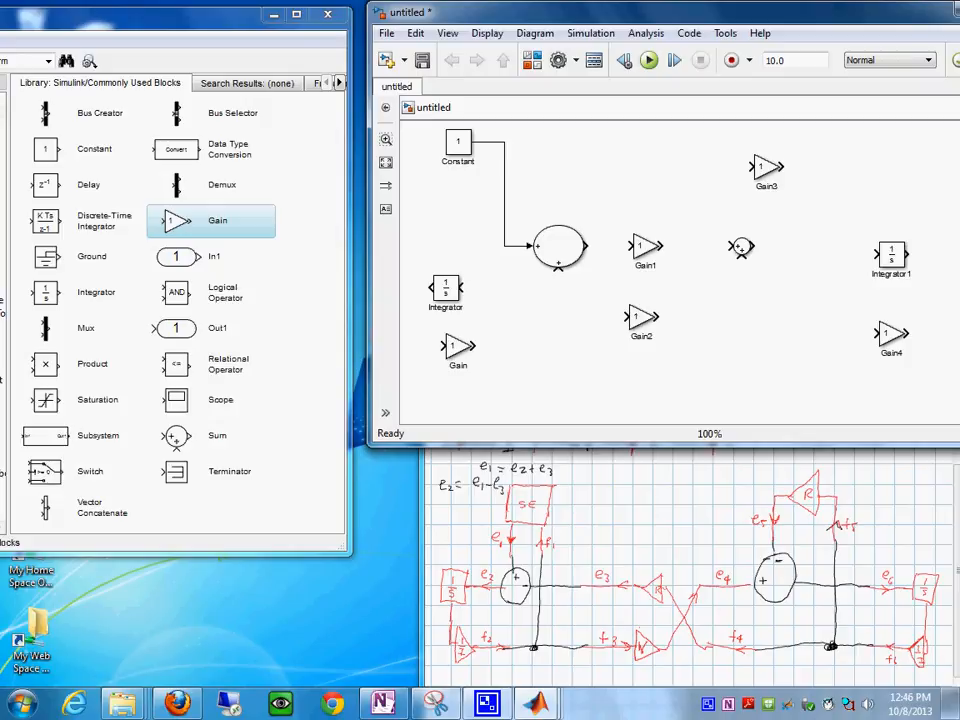
mouse_move(558, 265)
left_mouse_down()
mouse_move(493, 289)
mouse_move(461, 288)
left_mouse_up()
left_click(510, 290)
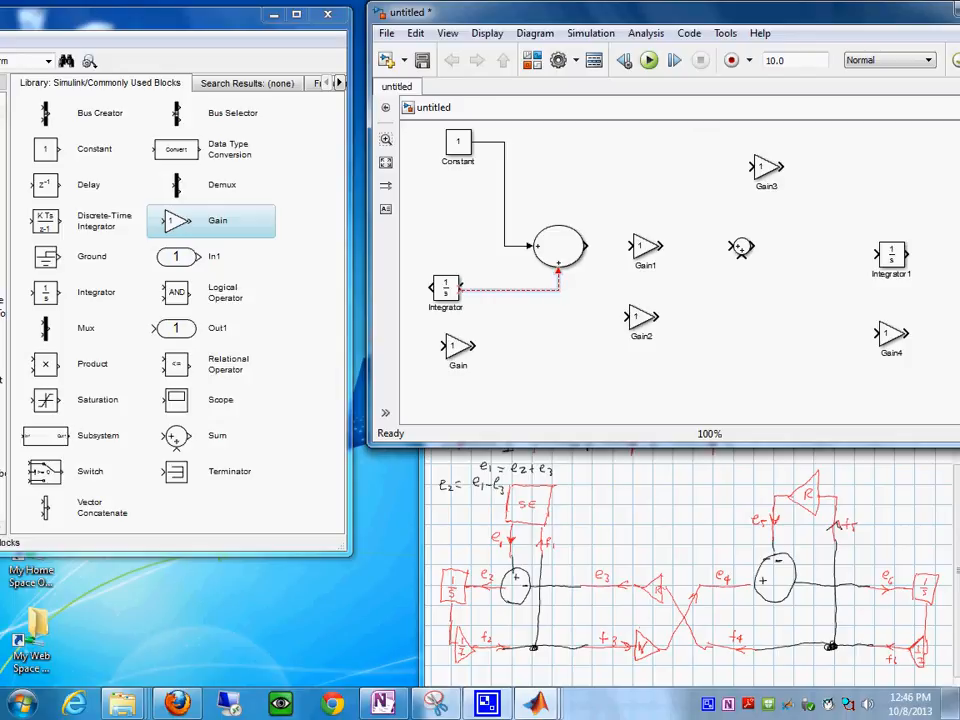
key("Delete")
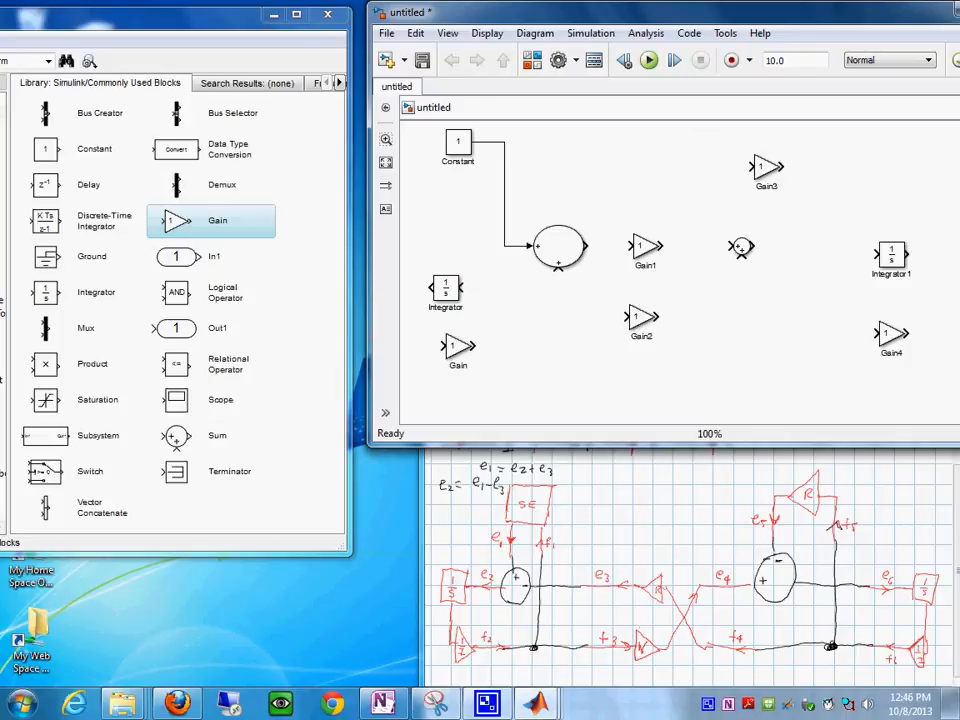
key("ctrl+z")
left_click(512, 288)
key("Delete")
key("ctrl+z")
left_click(512, 288)
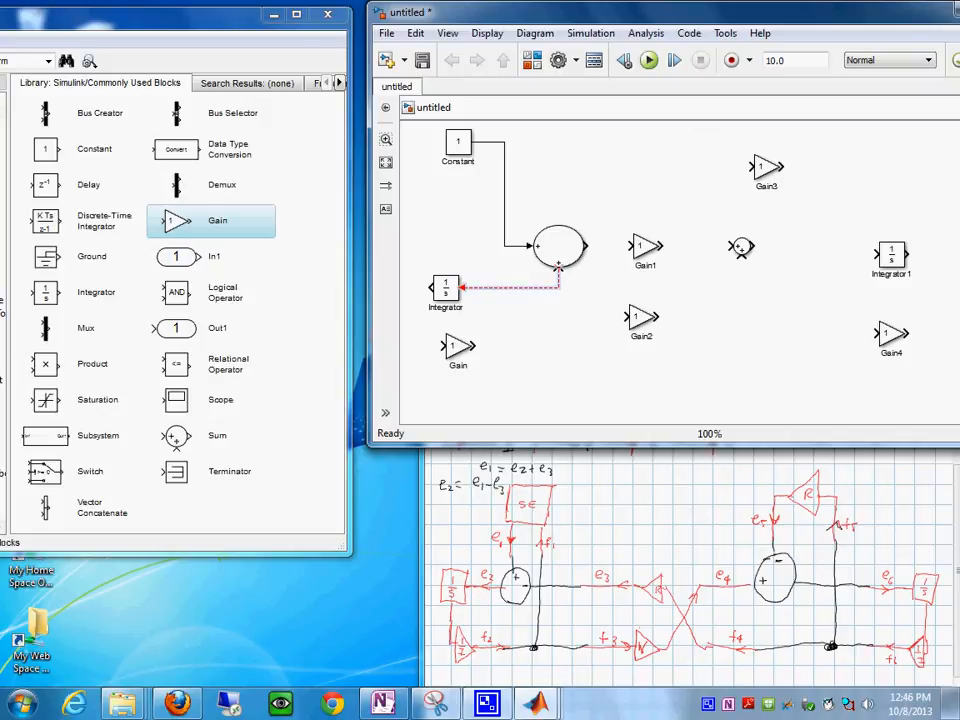
key("Delete")
- Flip the first Sum block, delete its old Constant line, and wire the Constant to the Sum's side input again
left_click(559, 246)
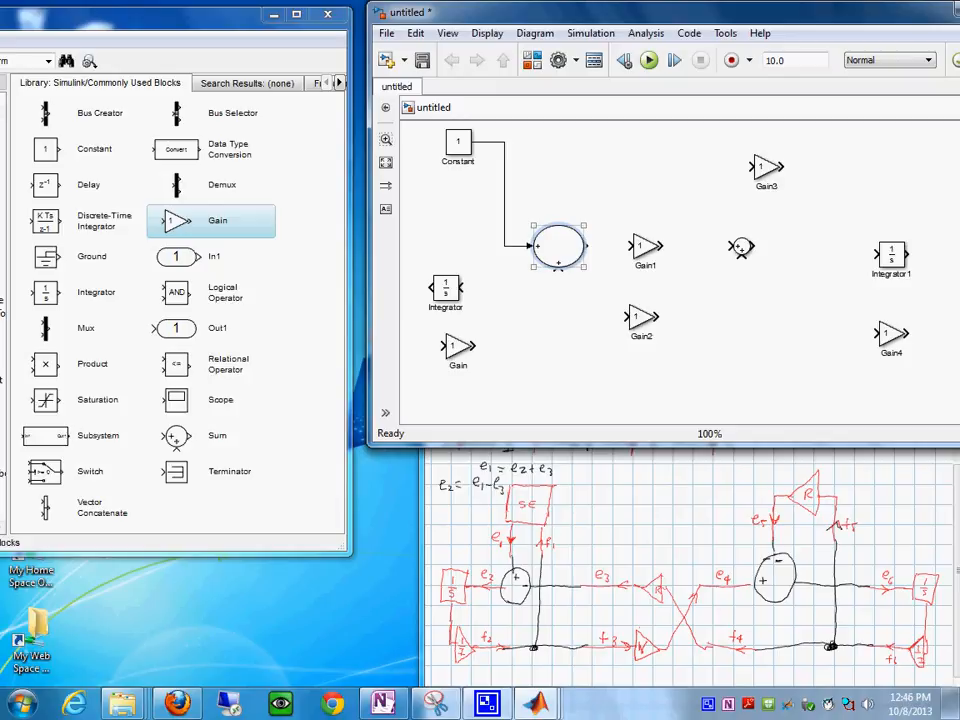
key("ctrl+i")
left_click(504, 215)
key("Delete")
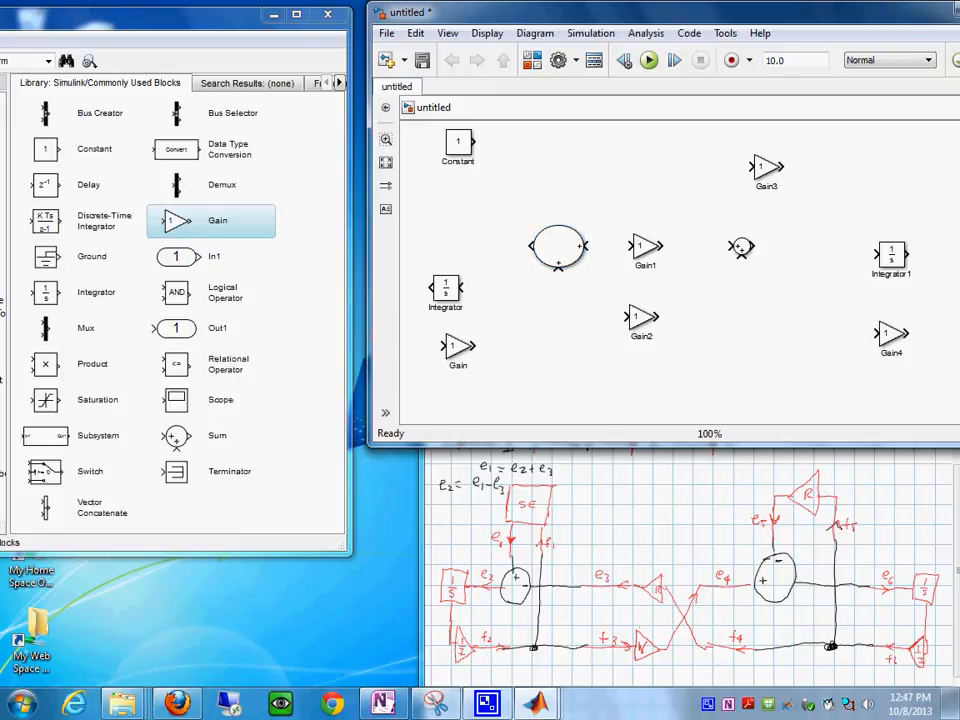
left_click_drag(476, 141, 592, 242)
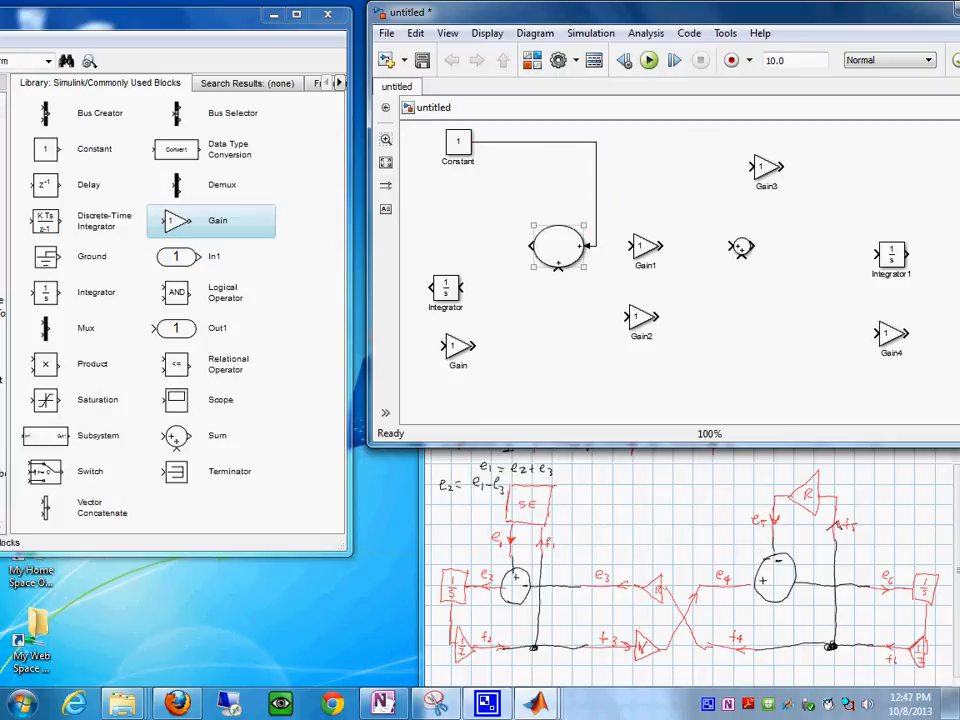
- Wire the first Sum's output through the Integrator to the Gain below, levelling the Integrator with the Sum and aligning the Gain under it
left_click_drag(531, 246, 462, 287)
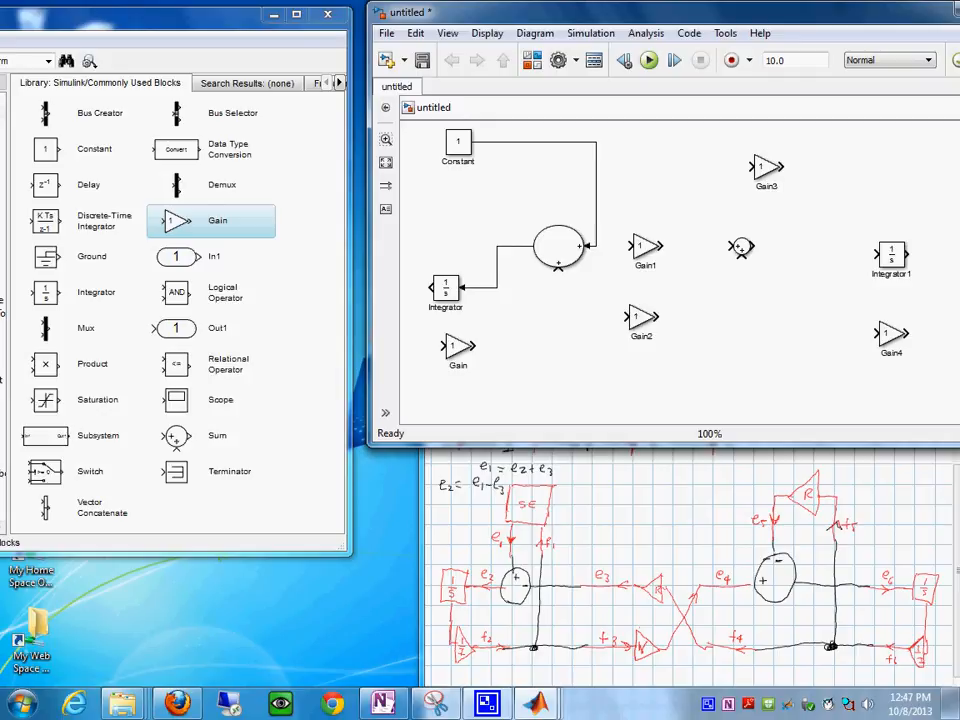
left_click_drag(445, 288, 466, 246)
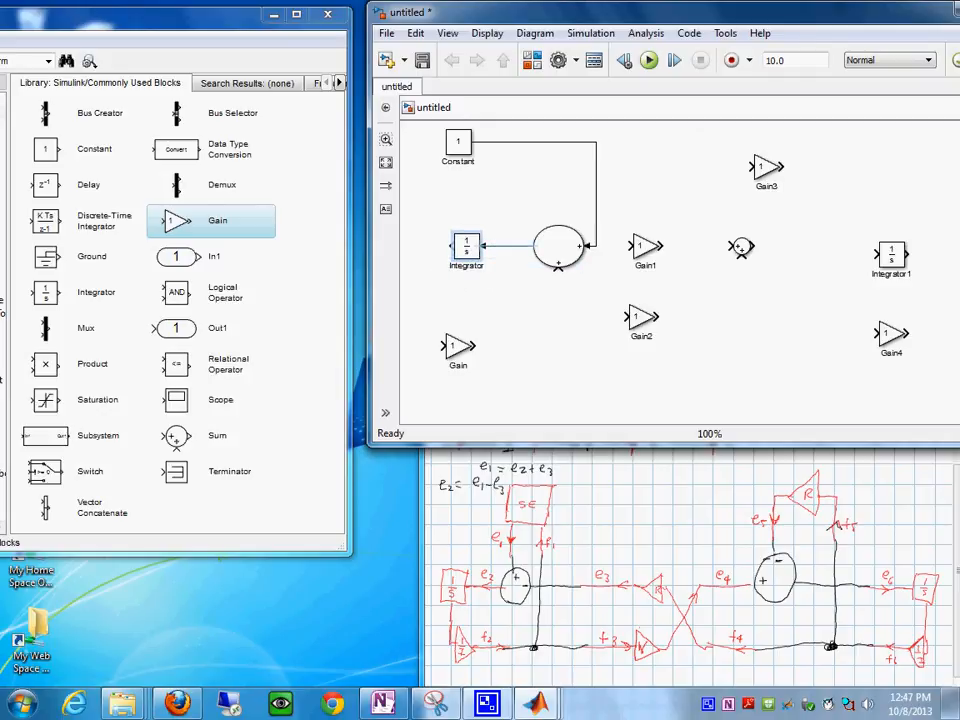
left_click(458, 346)
left_click_drag(458, 346, 475, 346)
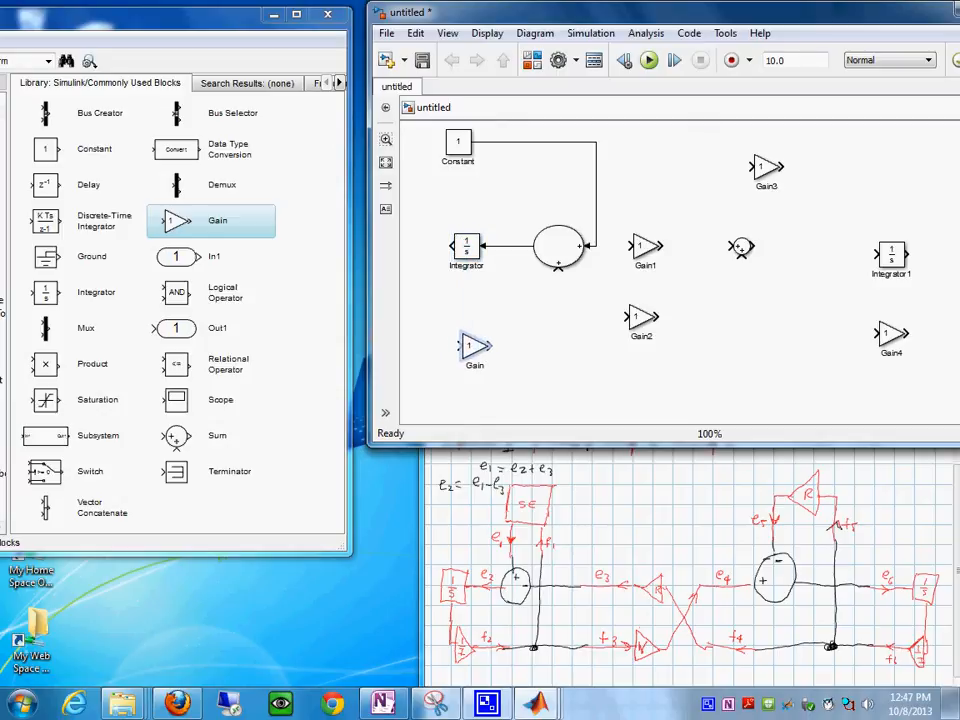
left_click(466, 246)
mouse_move(453, 246)
left_mouse_down()
mouse_move(452, 330)
mouse_move(462, 346)
left_mouse_up()
- Move the two gyrator gains and the second Sum block farther from the first Sum, and flip the upper gyrator gain
left_click(645, 246)
key("Escape")
left_click_drag(645, 246, 683, 254)
left_click_drag(638, 318, 690, 334)
left_click(684, 254)
key("ctrl+i")
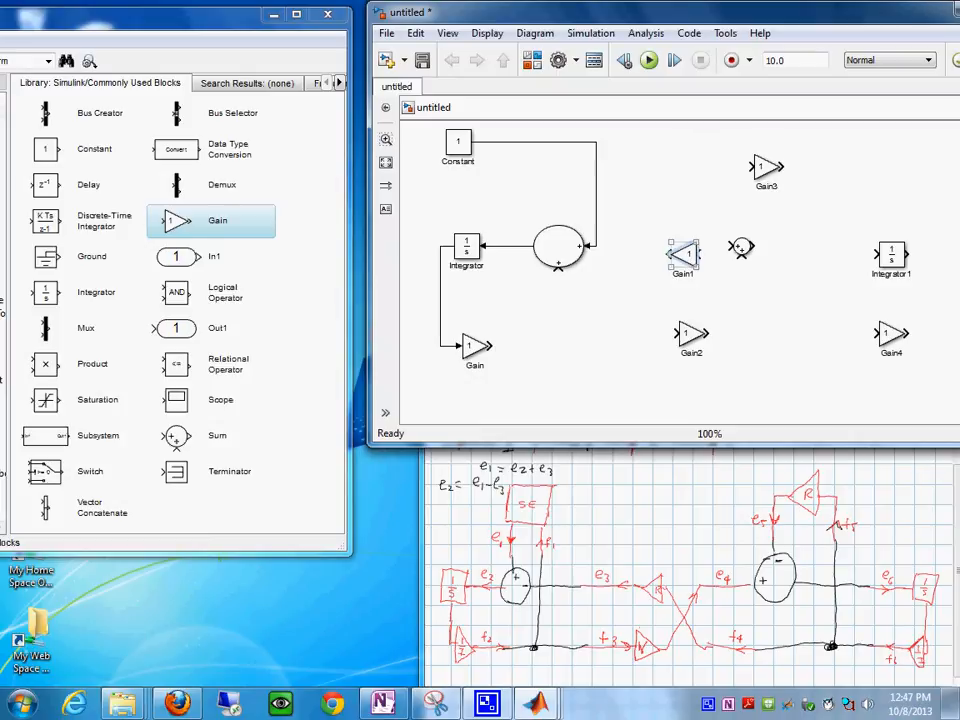
left_click_drag(741, 247, 804, 256)
- Wire the upper gyrator gain's output to the first Sum's lower input, and shift the gyrator gains, second Sum and both lower gains down
left_click(686, 254)
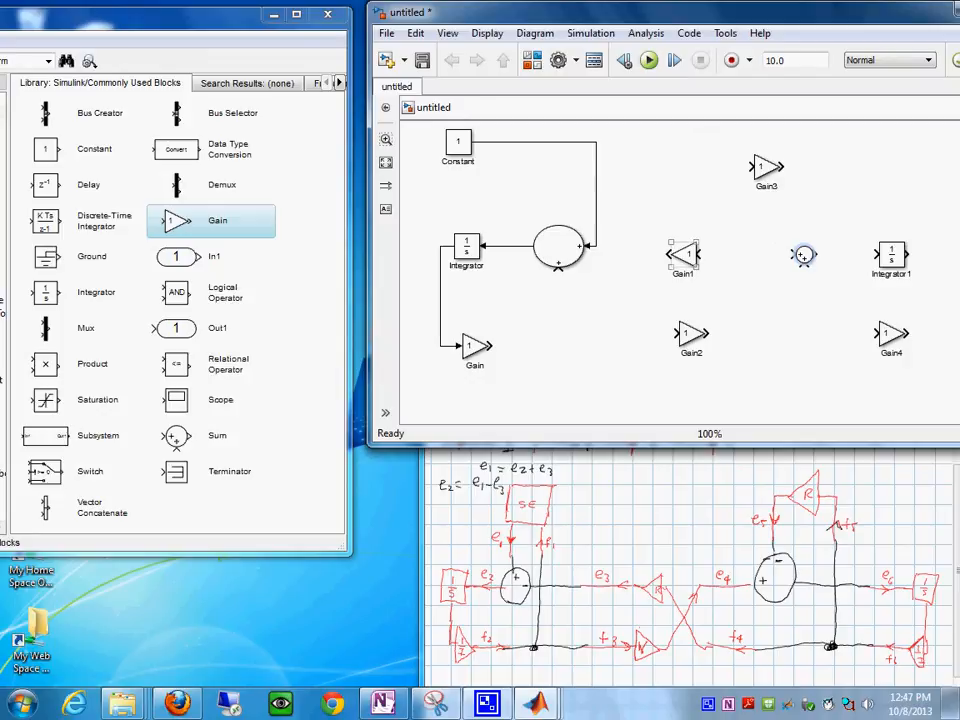
left_click_drag(668, 254, 559, 266)
left_click_drag(686, 254, 686, 278)
left_click_drag(803, 256, 816, 280)
left_click_drag(691, 334, 697, 363)
left_click_drag(475, 347, 475, 371)
left_click_drag(884, 333, 884, 362)
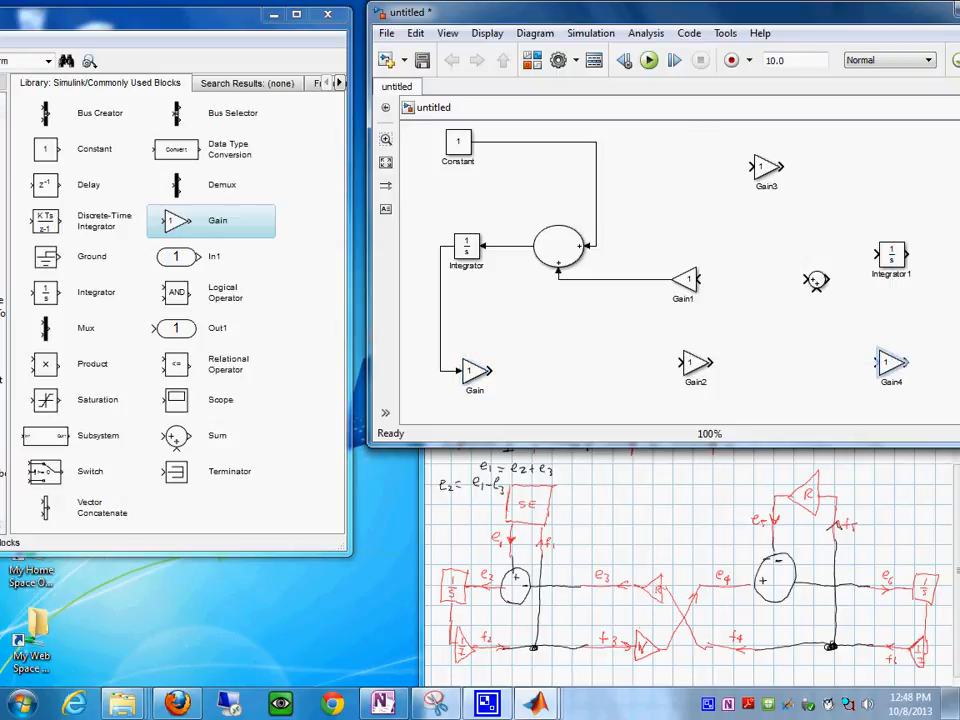
- Enlarge the upper and lower gyrator Gain blocks
left_click(686, 280)
left_click_drag(671, 267, 654, 258)
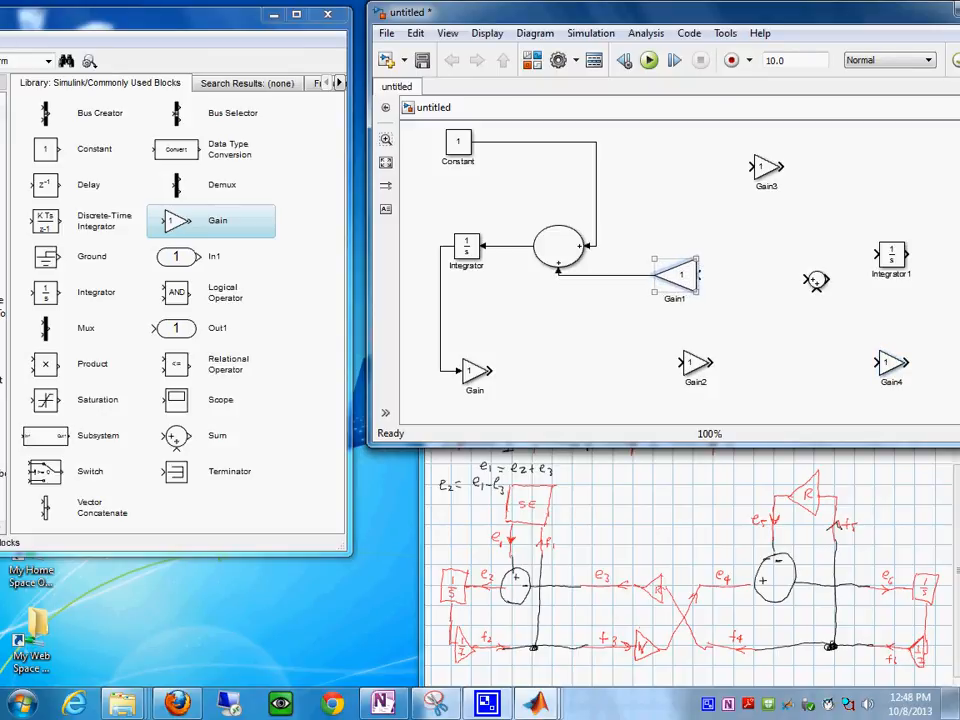
left_click(695, 364)
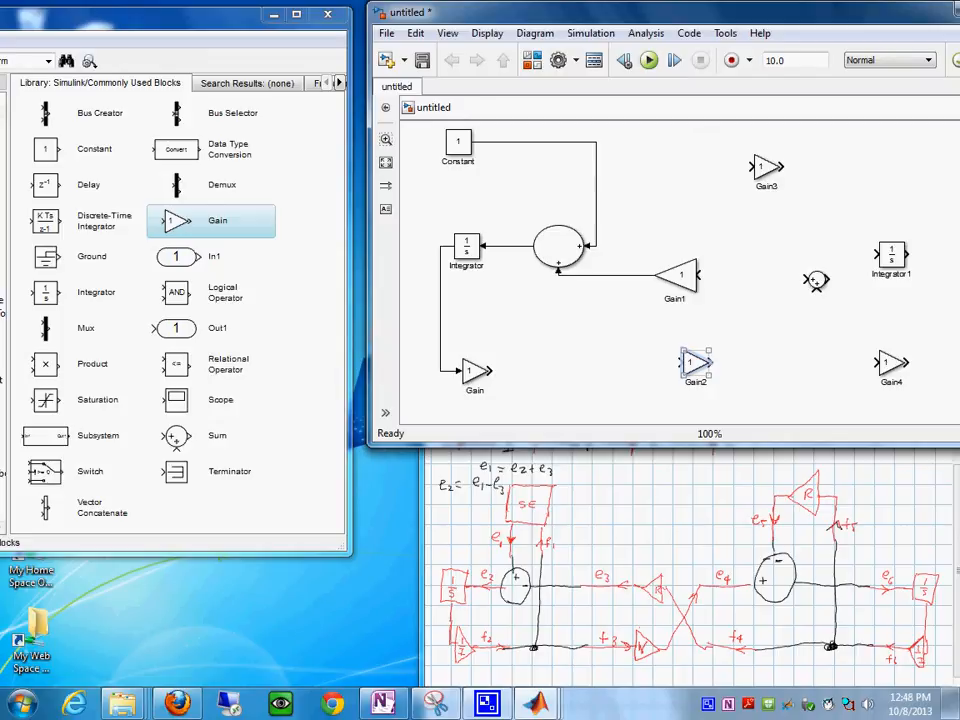
left_click_drag(710, 378, 686, 371)
- Set the upper gyrator Gain block's gain to r
left_click(680, 275)
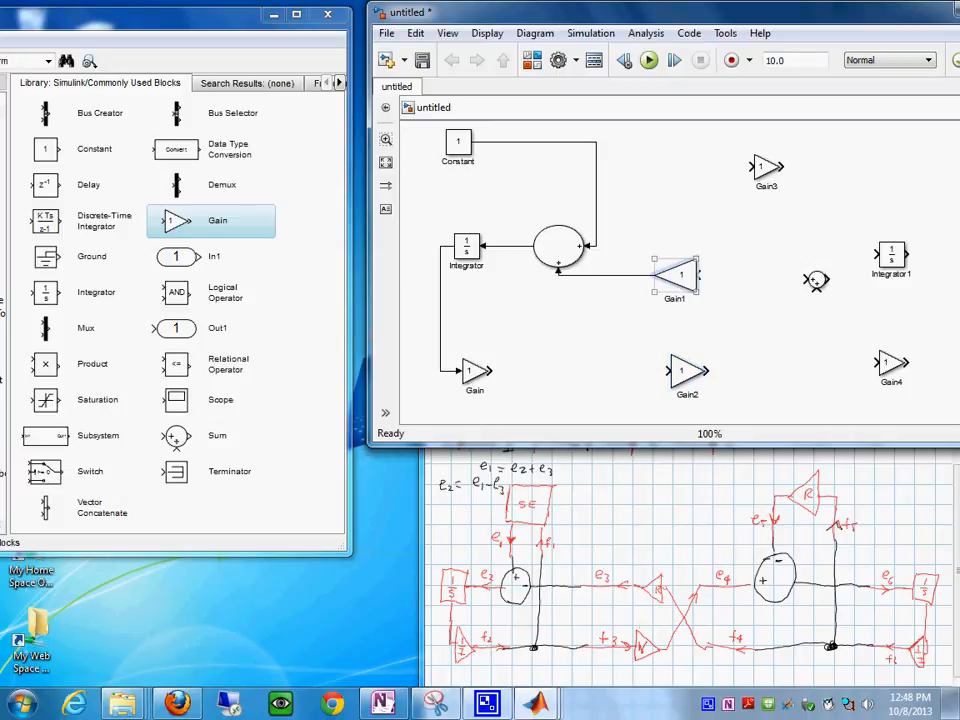
double_click(680, 275)
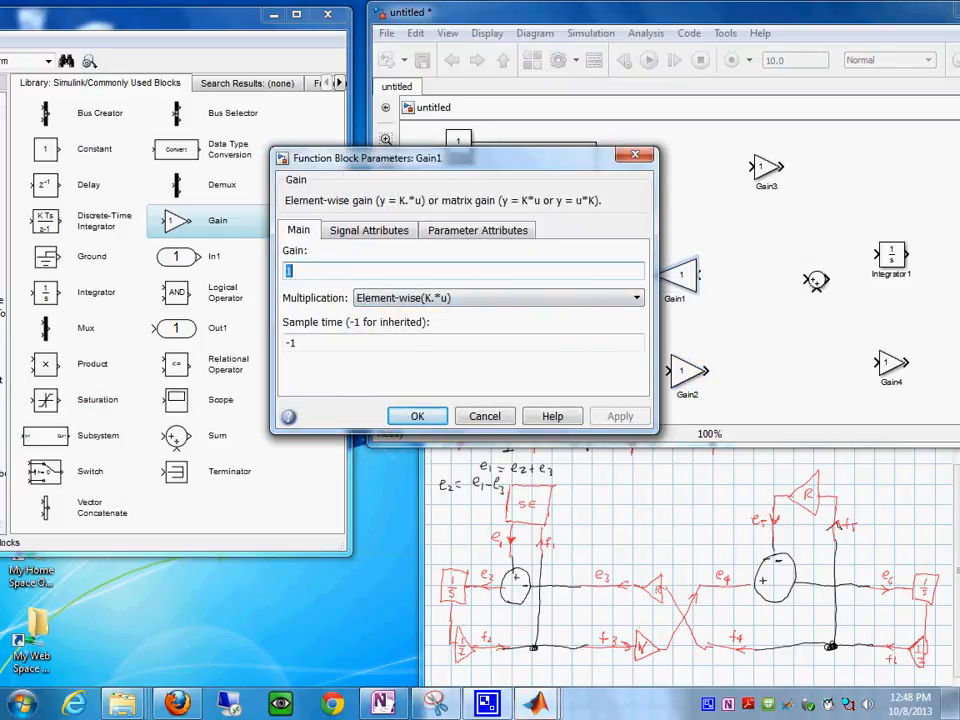
type("r")
key("Return")
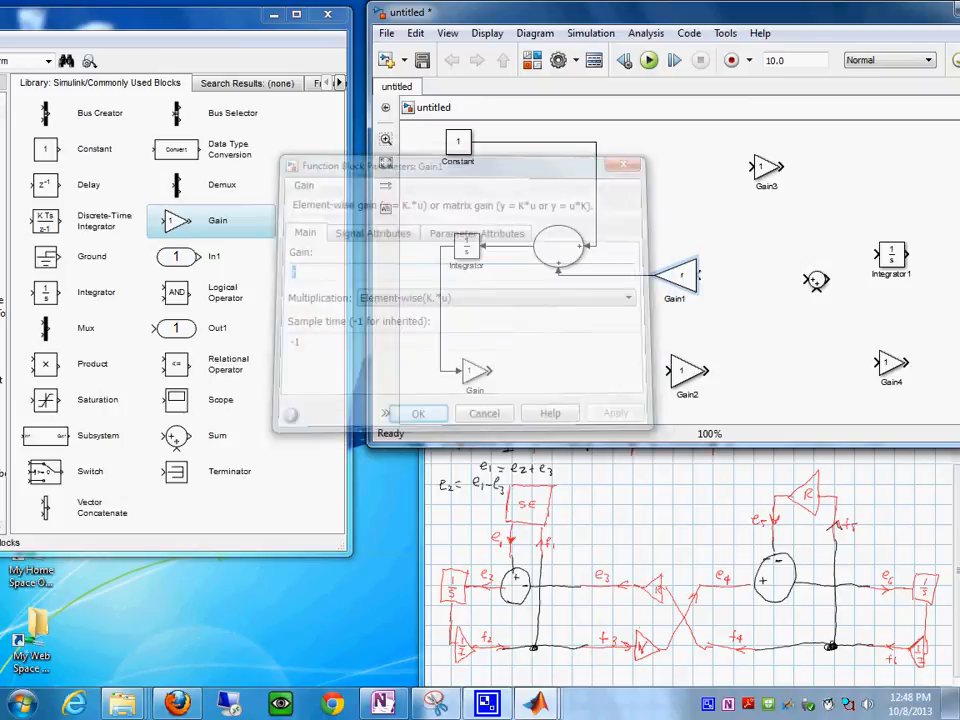
- Level the second Sum with the upper gyrator gain, enlarge it, and move the second Integrator beside it at the same height
left_click(767, 167)
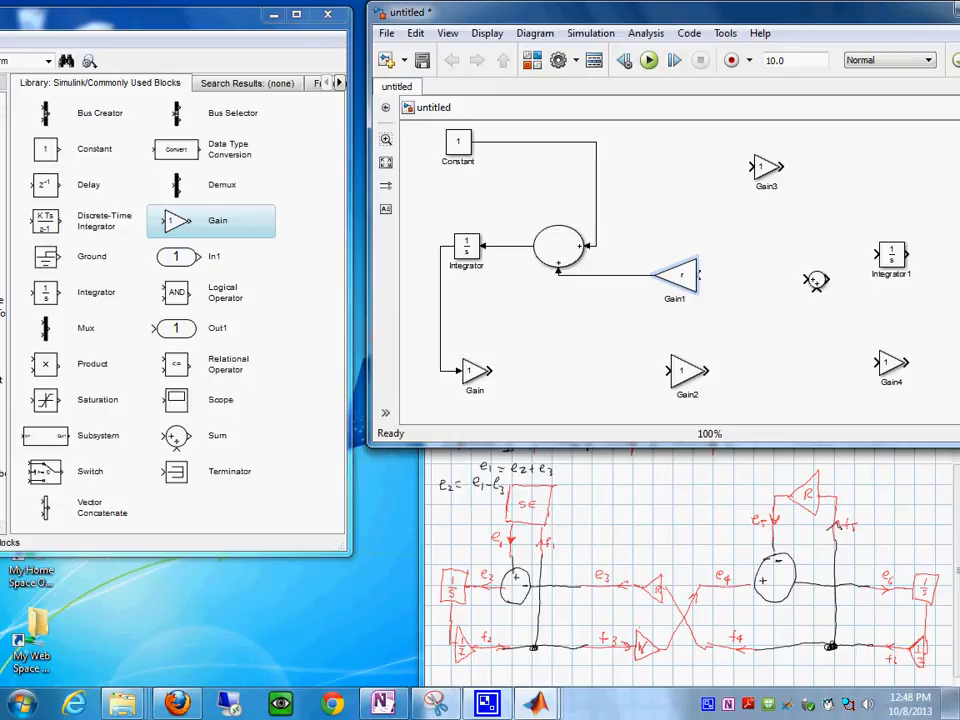
left_click(816, 280)
mouse_move(816, 280)
left_mouse_down()
mouse_move(816, 267)
mouse_move(816, 276)
left_mouse_up()
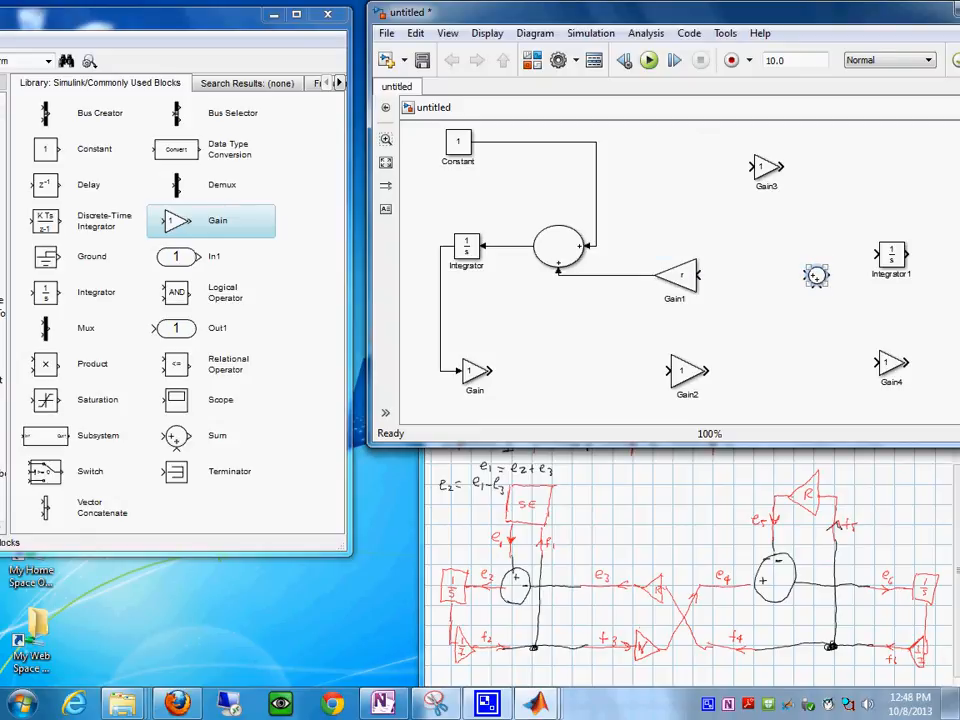
mouse_move(827, 265)
left_mouse_down()
mouse_move(852, 244)
mouse_move(829, 275)
left_mouse_up()
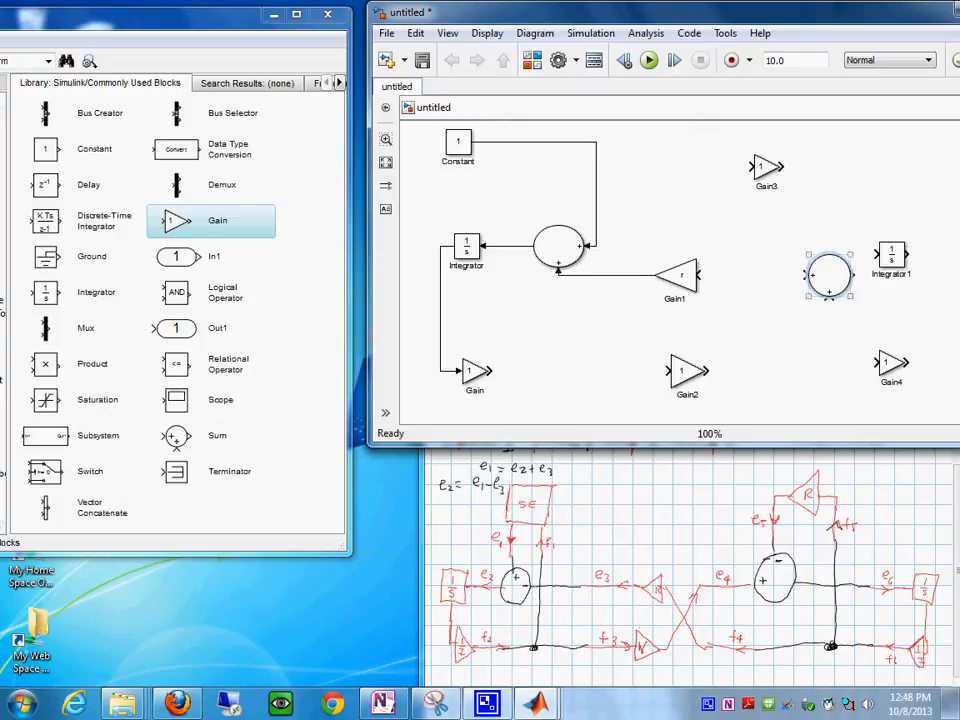
left_click_drag(891, 254, 917, 275)
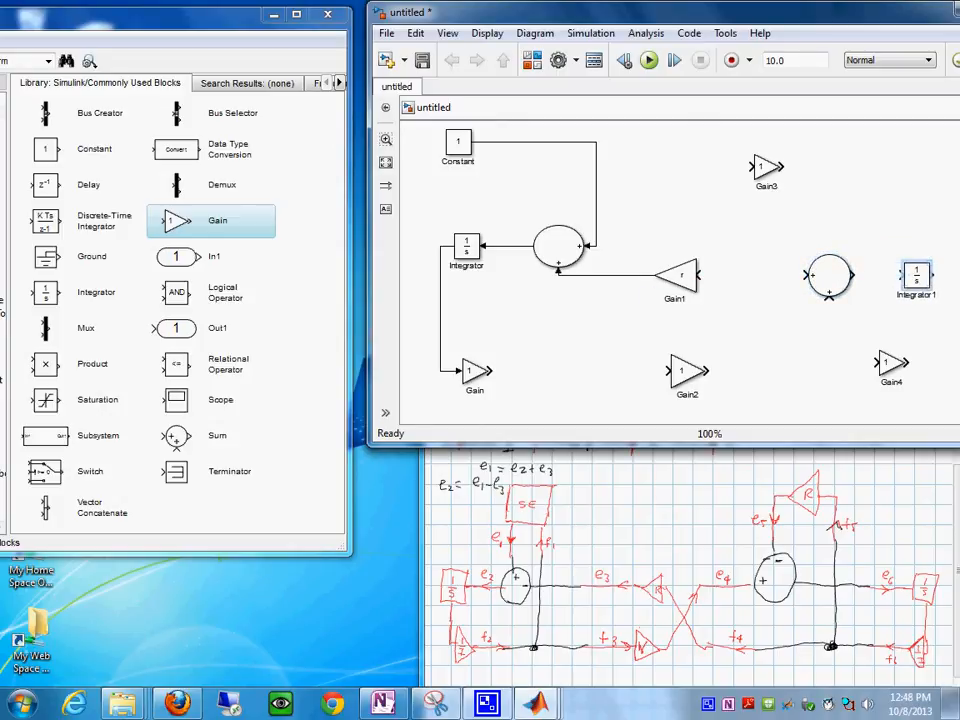
- Move the unconnected upper Gain above the second Sum, flip it to face the other way, and enlarge it
left_click_drag(764, 167, 858, 162)
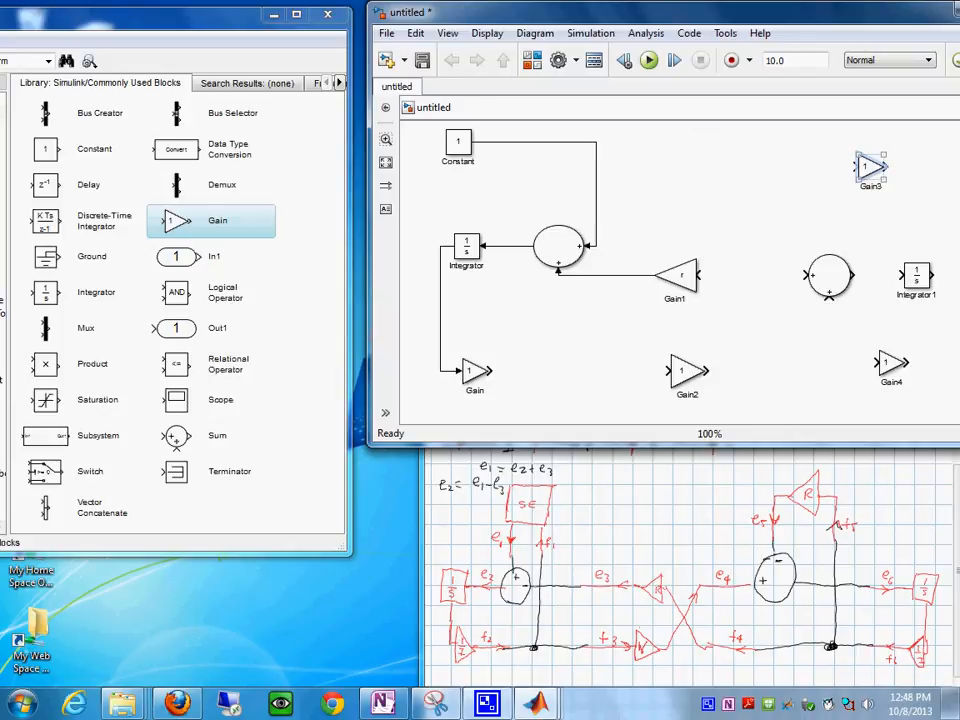
key("ctrl+i")
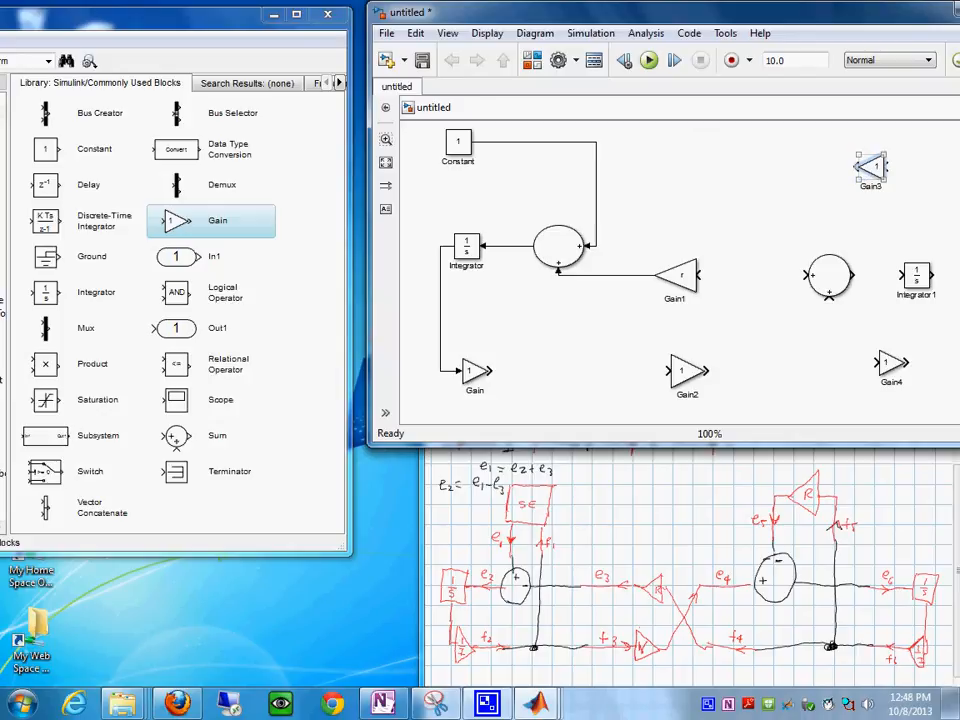
left_click_drag(886, 180, 898, 193)
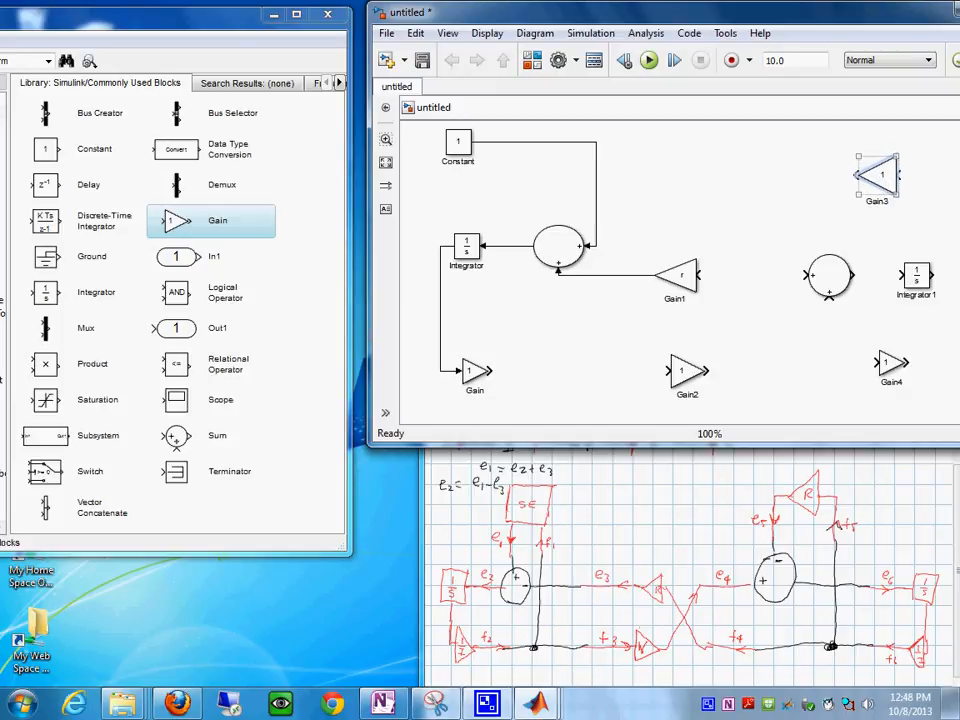
- Set the gain of the resistor Gain block above the second Sum to R
double_click(878, 175)
type("r")
key("Return")
double_click(878, 175)
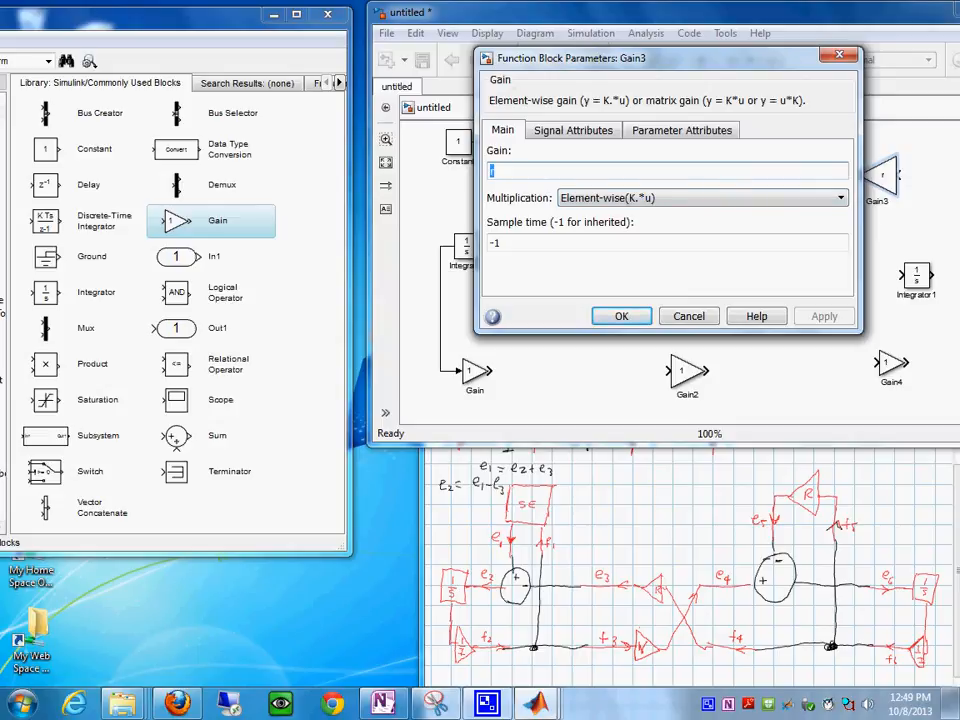
type("R")
key("Return")
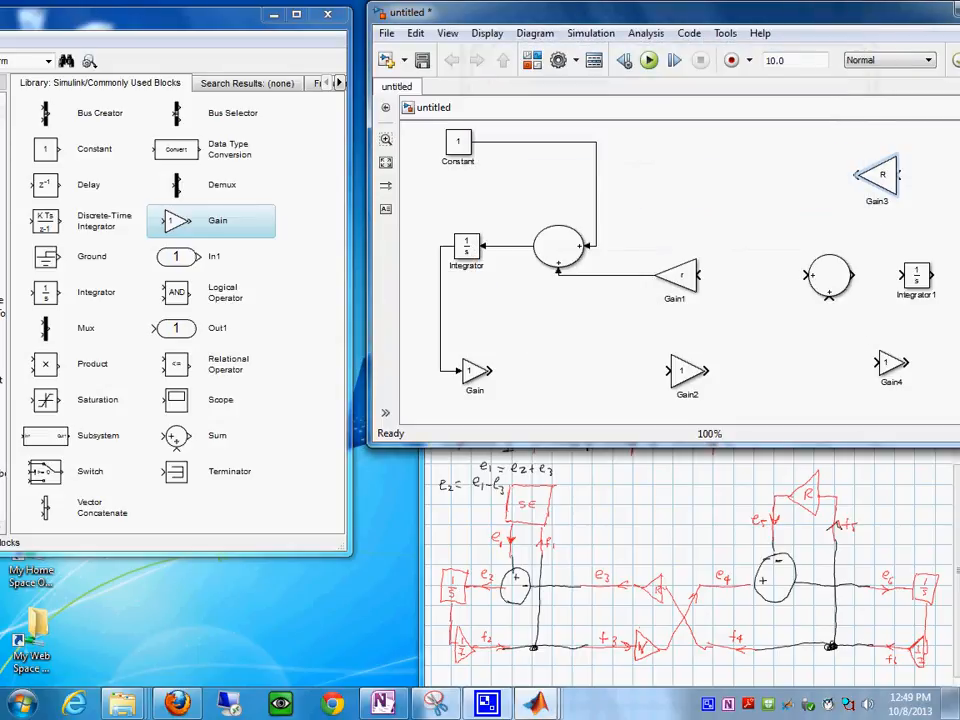
- Shift the second Integrator farther from the second Sum, align the Gain below under it, and flip that Gain
left_click_drag(917, 275, 929, 275)
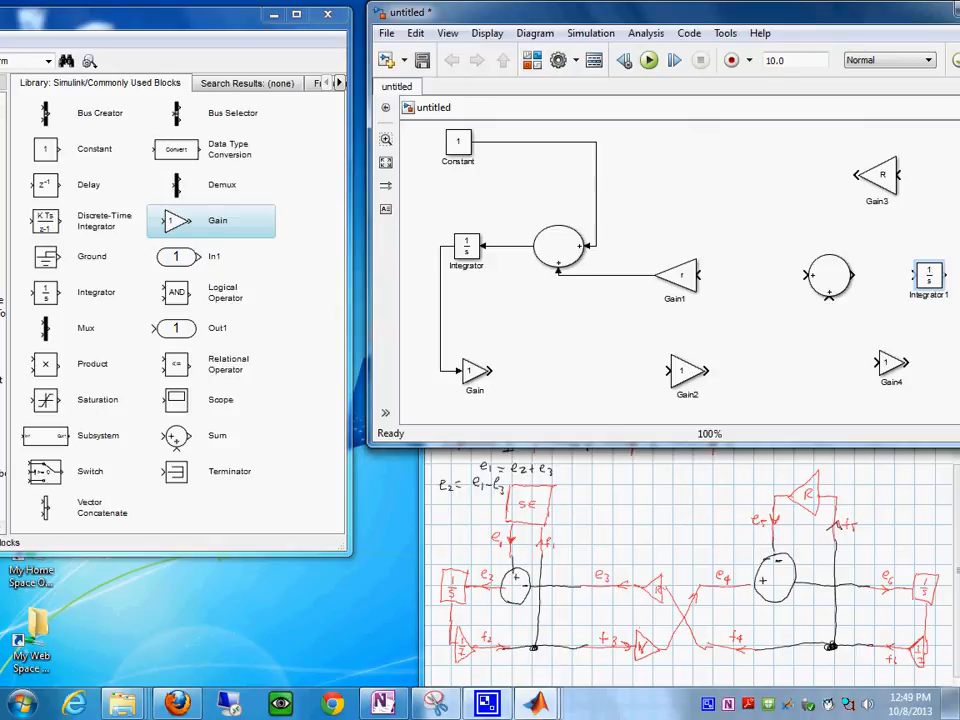
left_click_drag(891, 367, 929, 368)
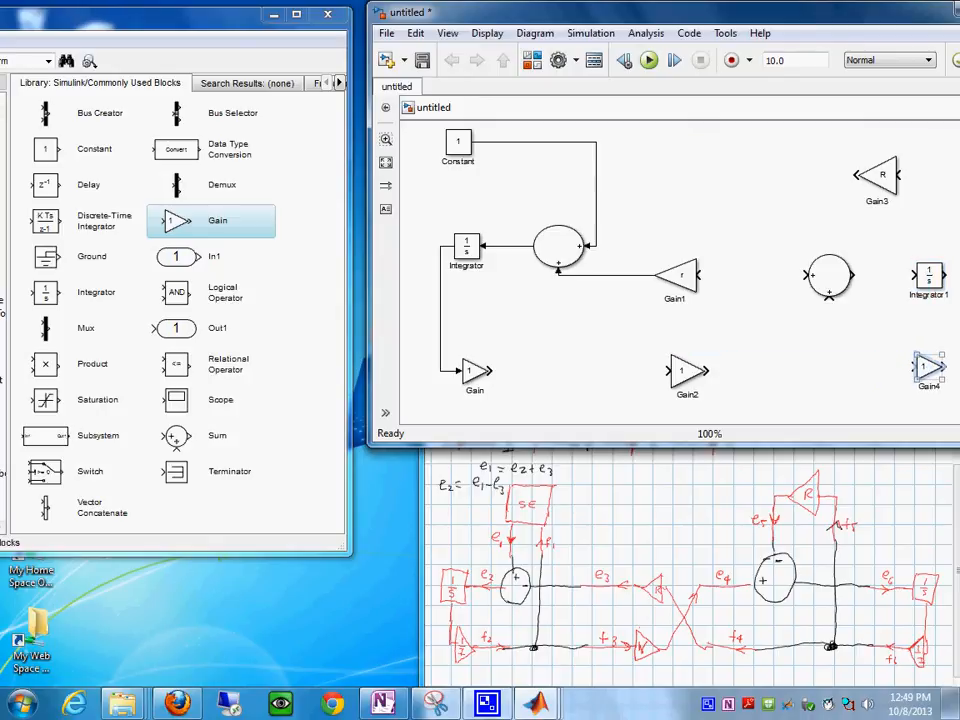
key("ctrl+i")
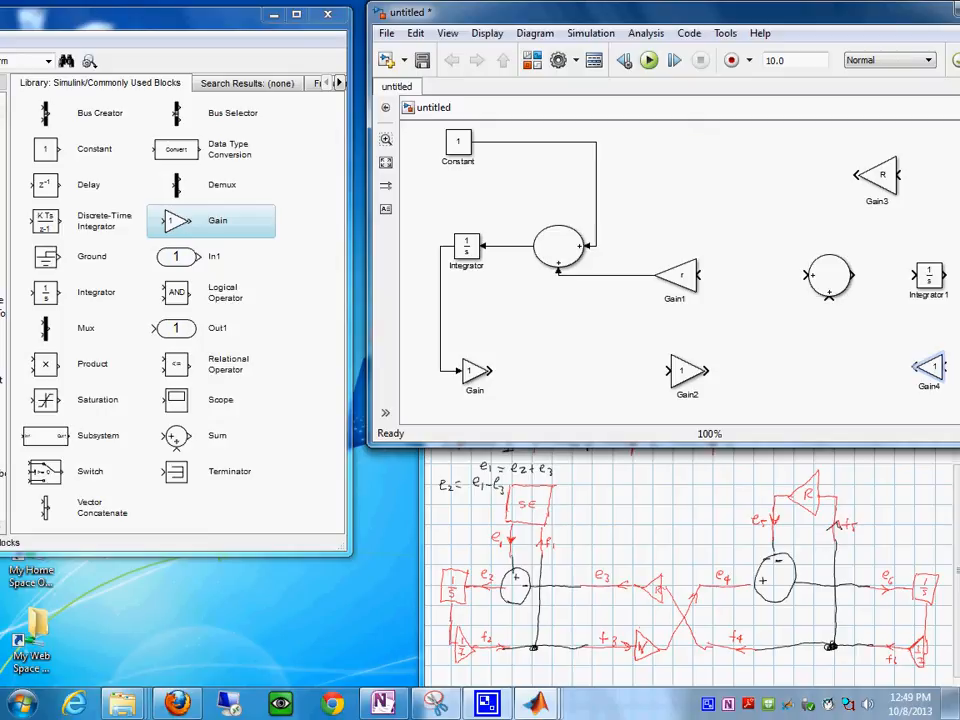
- Wire the R gain and lower gyrator gain into the second Sum, the Sum to its Integrator, and Gain4 to the upper gyrator gain
mouse_move(880, 175)
left_mouse_down()
mouse_move(830, 172)
mouse_move(809, 200)
mouse_move(806, 285)
mouse_move(812, 276)
mouse_move(915, 275)
left_mouse_up()
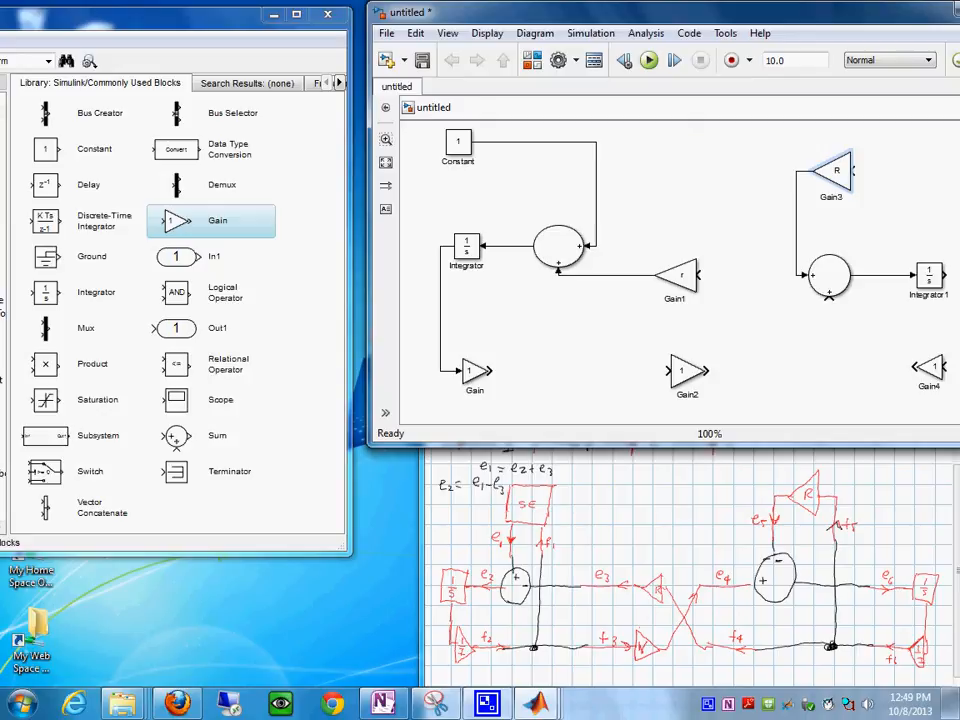
left_click_drag(707, 371, 829, 298)
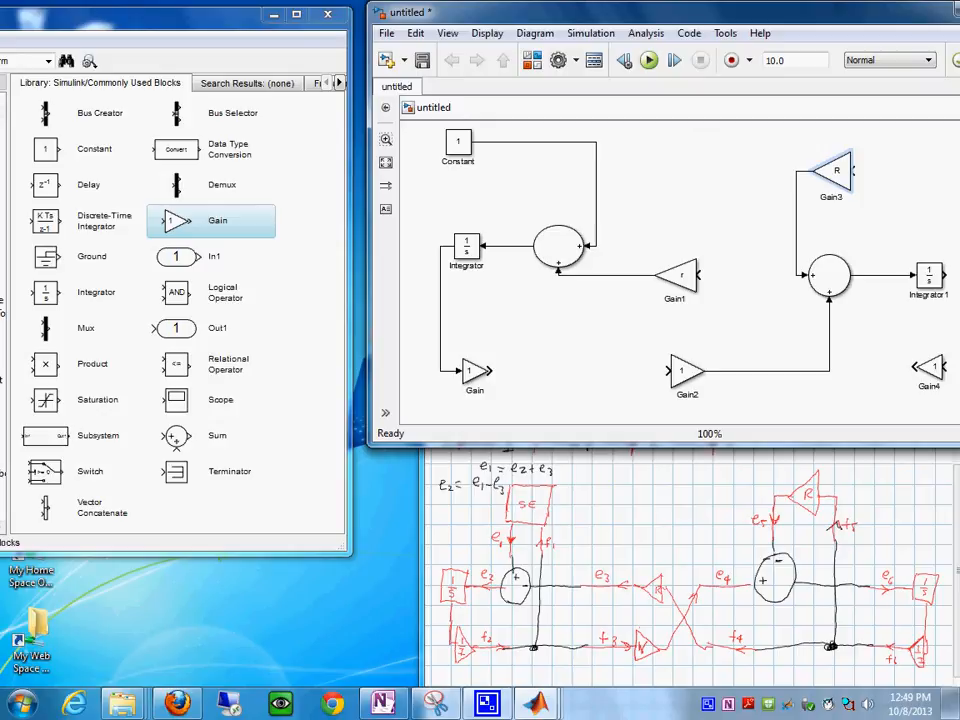
left_click_drag(916, 367, 698, 275)
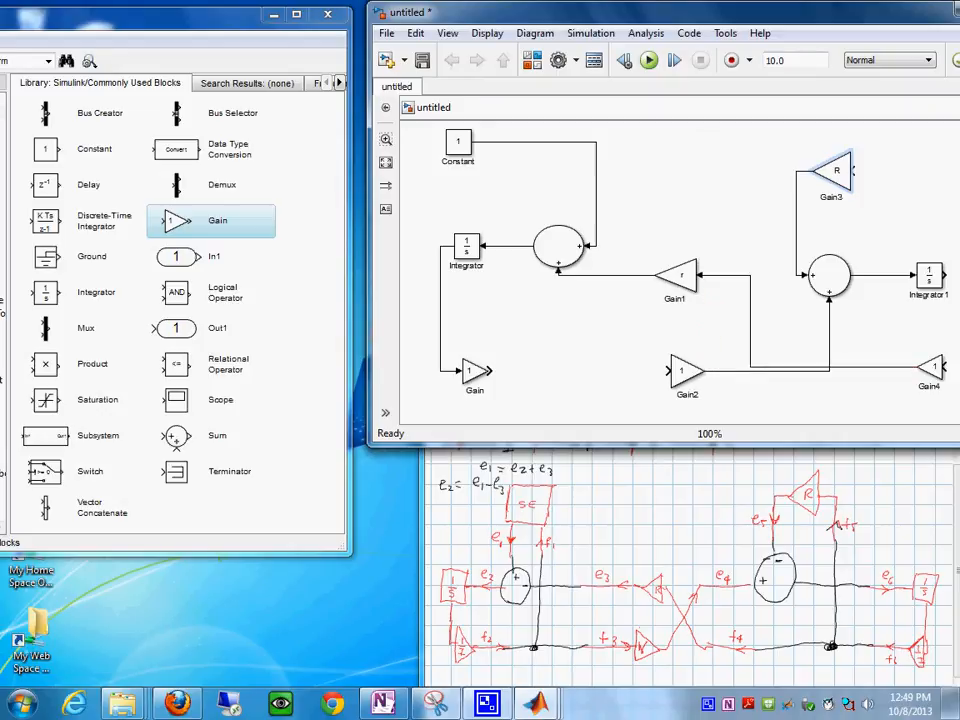
- Lower the lower gyrator gain and the first Gain to separate the overlapping wires, and move the Constant above the first Sum
left_click_drag(686, 371, 686, 383)
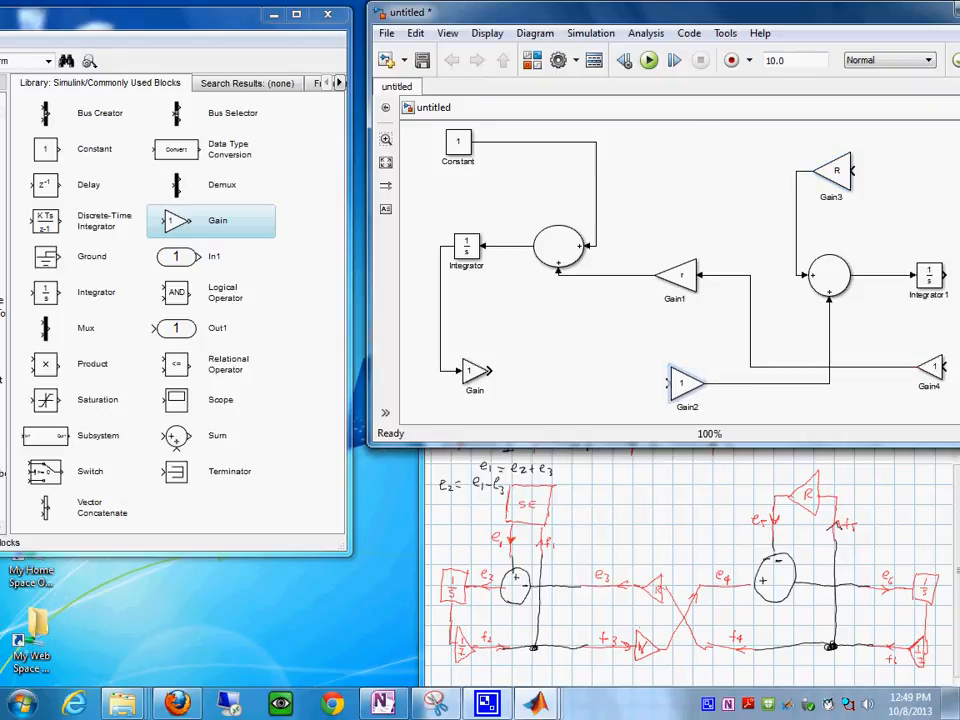
left_click(640, 410)
left_click_drag(475, 371, 476, 383)
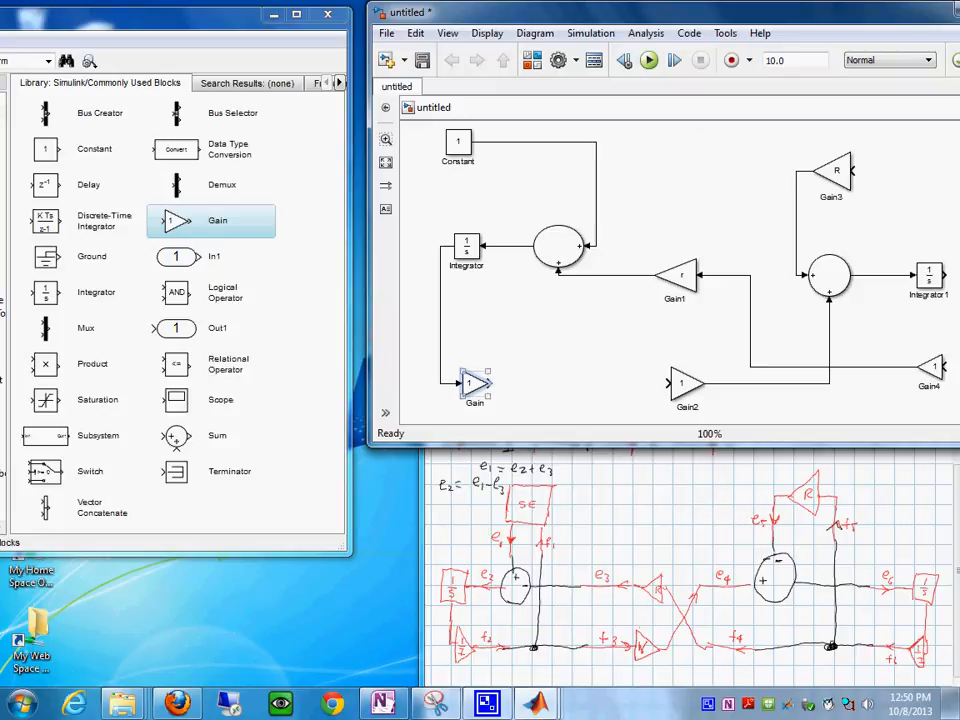
left_click_drag(458, 143, 570, 197)
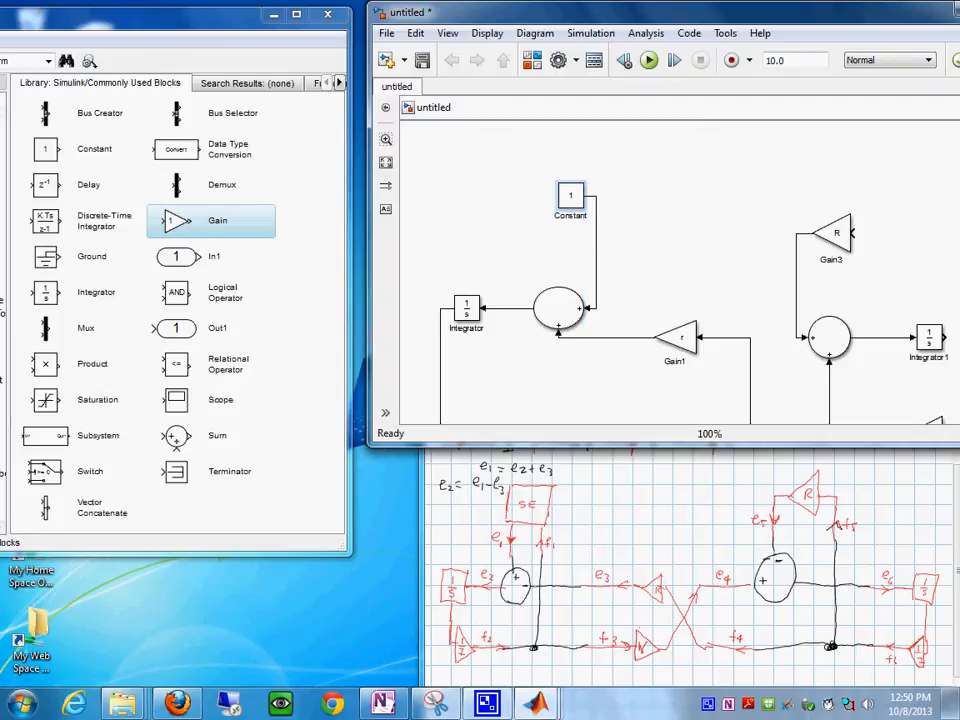
scroll(685, 230, "down", 1)
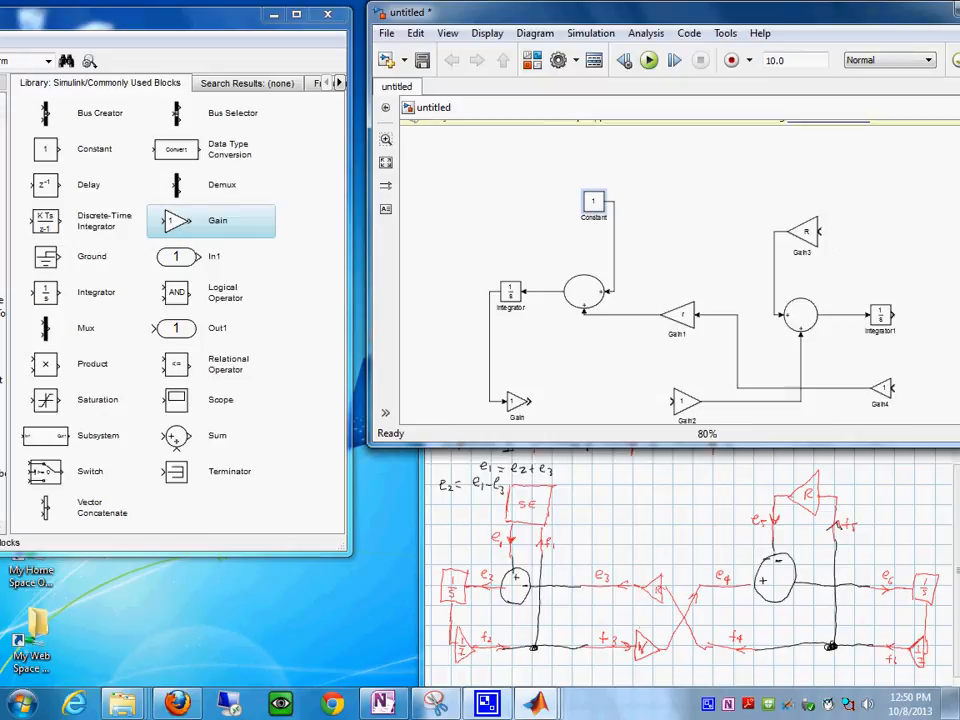
scroll(690, 226, "down", 2)
scroll(690, 226, "up", 3)
scroll(690, 226, "down", 1)
scroll(690, 226, "down", 2)
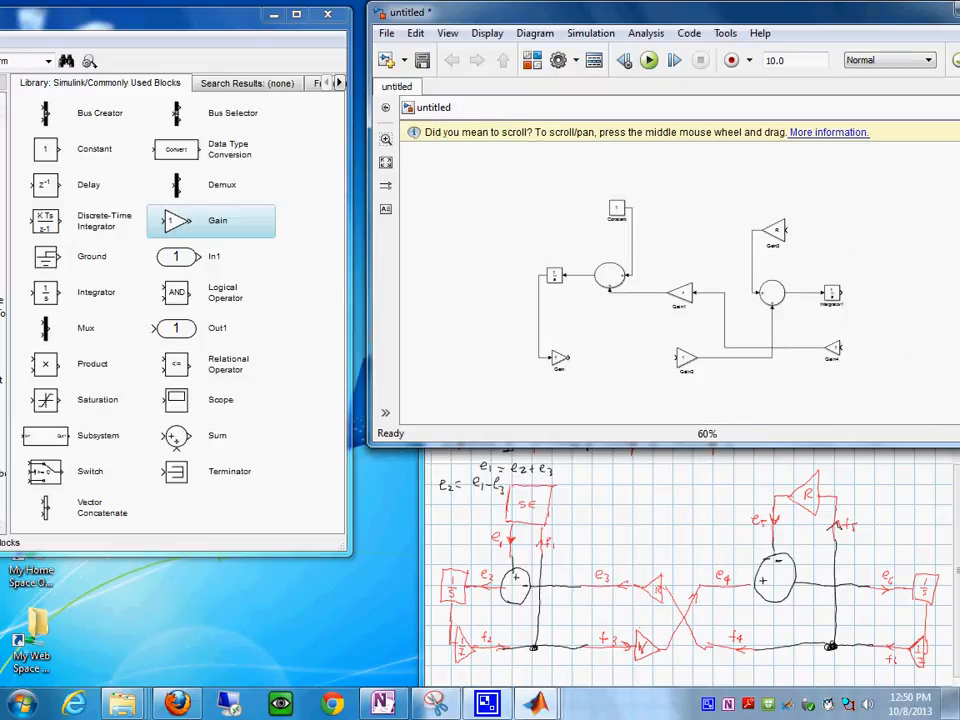
left_click_drag(860, 12, 820, 12)
scroll(665, 198, "up", 2)
scroll(665, 198, "down", 2)
scroll(665, 198, "up", 1)
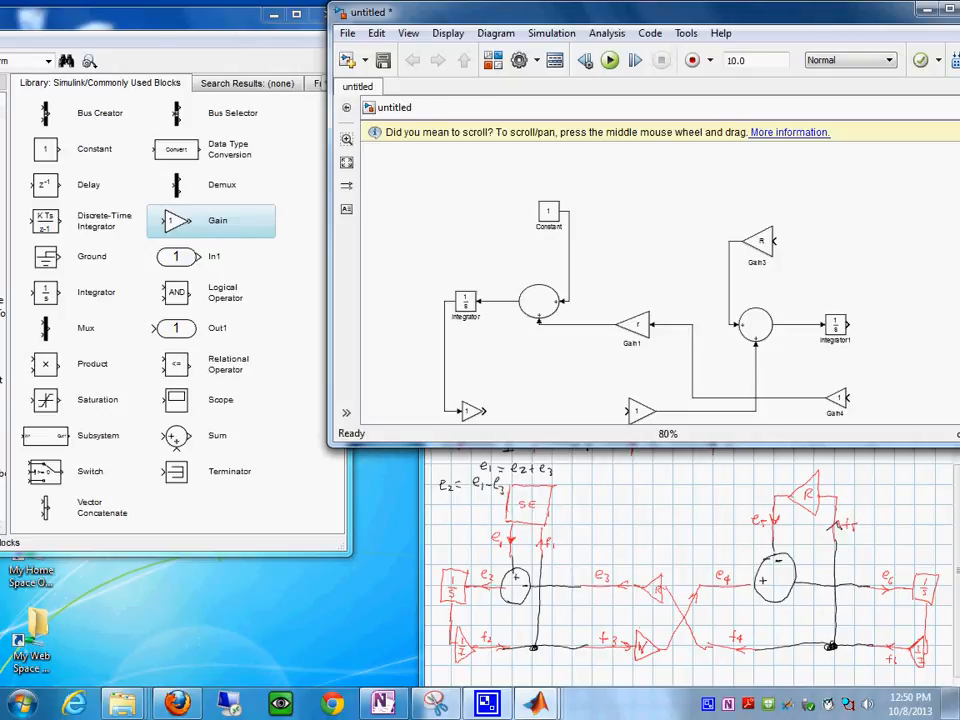
scroll(660, 204, "up", 1)
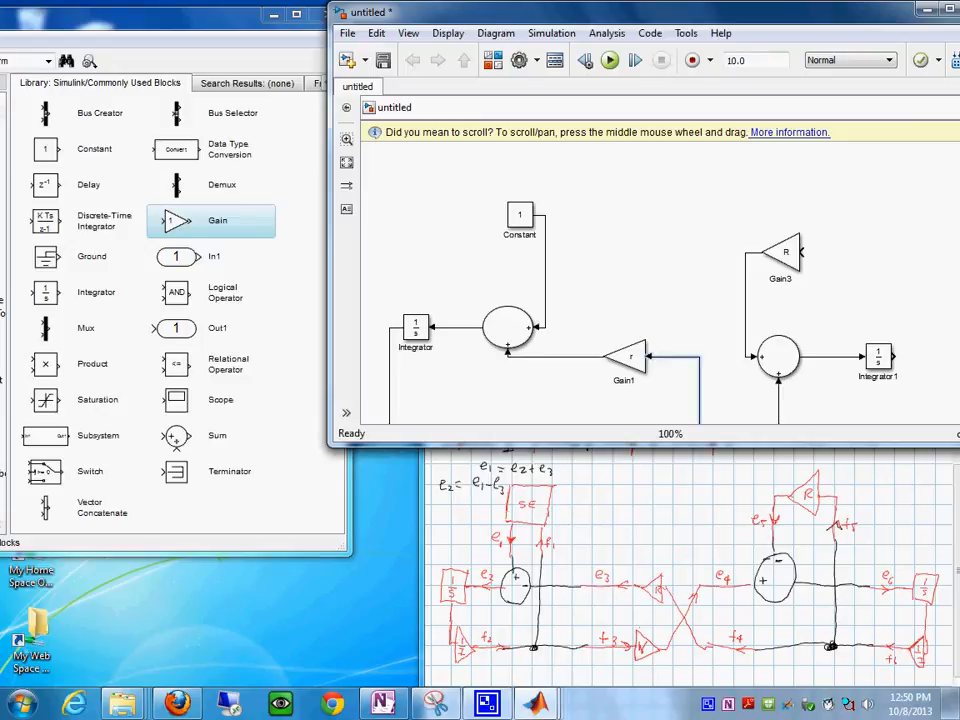
scroll(705, 385, "up", 1)
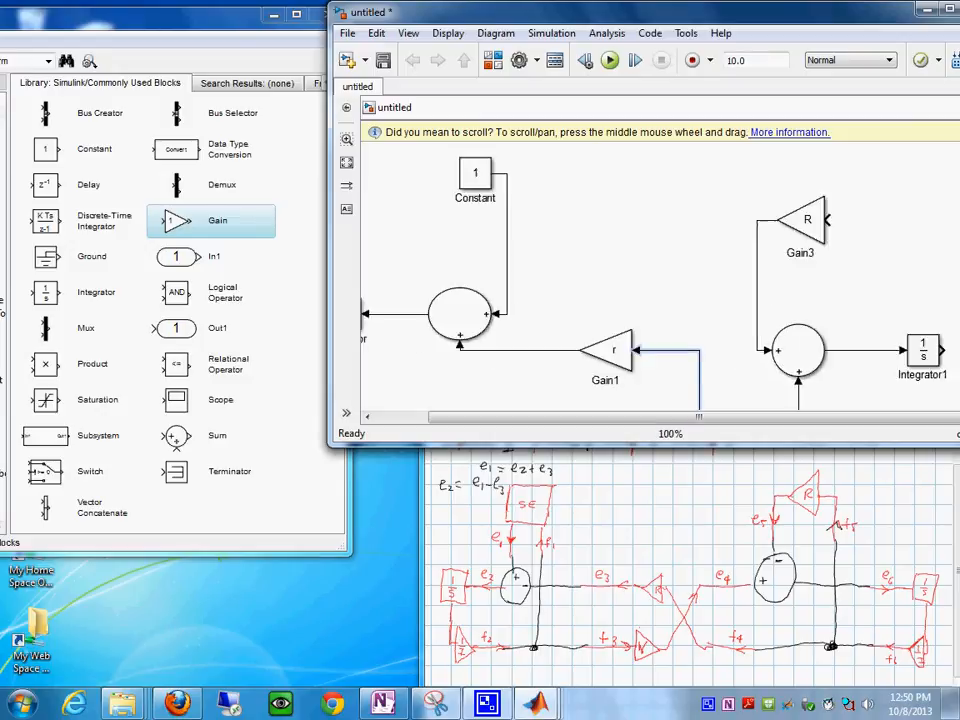
scroll(725, 380, "down", 1)
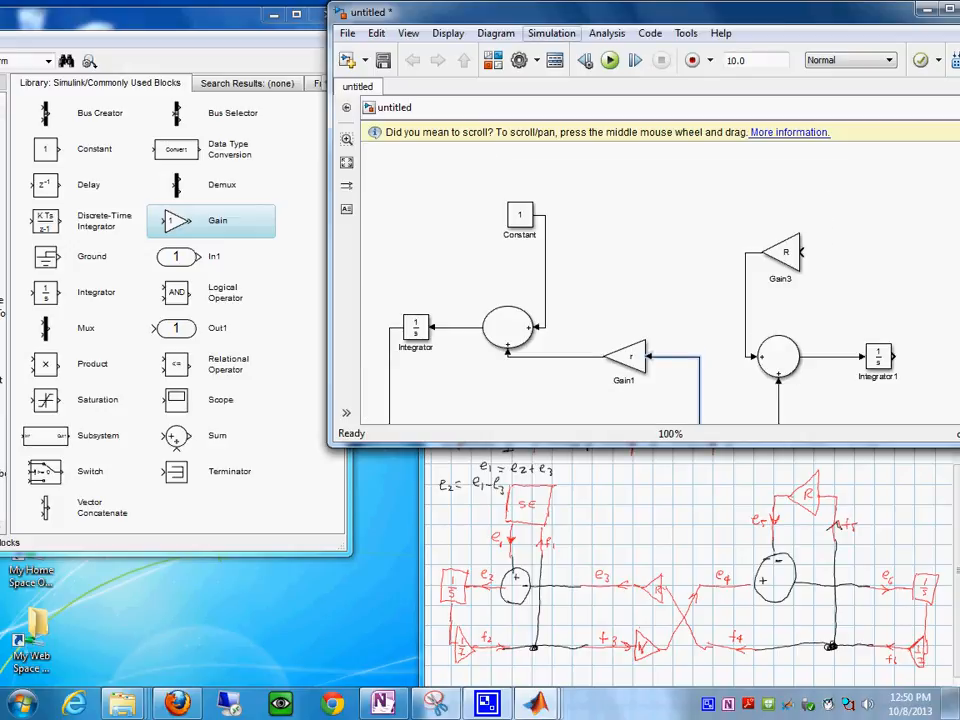
- Set the lower gyrator Gain block's gain to r
left_click_drag(640, 12, 573, 12)
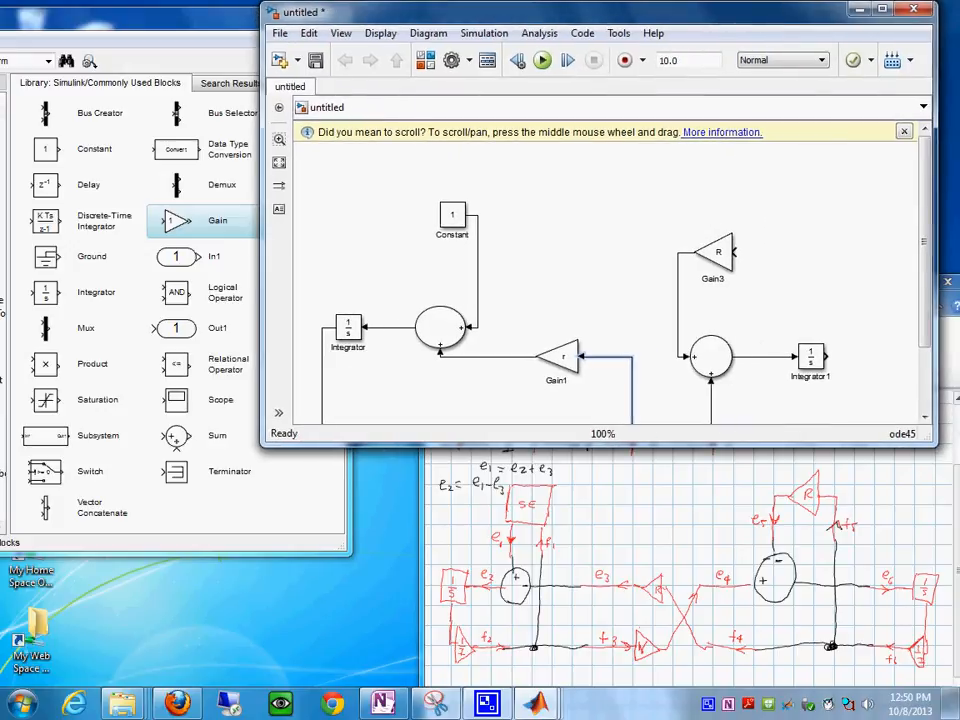
left_click_drag(924, 241, 924, 287)
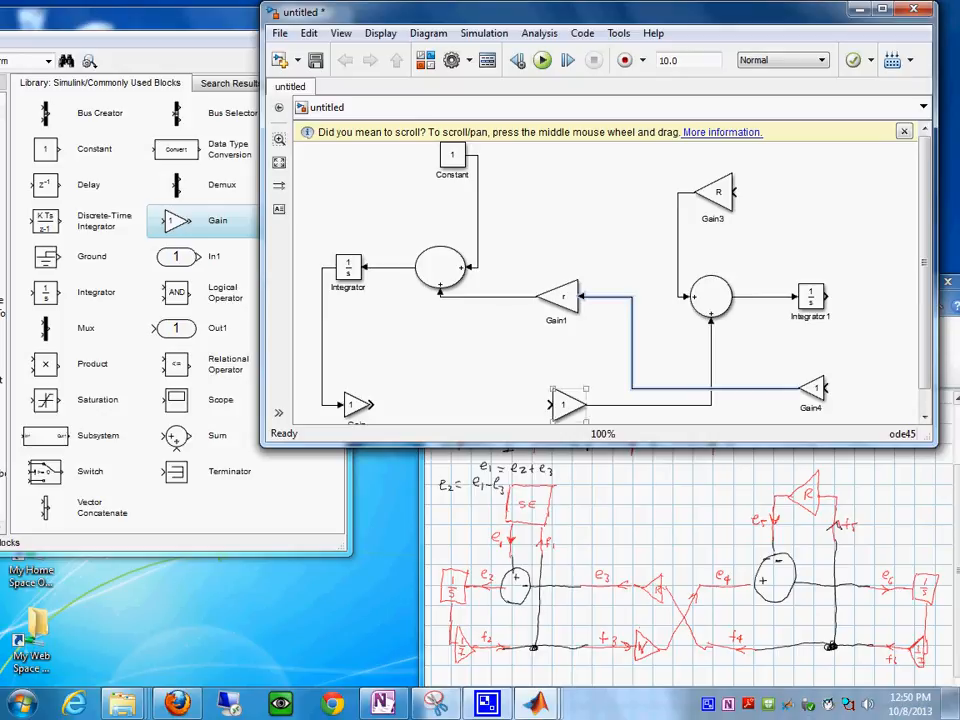
double_click(567, 405)
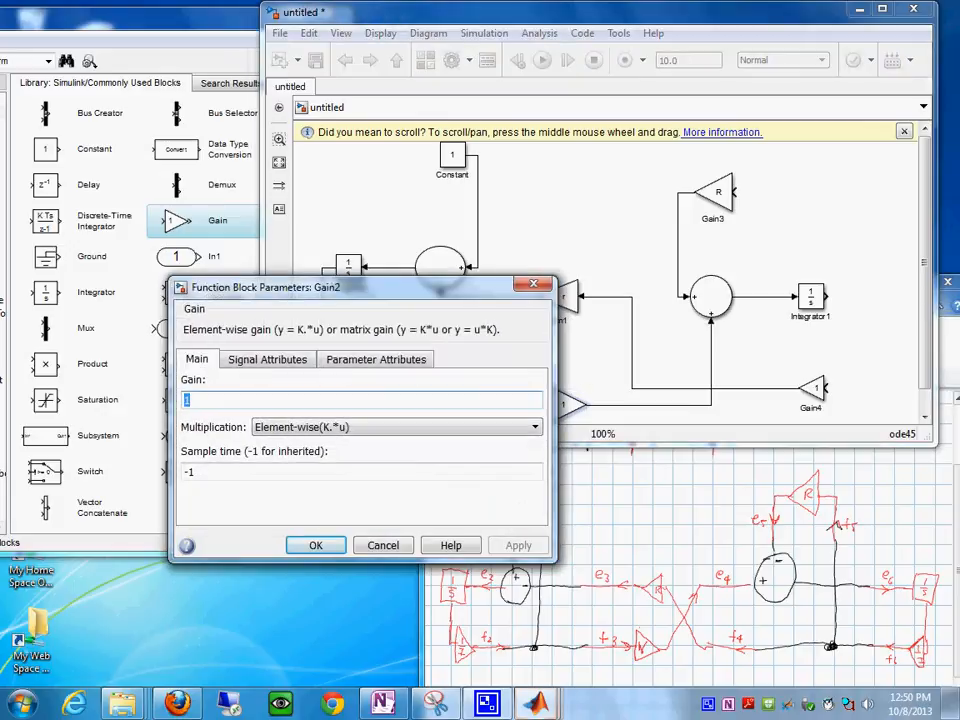
type("r")
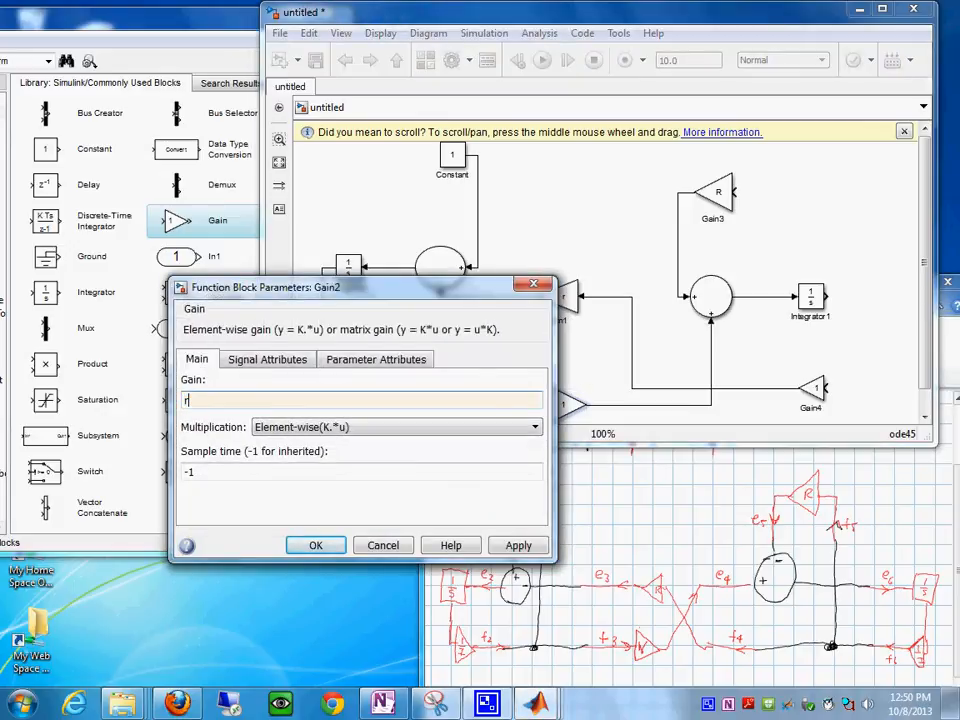
key("Return")
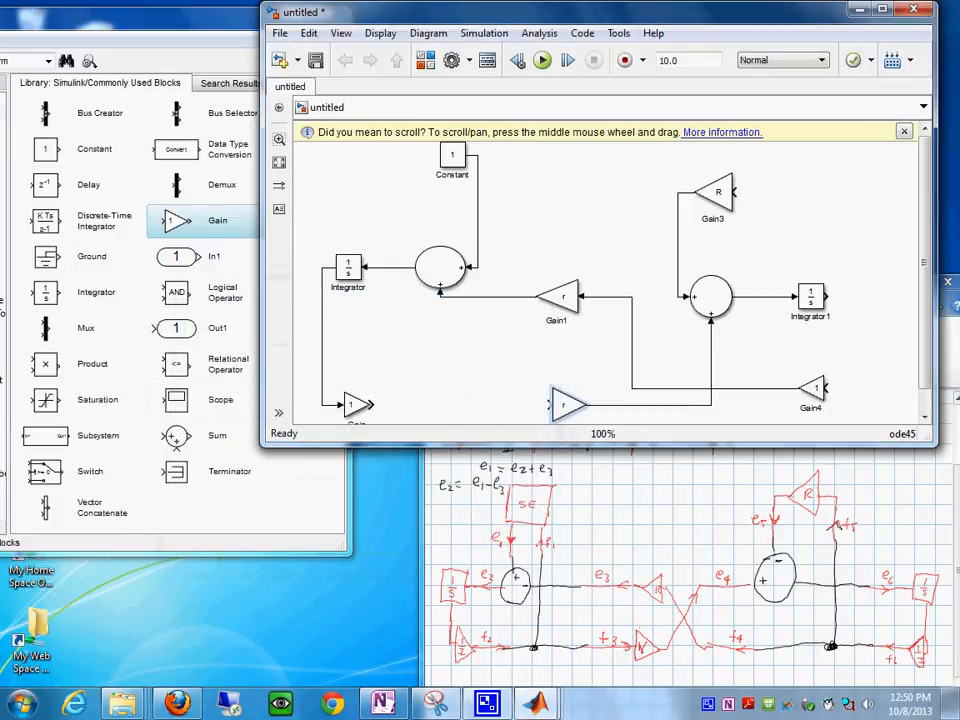
- Wire the first Integrator's Gain to the lower gyrator gain's input, and set that Gain block's value to 1/I
left_click_drag(372, 405, 549, 405)
double_click(352, 405)
type("1")
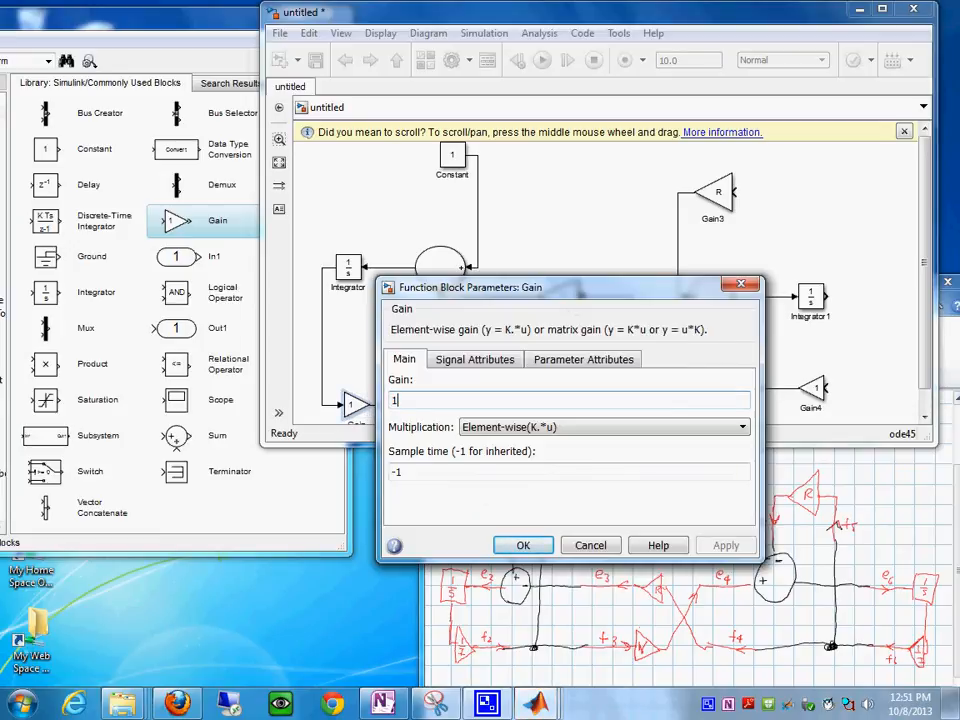
type("/")
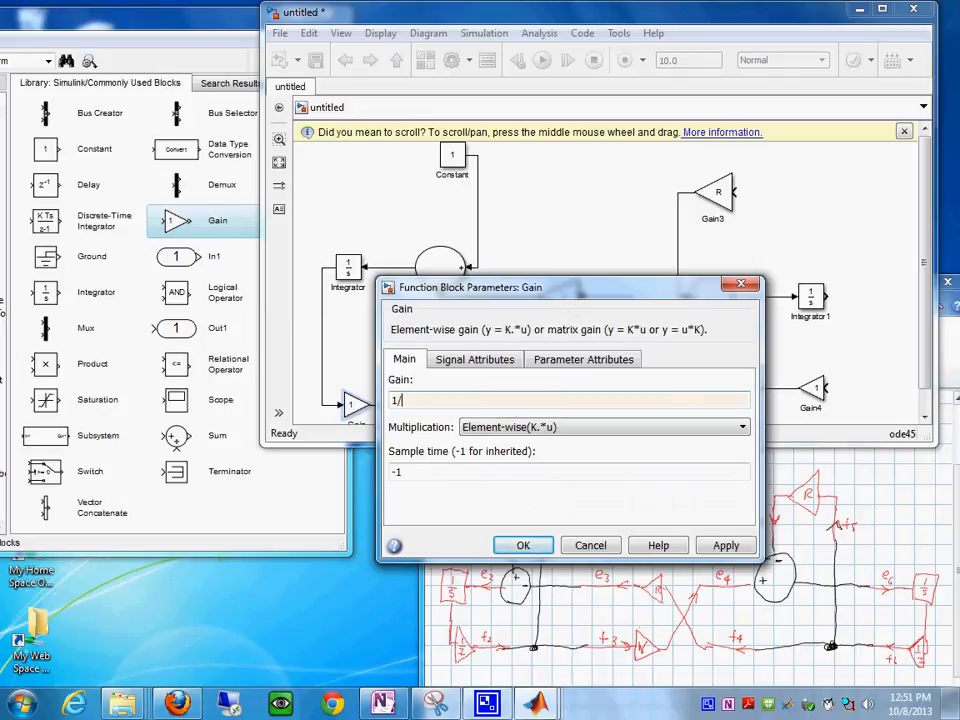
type("1")
key("Return")
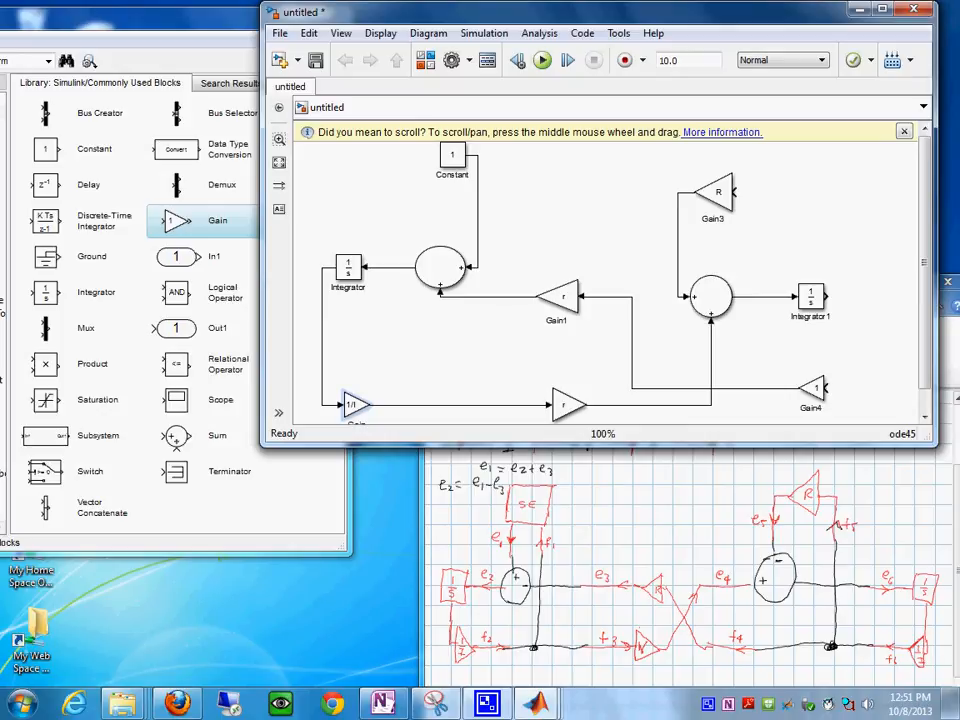
- Wire the second Integrator's output to the input of the Gain4 block below it, and set that block's gain to 1/I
left_click(811, 297)
left_click(608, 222)
left_click_drag(827, 297, 827, 388)
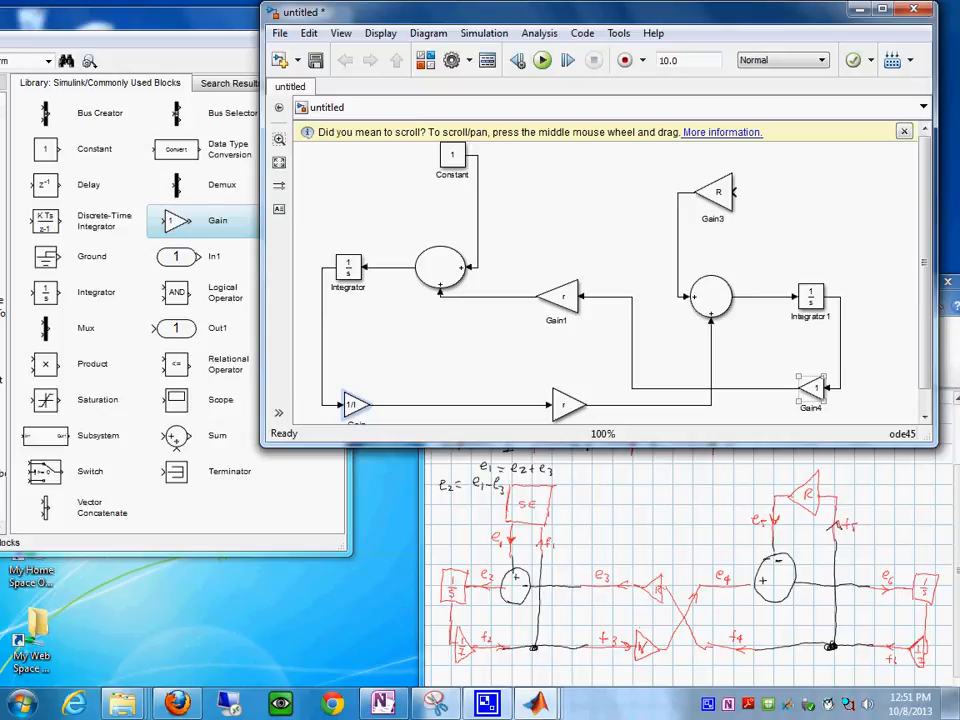
double_click(813, 388)
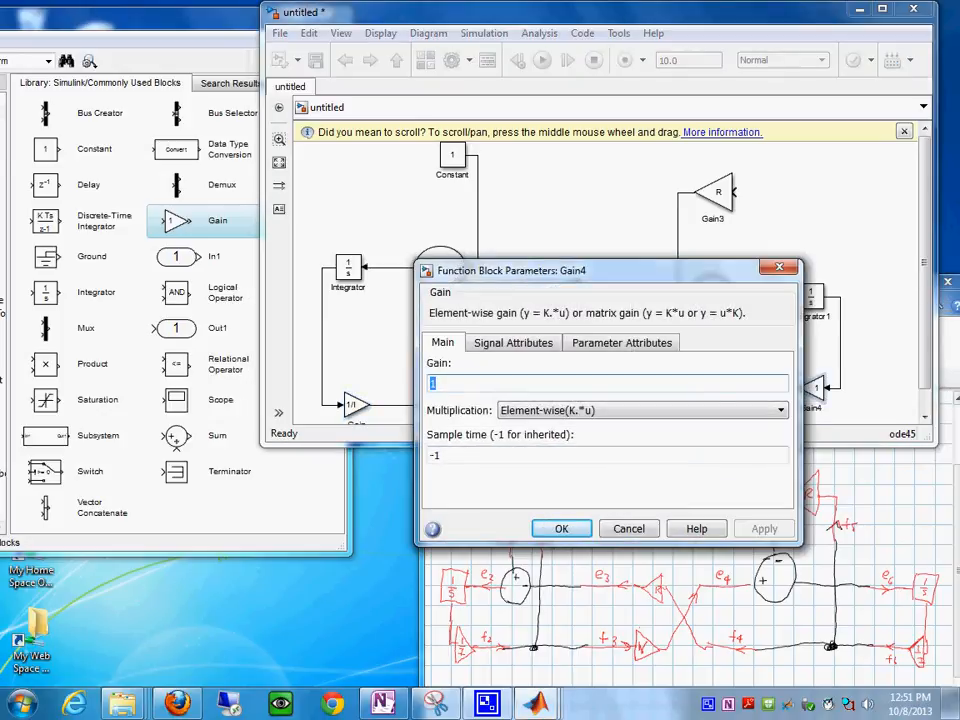
type("/")
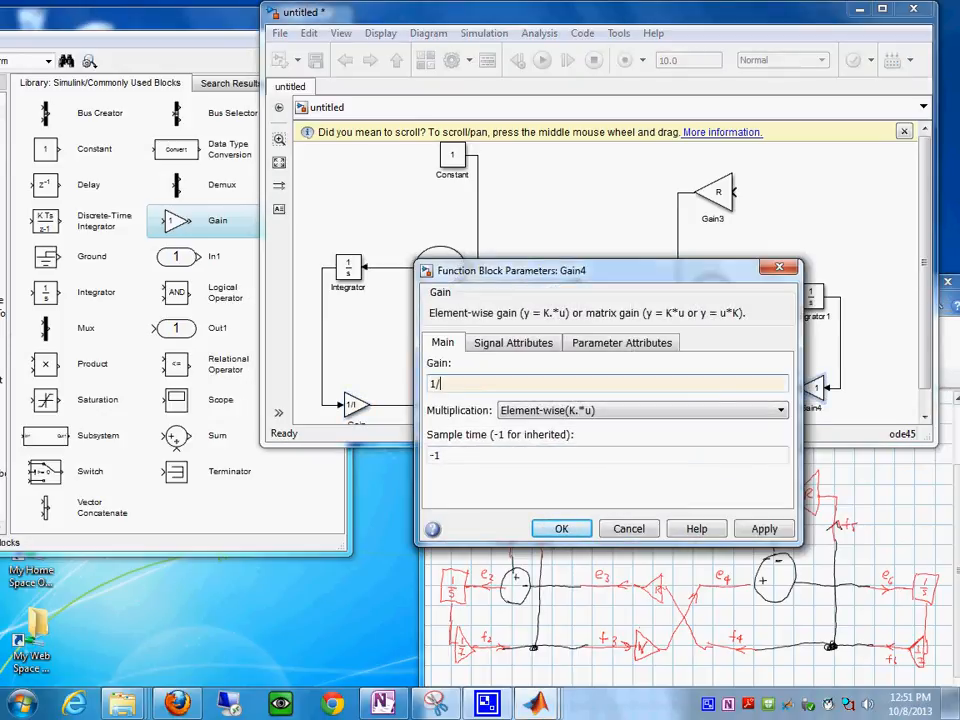
type("I")
key("Return")
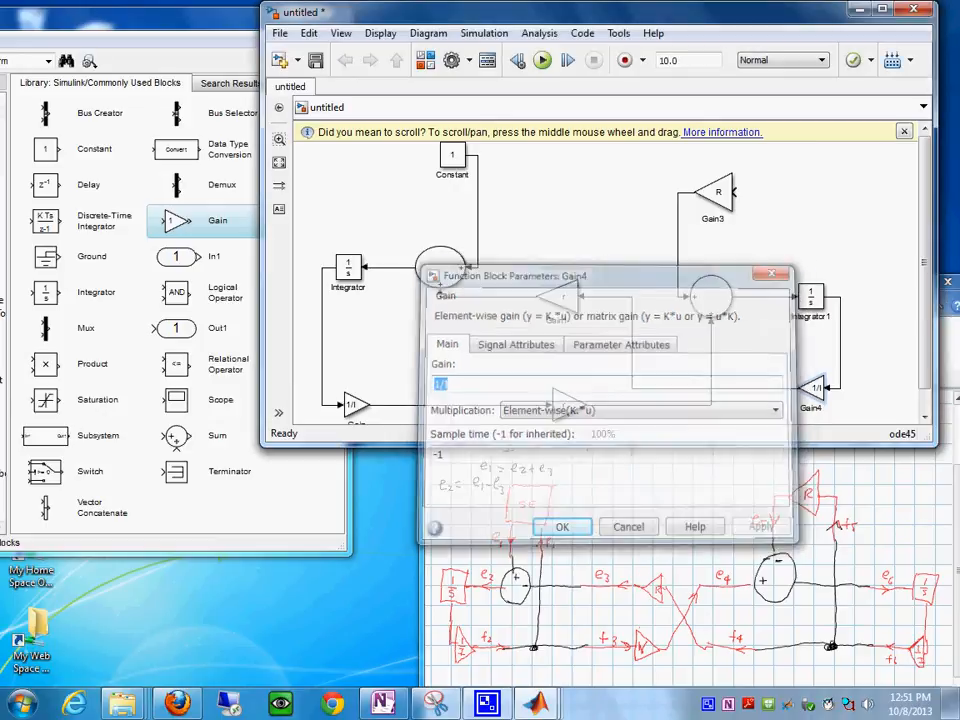
- Branch the Gain4 output line up to the input of the R gain block
left_click(696, 306)
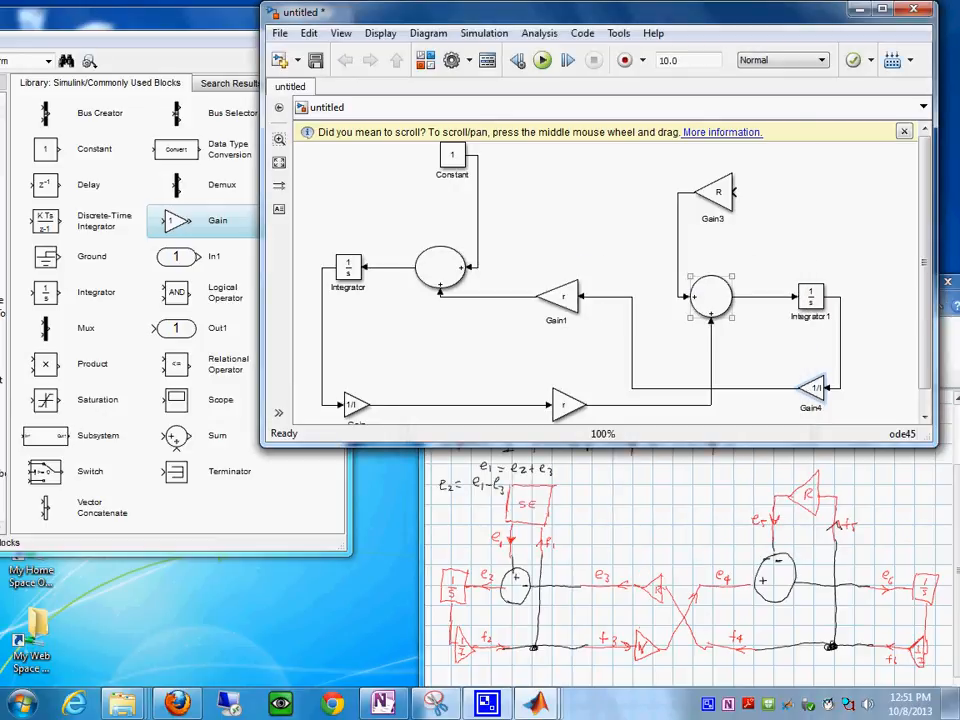
left_click(530, 217)
mouse_move(734, 192)
left_mouse_down()
mouse_move(760, 317)
mouse_move(760, 387)
left_mouse_up()
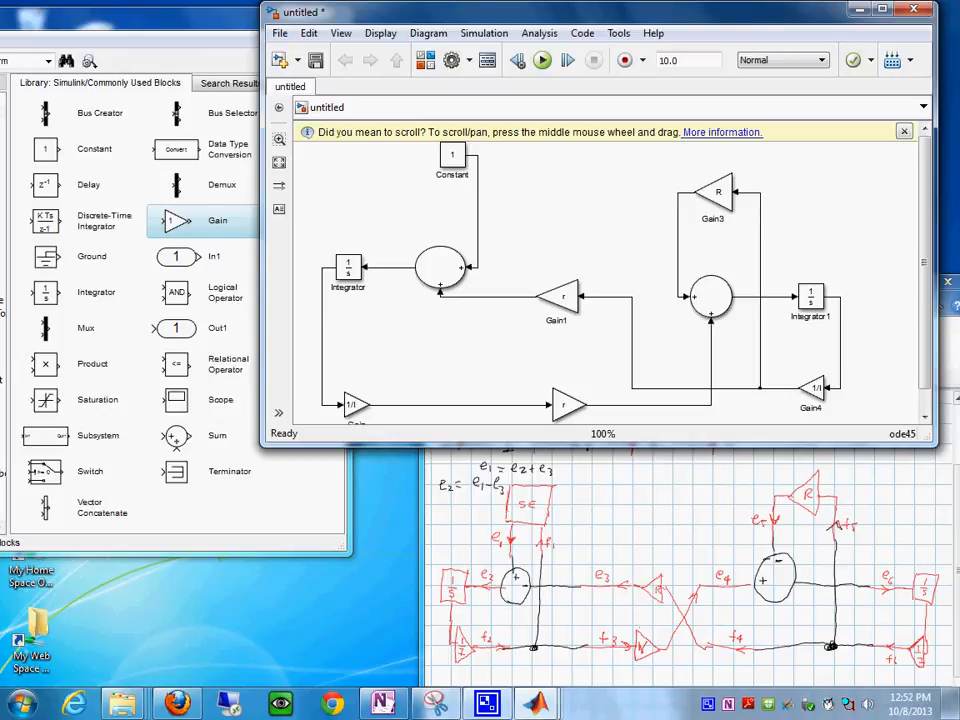
- Make the model window taller to show more of the wired block diagram
scroll(600, 280, "down", 1)
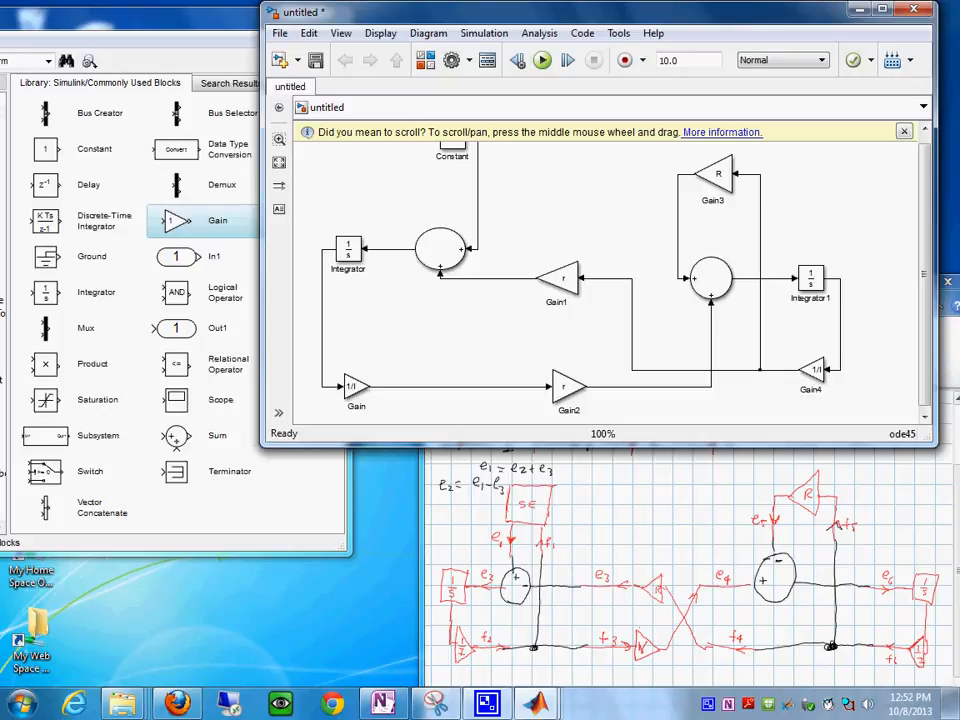
left_click_drag(600, 446, 600, 478)
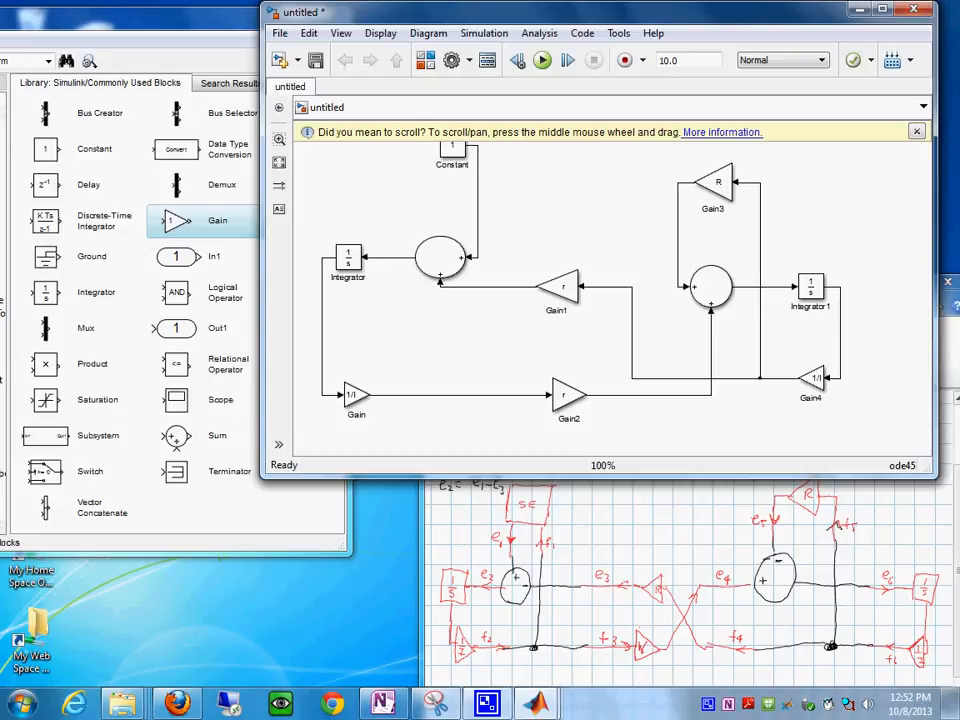
scroll(572, 198, "up", 1)
scroll(572, 198, "down", 1)
left_click(567, 395)
key("Escape")
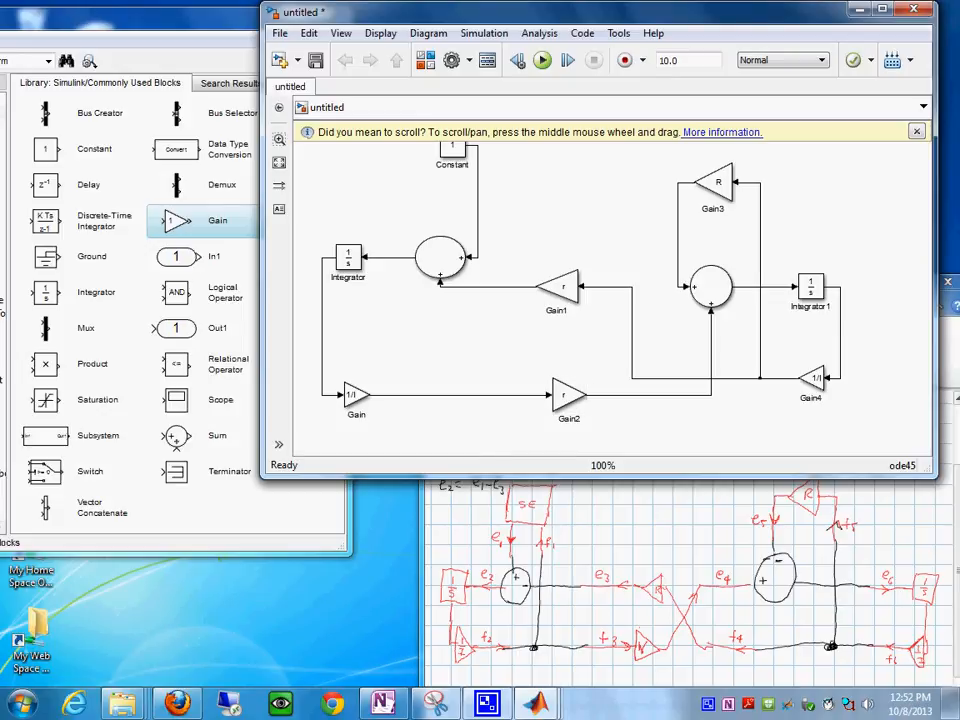